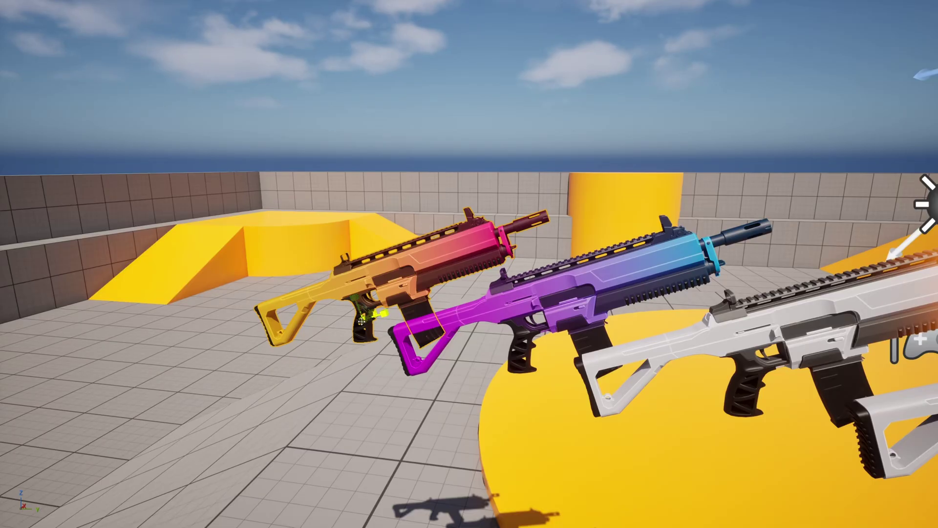
drag(361, 321, 342, 350)
key(e)
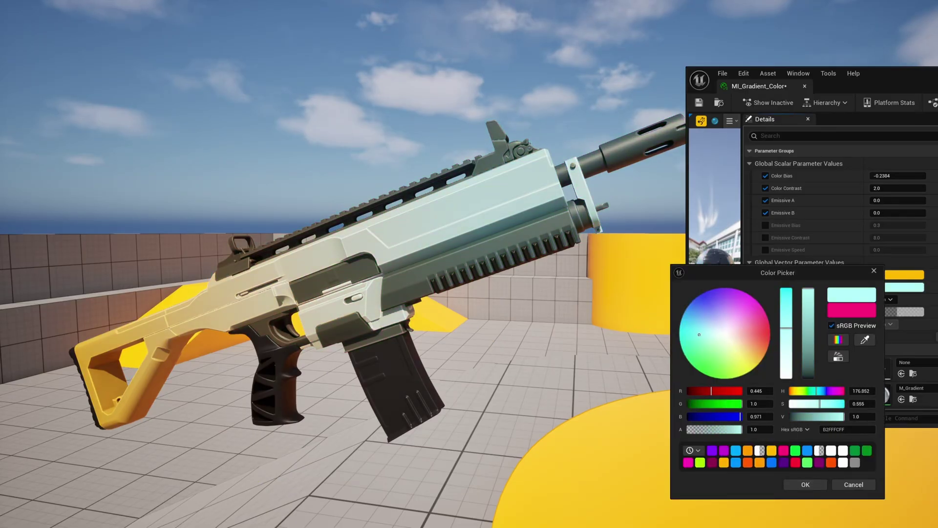
Try a yellow Color B on the MI_Gradient_Color material instance and cancel the colour change
mouse_move(699, 335)
mouse_down()
mouse_move(763, 357)
mouse_move(741, 289)
mouse_move(685, 355)
mouse_move(820, 446)
mouse_up()
click(854, 484)
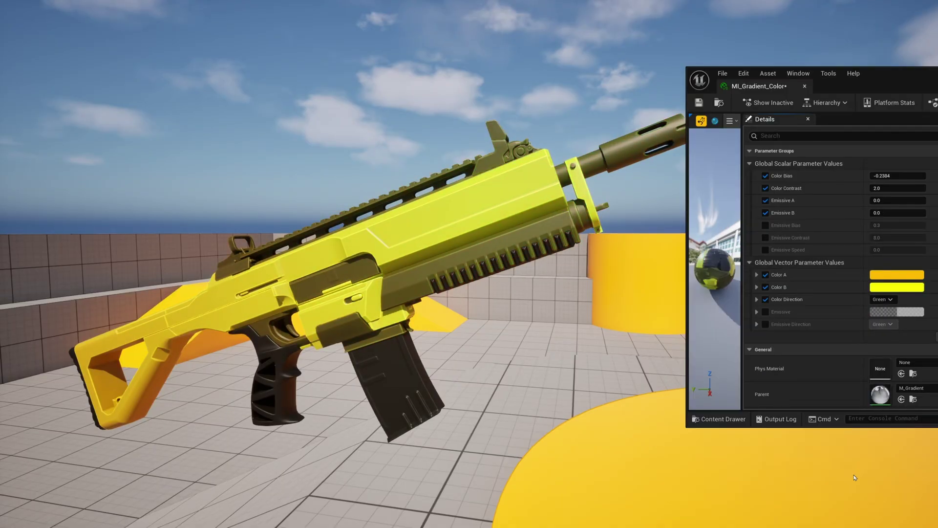
Try other Color Direction options and a different Color Bias on the MI_Gradient_Color material instance
click(883, 299)
click(884, 325)
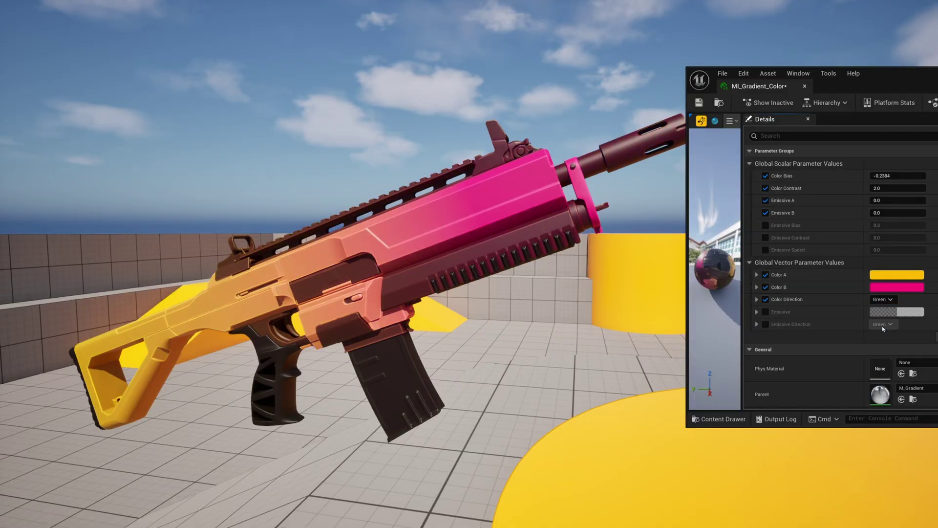
click(882, 299)
click(880, 318)
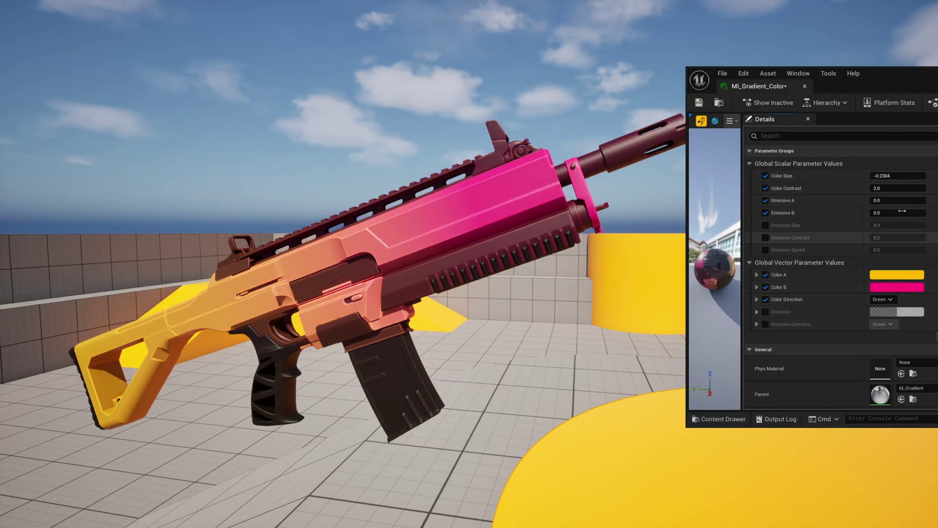
drag(898, 176, 875, 176)
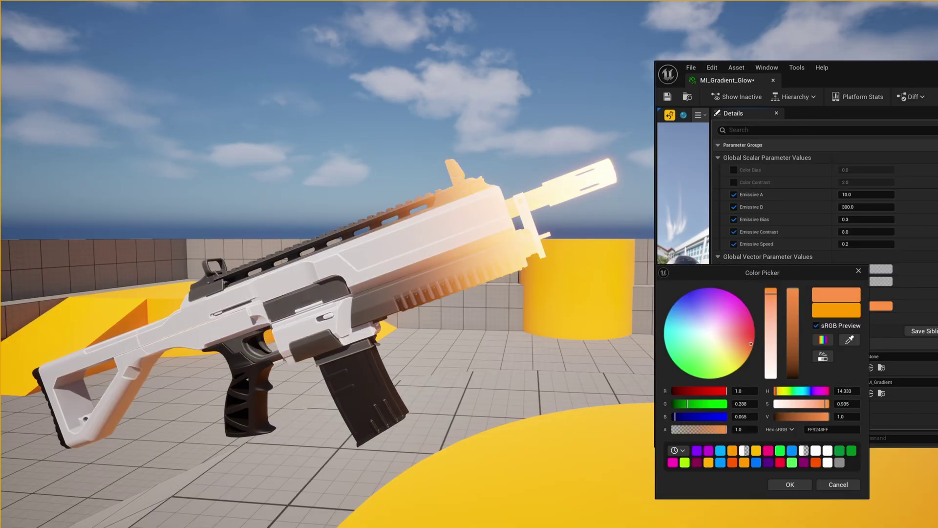
Try an orange glow colour on the MI_Gradient_Glow material instance and close the colour picker
mouse_move(751, 343)
mouse_down()
mouse_move(735, 297)
mouse_move(702, 293)
mouse_move(671, 358)
mouse_move(733, 371)
mouse_move(754, 345)
mouse_up()
click(858, 271)
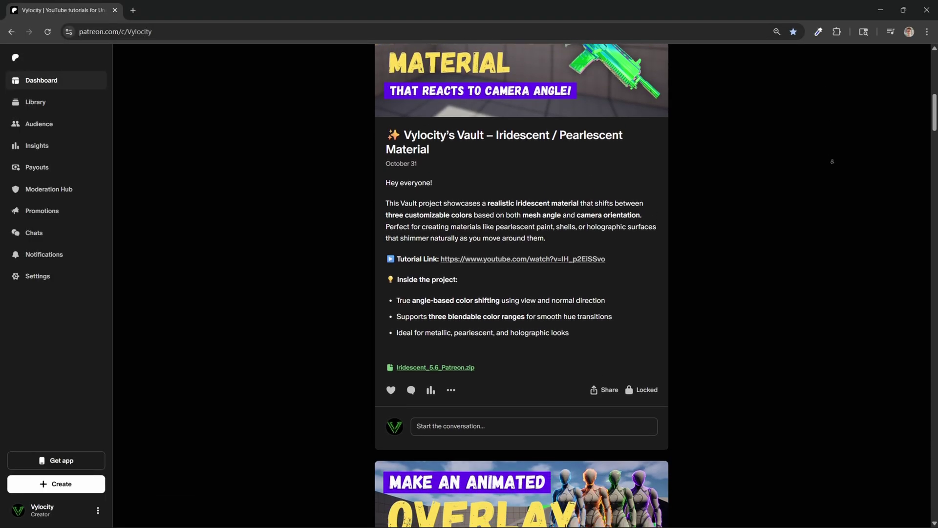
Look through the project download posts on Vylocity's Patreon page, down to the Outline Material download
scroll(833, 164, down, 3)
scroll(833, 172, down, 18)
scroll(833, 176, down, 20)
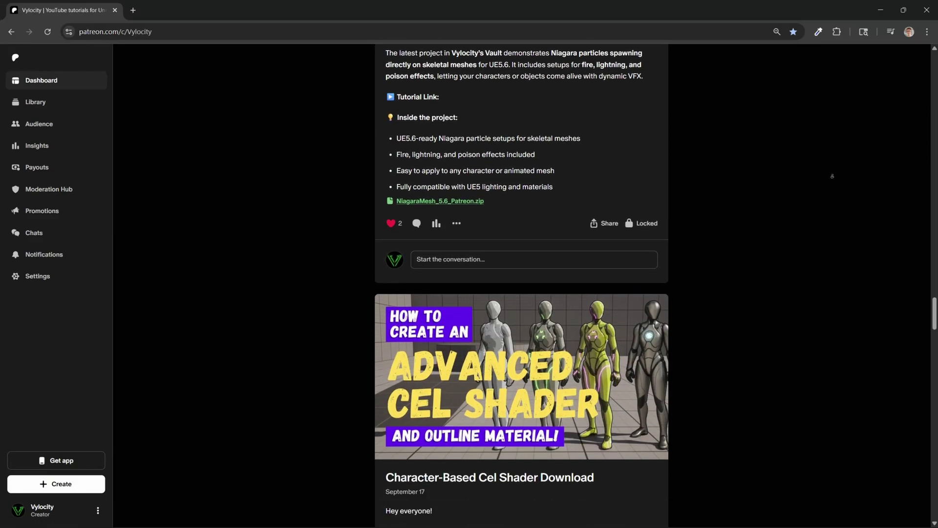
scroll(833, 176, down, 5)
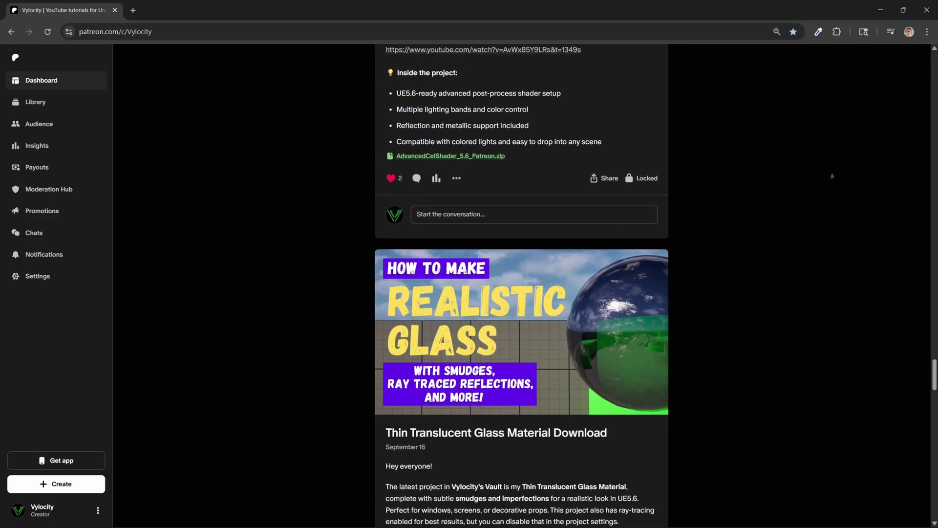
scroll(832, 176, down, 20)
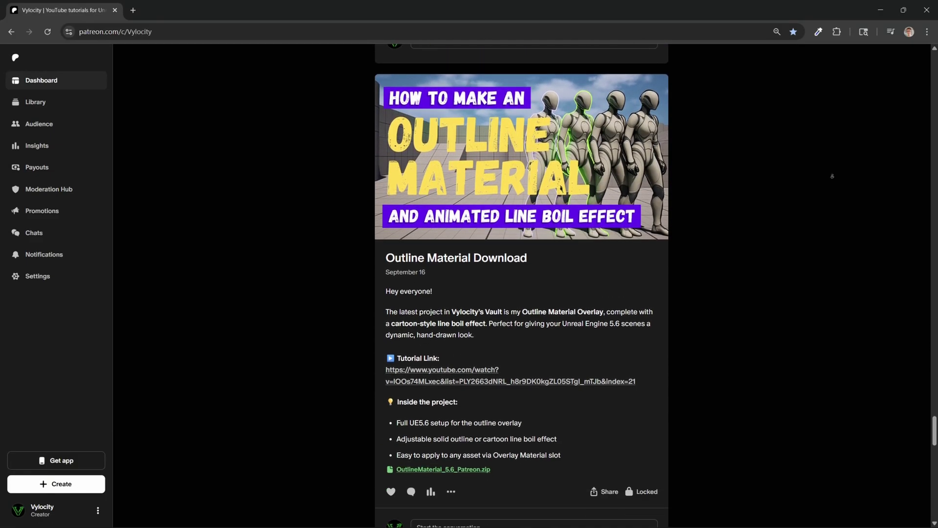
scroll(833, 176, down, 15)
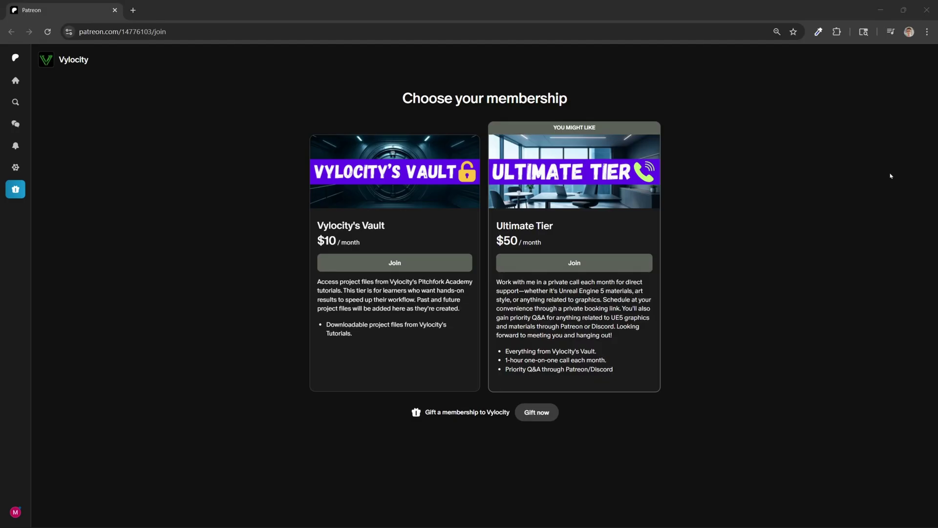
click(892, 176)
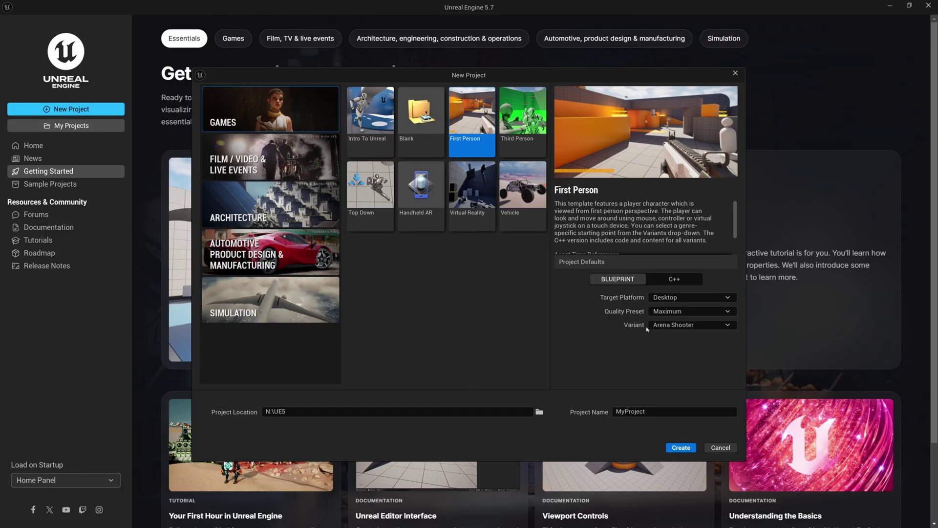
Set the First Person project template's Variant to Arena Shooter
click(689, 325)
click(677, 352)
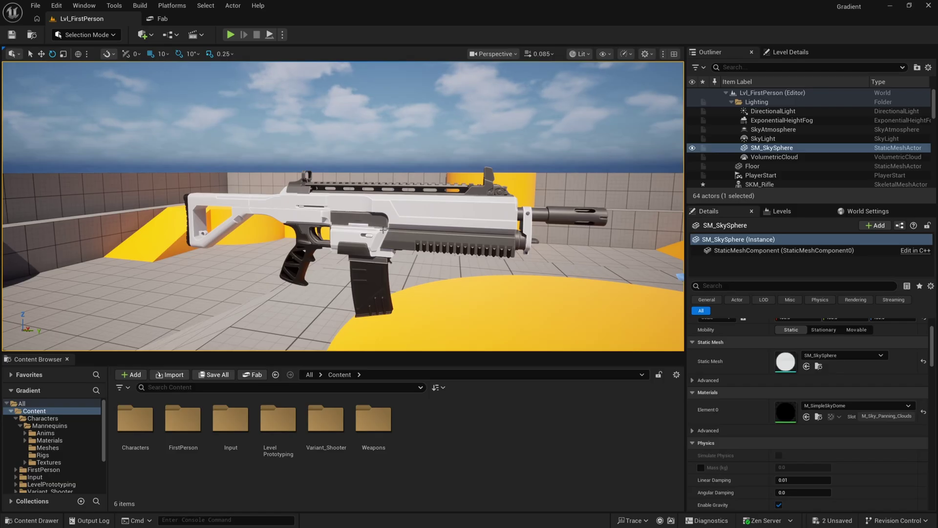
Select the rifle in the level, open its M_Rifle material and examine the texture samples feeding Base Color and Normal
click(392, 239)
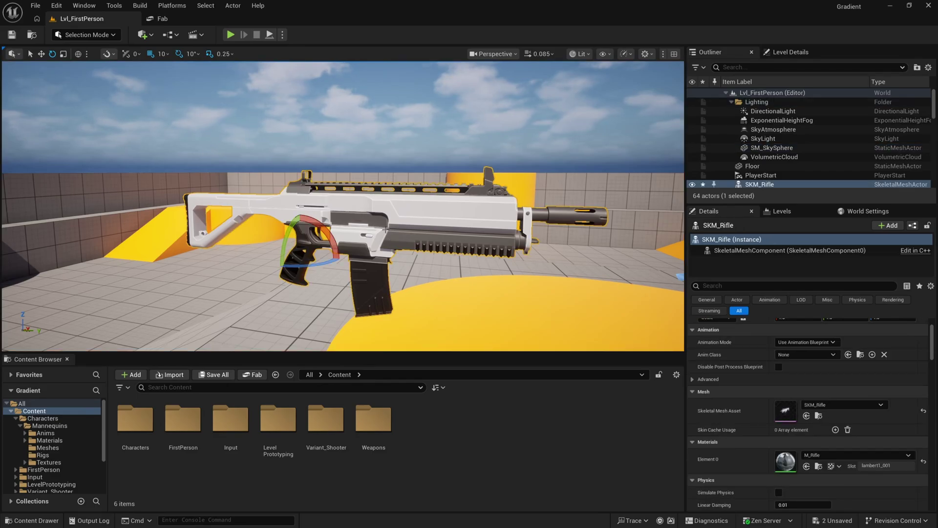
double_click(785, 461)
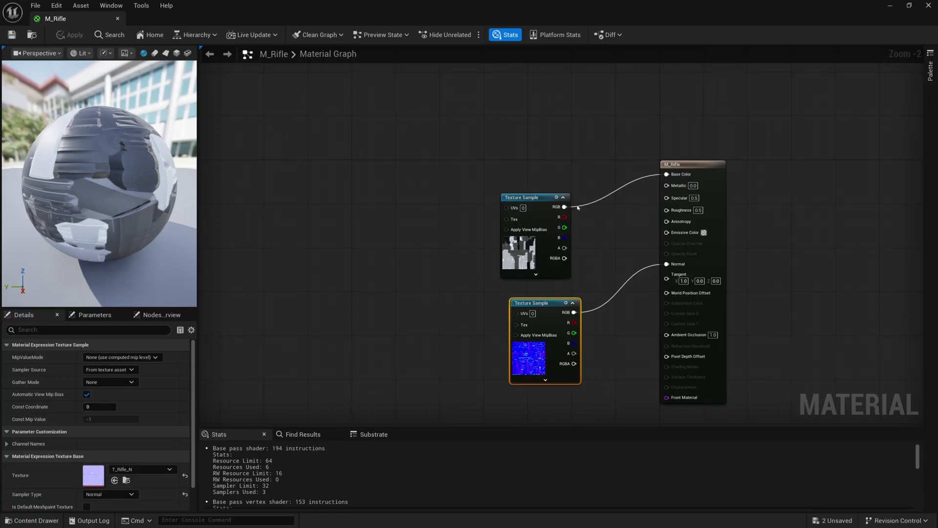
drag(562, 210, 568, 129)
click(473, 195)
right_drag(473, 195, 461, 126)
drag(655, 164, 562, 382)
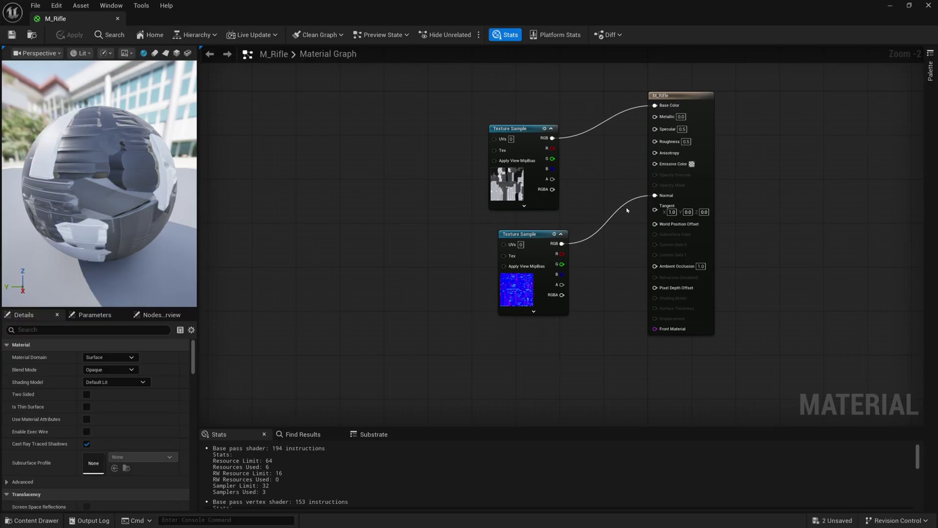
click(588, 344)
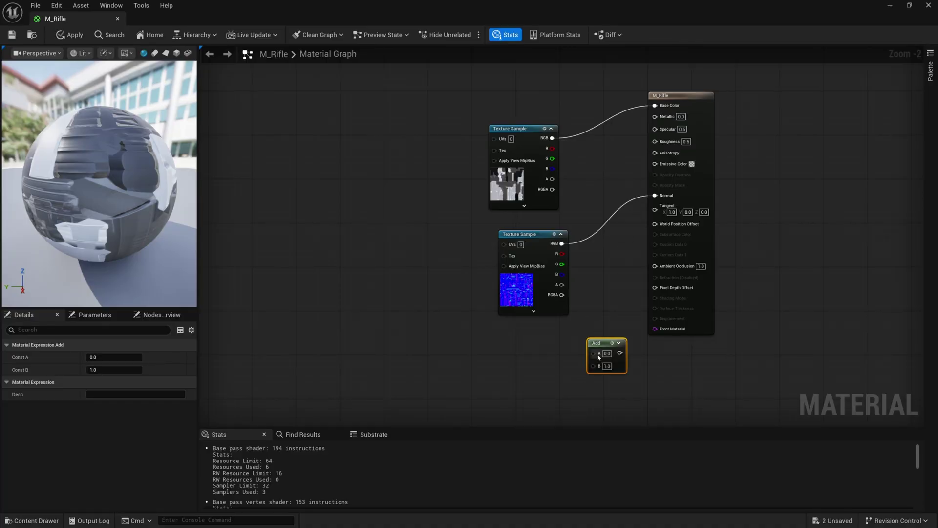
drag(593, 353, 508, 347)
click(503, 361)
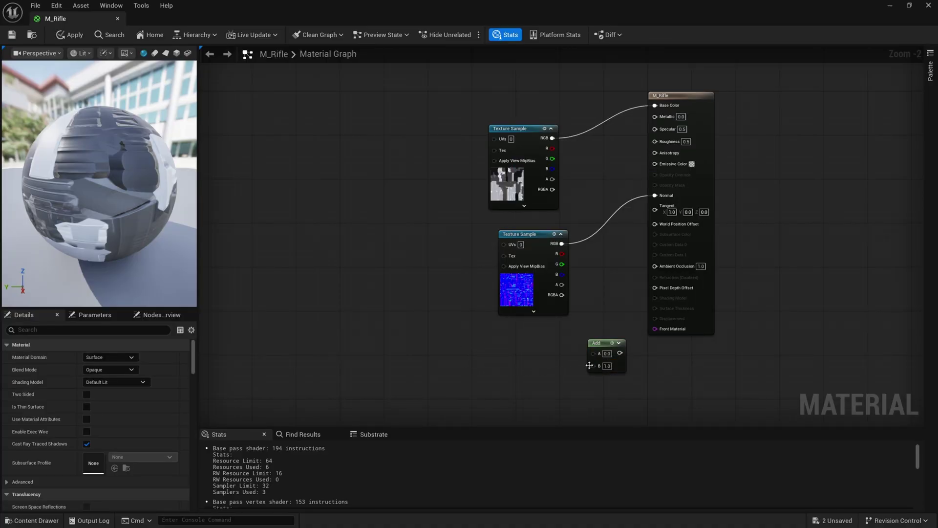
drag(593, 366, 530, 412)
click(518, 377)
drag(605, 327, 598, 371)
key(Delete)
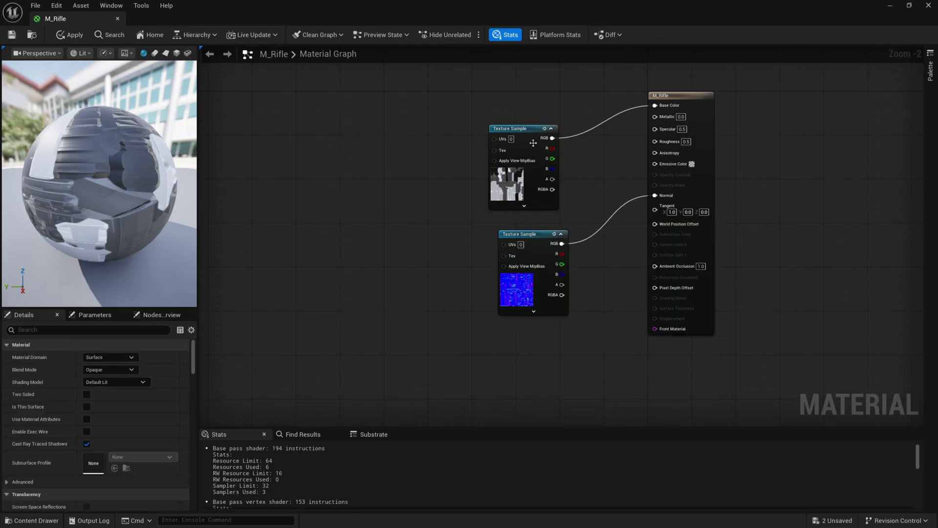
Close the M_Rifle material and return to the level
right_drag(398, 159, 404, 185)
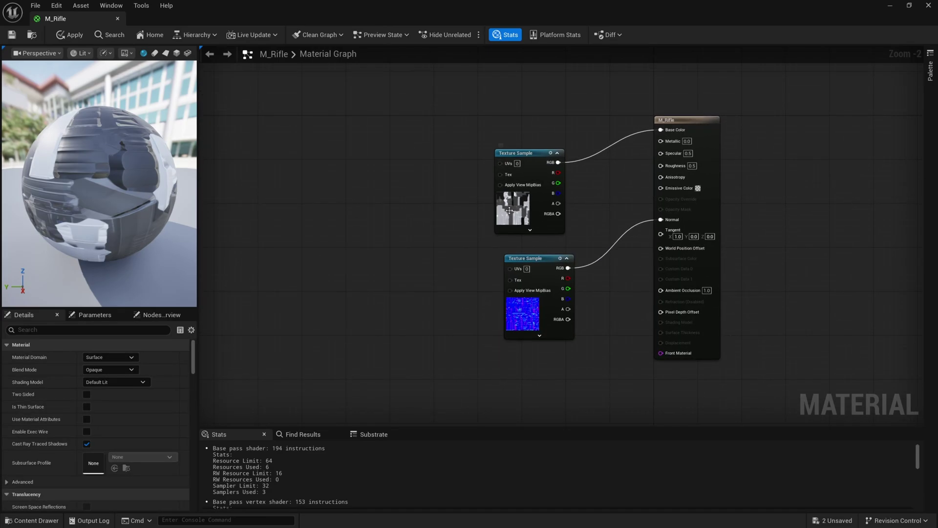
click(118, 19)
click(530, 293)
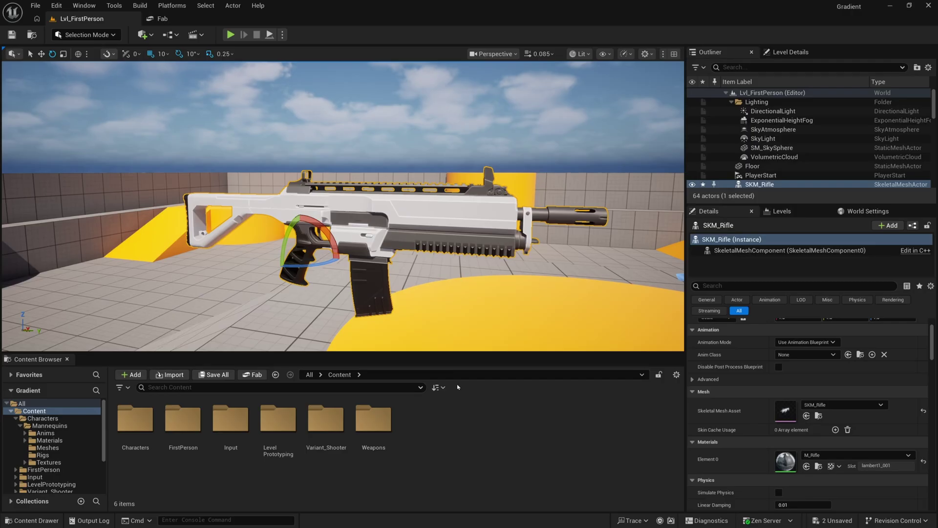
Create a folder named Materials in the Content folder and open it
right_click(422, 429)
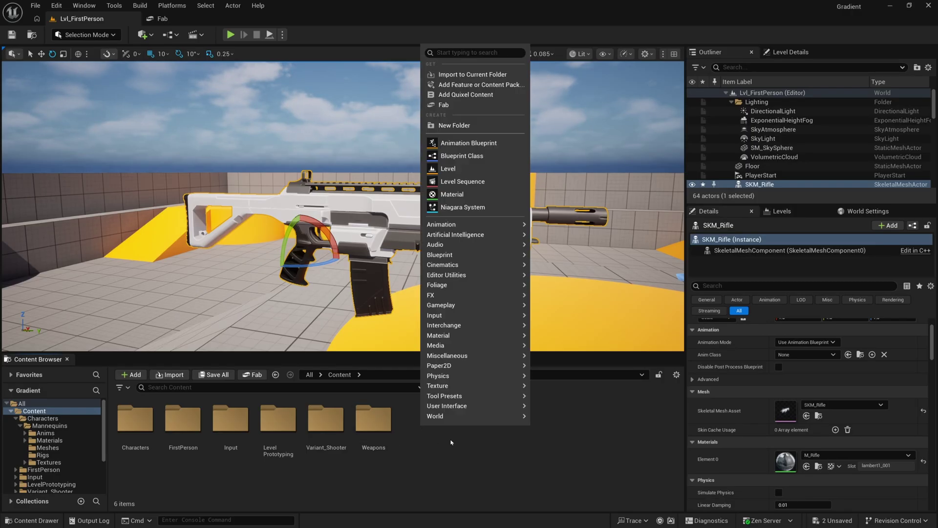
click(463, 130)
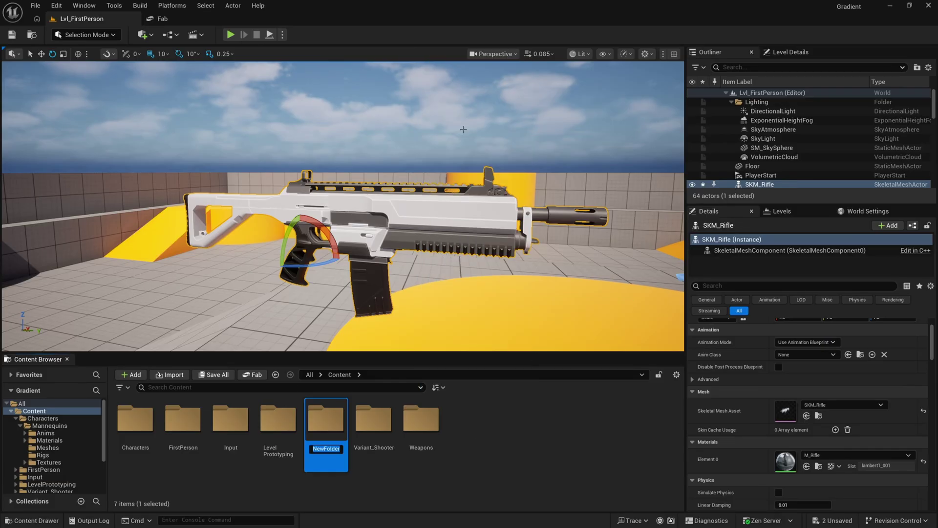
text(Materials)
key(Return)
double_click(328, 415)
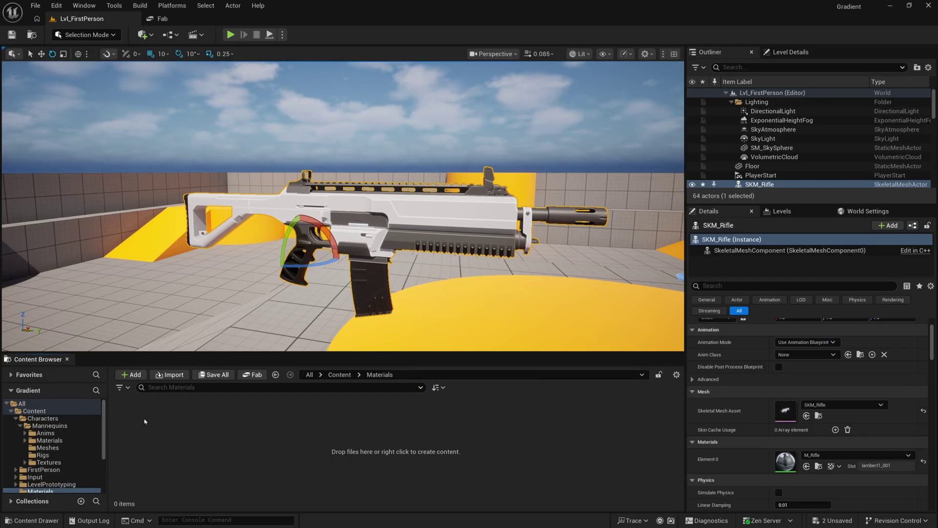
Create a material named M_Gradient in the Materials folder and open it for editing
right_click(143, 436)
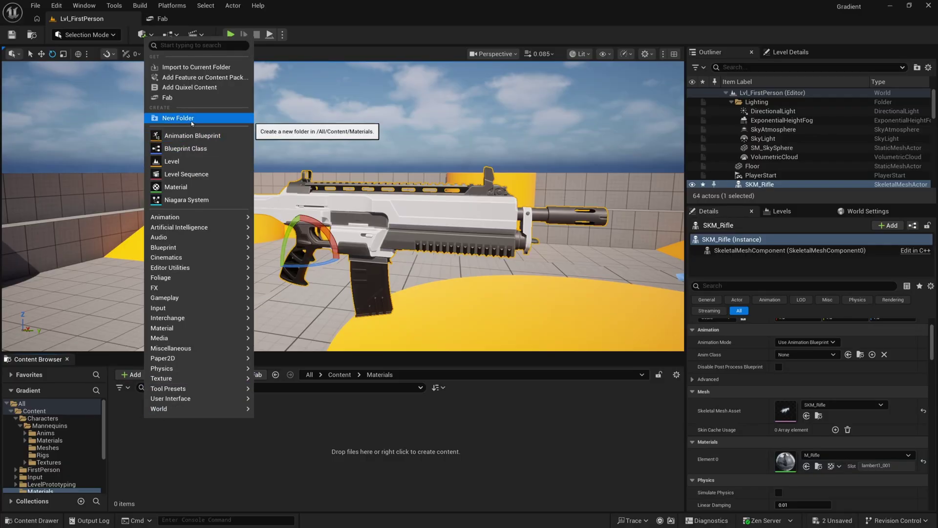
click(175, 185)
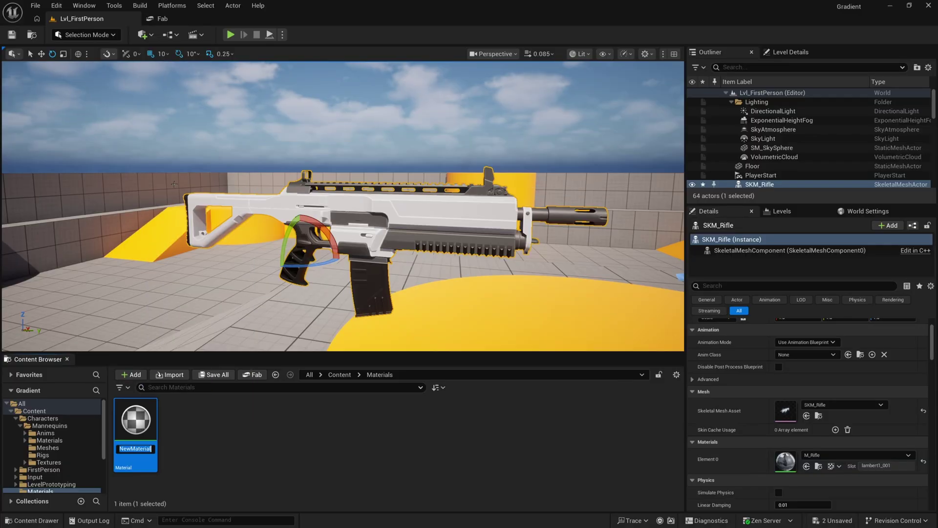
text(M_Gradient)
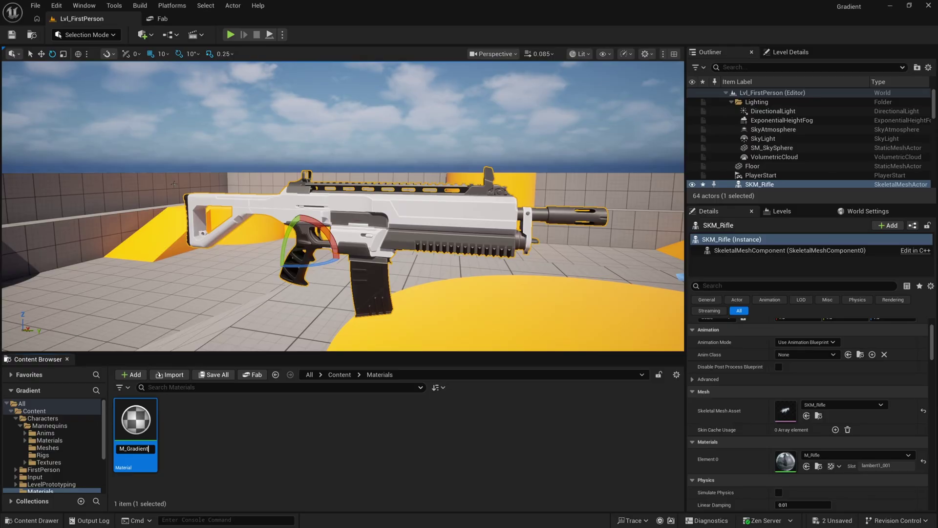
key(Return)
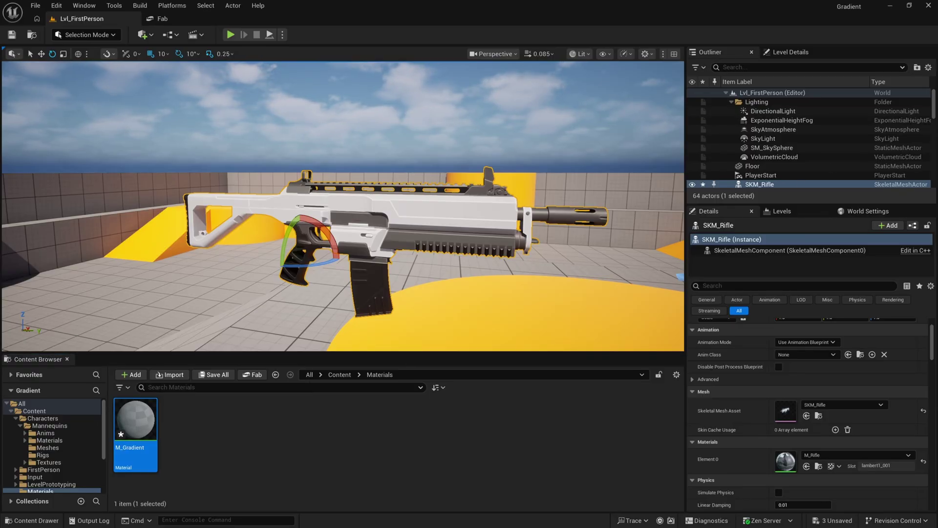
double_click(136, 420)
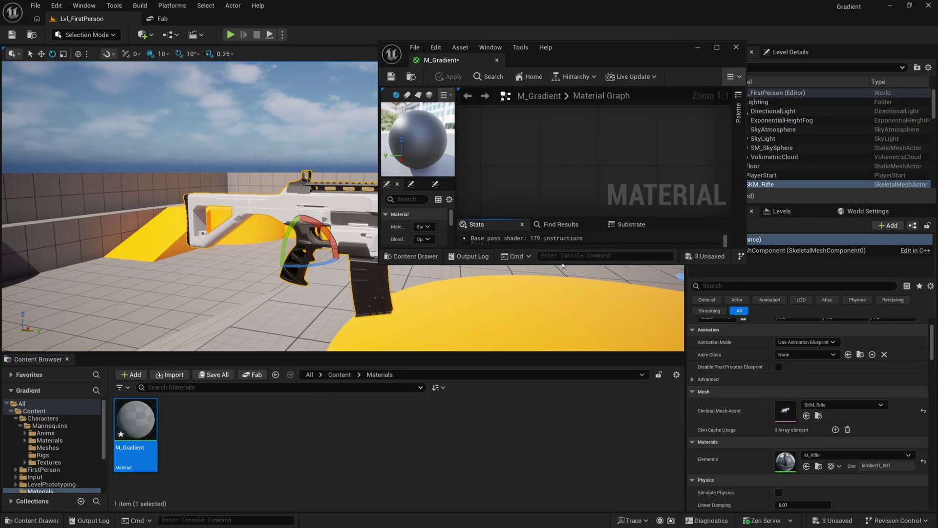
Enlarge the M_Gradient editor window and move it clear of the Content Browser's asset area
drag(556, 266, 553, 435)
right_drag(629, 270, 510, 224)
scroll(510, 224, down, 1)
drag(456, 268, 480, 269)
drag(586, 63, 758, 47)
Add the T_Rifle_BC and T_Rifle_N textures from Weapons/Rifle/Textures to the M_Gradient graph as texture samples
click(340, 375)
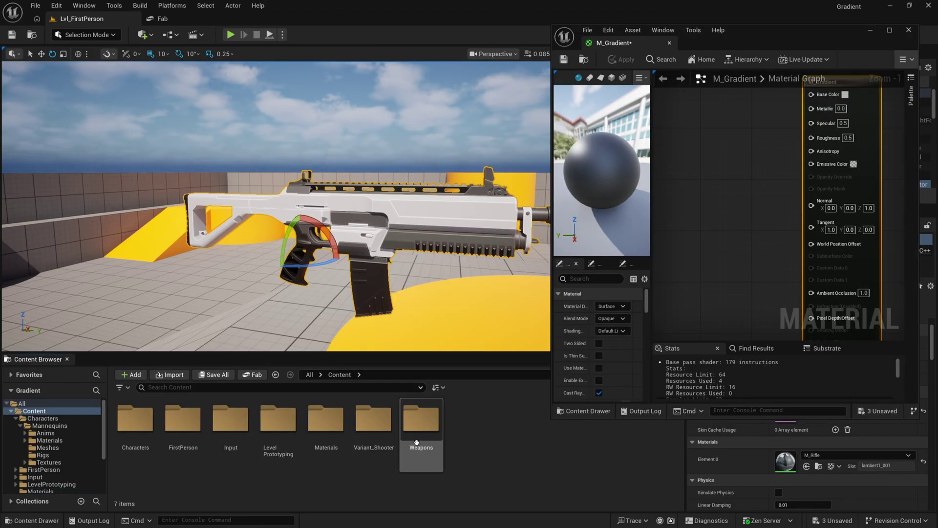
double_click(433, 409)
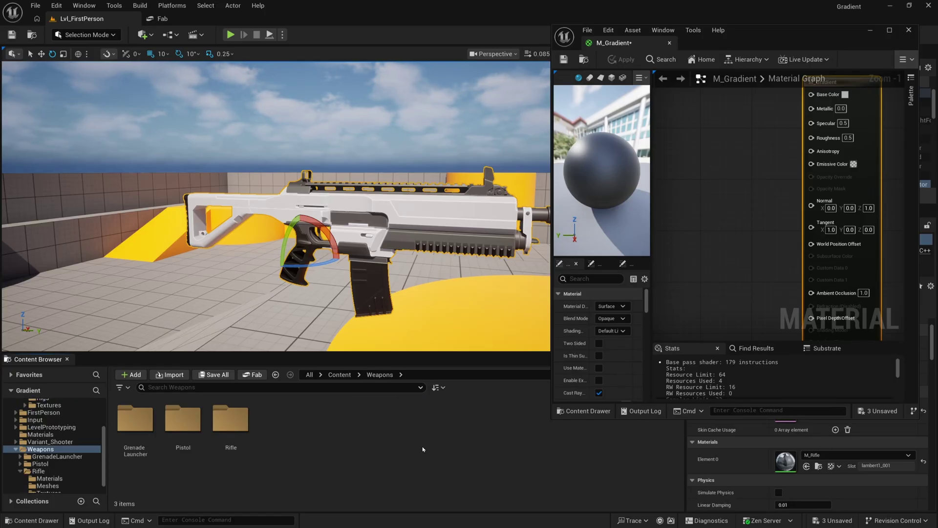
double_click(238, 430)
double_click(230, 426)
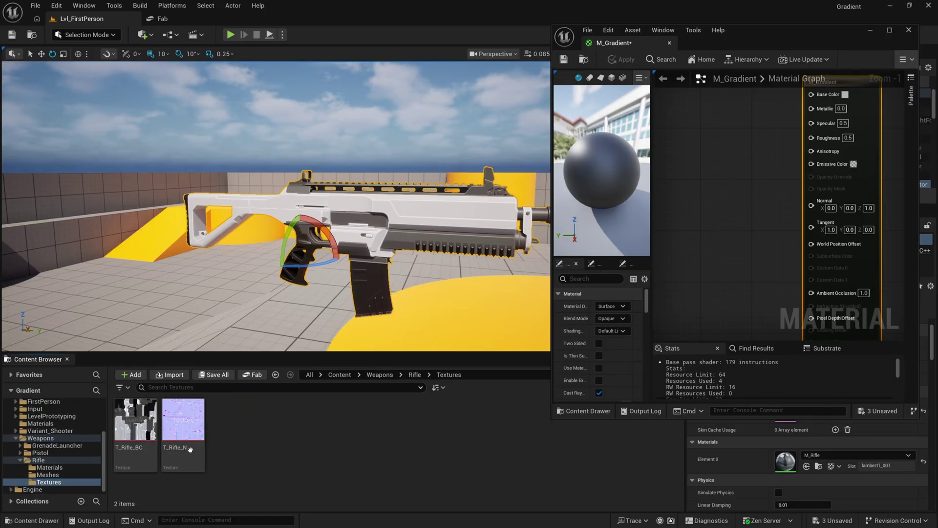
key(ctrl+a)
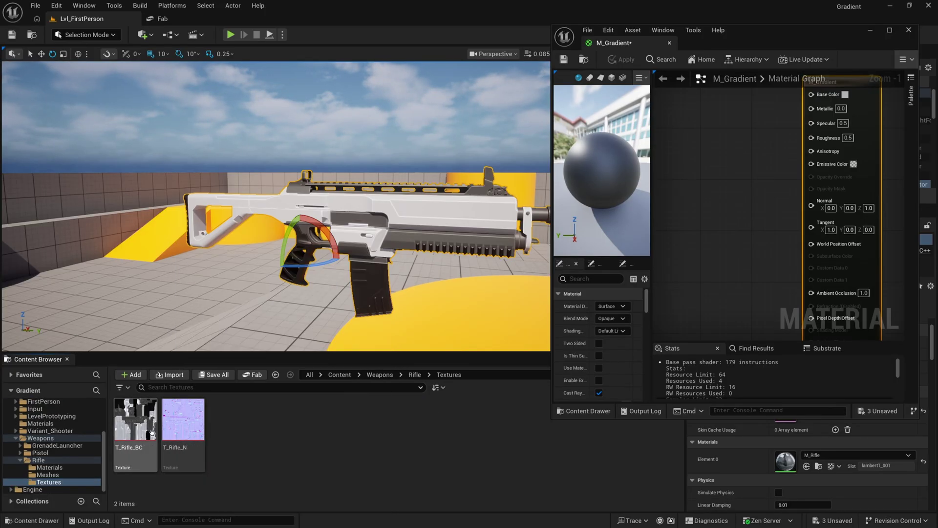
drag(183, 448, 684, 195)
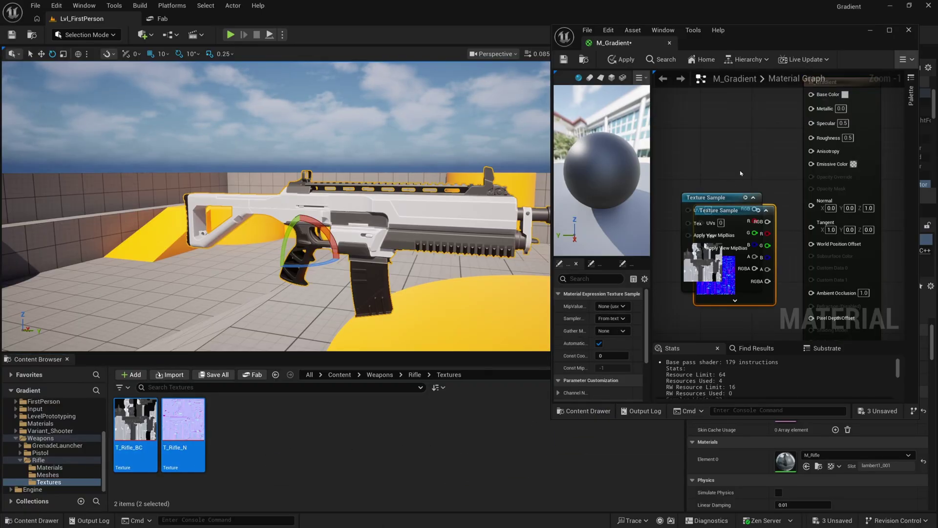
Maximize the M_Gradient editor, connect T_Rifle_N's RGB output to Normal, and position the T_Rifle_BC sample above and to its left
double_click(766, 44)
drag(440, 243, 451, 272)
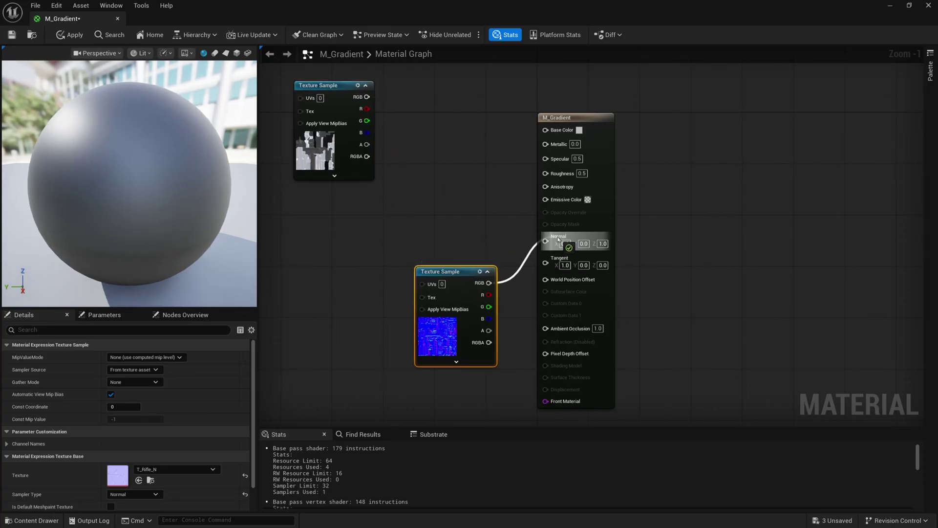
drag(557, 239, 558, 239)
right_drag(422, 237, 639, 294)
drag(559, 140, 527, 114)
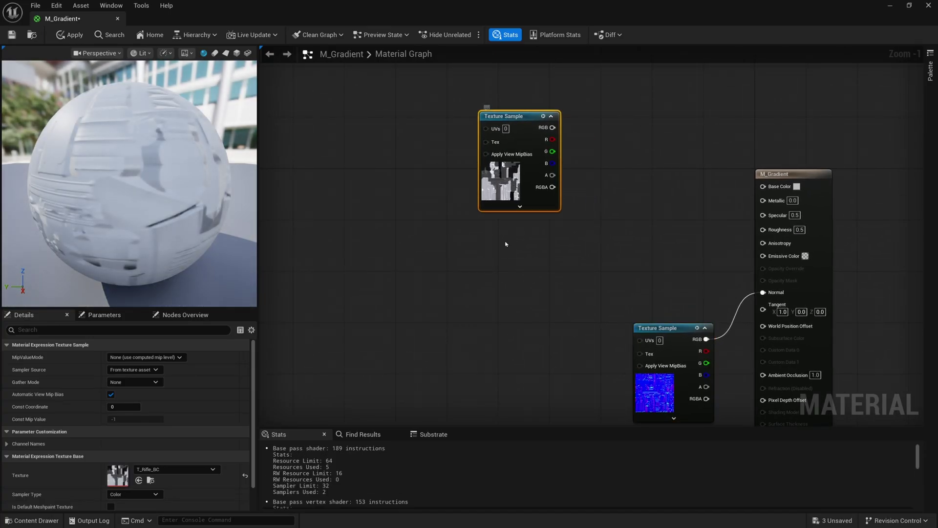
Add a BoundingBoxBased_0-1_UVW node in the empty graph area left of the T_Rifle_BC texture sample
right_drag(509, 245, 522, 226)
right_drag(626, 190, 564, 174)
right_drag(410, 217, 650, 216)
scroll(432, 197, down, 1)
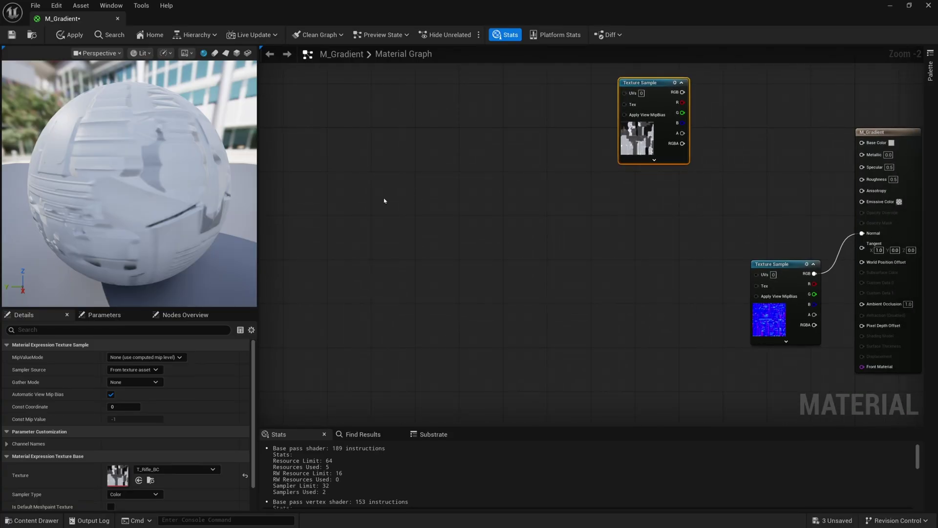
right_click(385, 200)
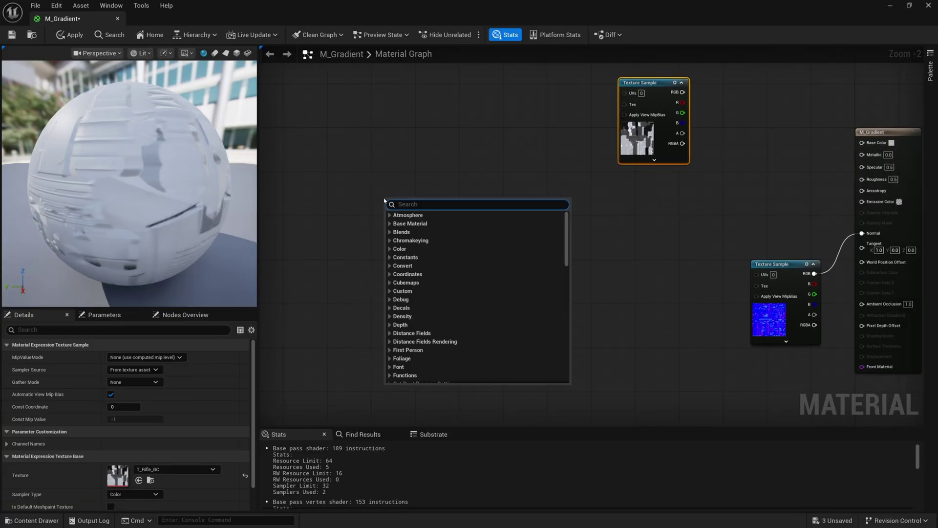
text(bou)
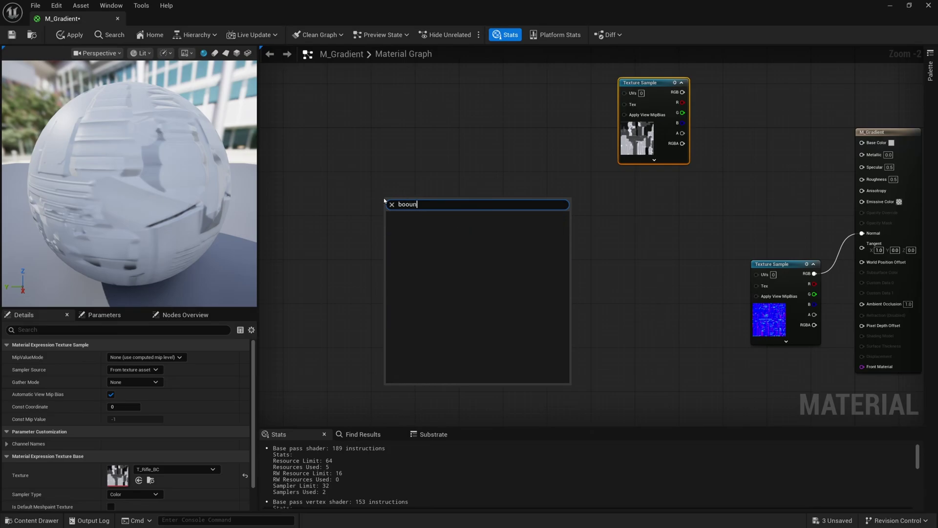
text(nding)
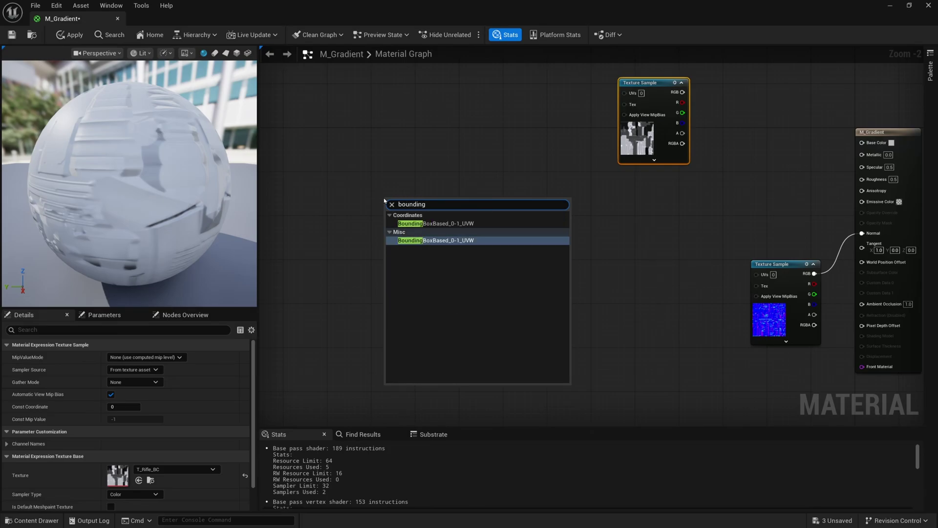
click(443, 241)
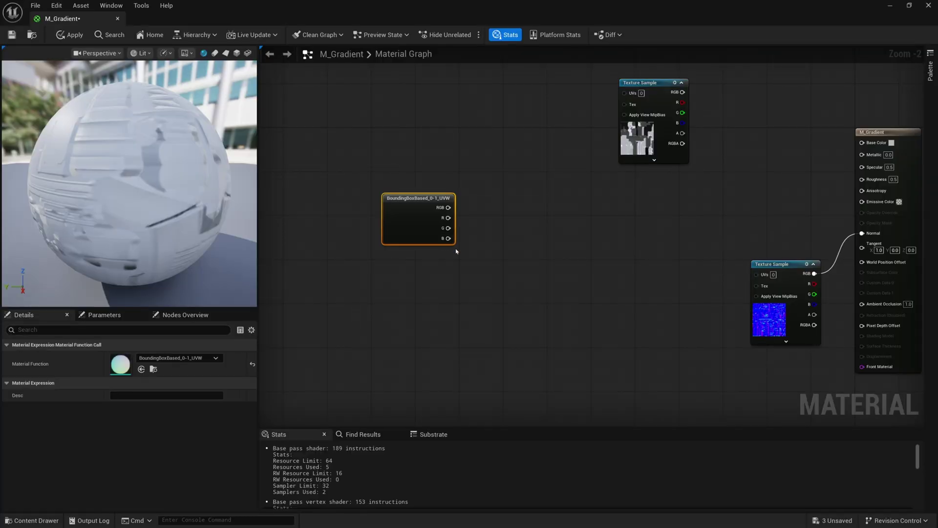
Connect the BoundingBoxBased_0-1_UVW RGB output to Base Color, shift the node closer to the texture samples, and save the material
right_drag(457, 253, 394, 267)
drag(420, 225, 845, 165)
drag(395, 246, 461, 251)
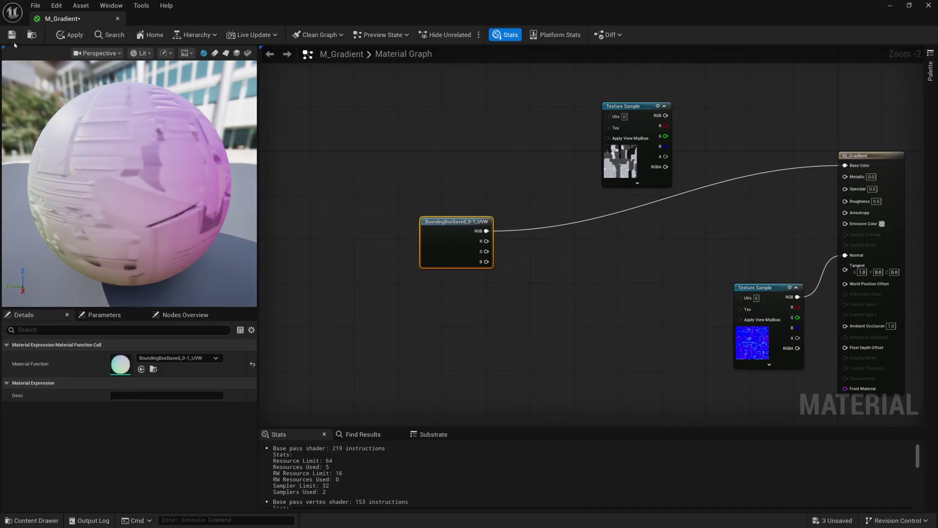
click(11, 35)
Dock the M_Gradient editor beside the Lvl_FirstPerson tab and apply M_Gradient from Content/Materials to the rifle in the level
drag(116, 20, 161, 19)
click(81, 19)
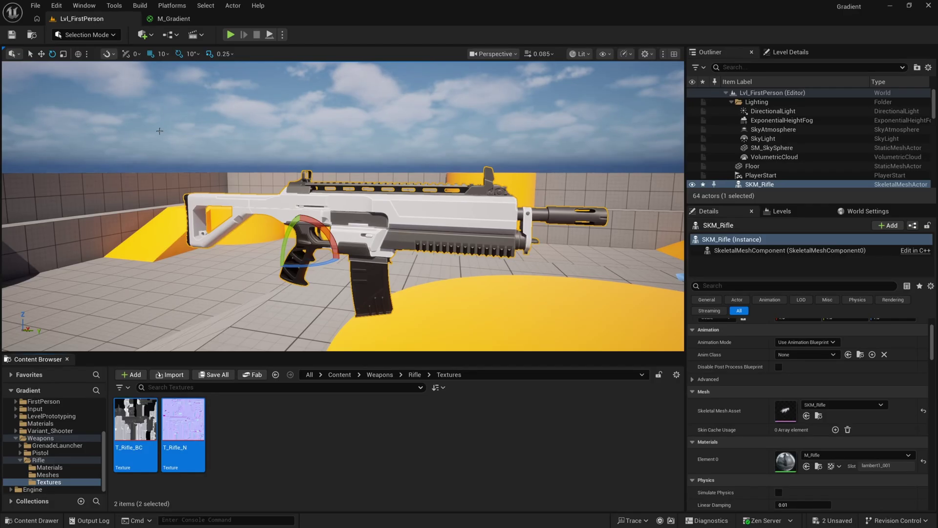
click(340, 375)
double_click(326, 420)
drag(139, 429, 389, 217)
click(393, 123)
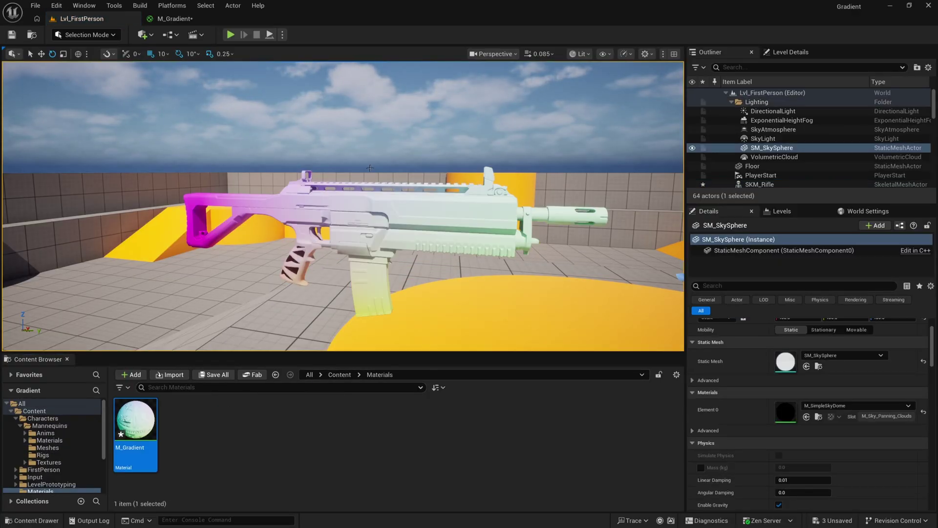
Inspect the bounding-box gradient across the rifle from stock to barrel in the level viewport
scroll(233, 254, down, 1)
key(w)
right_drag(233, 253, 232, 253)
key(q)
alt+drag(383, 161, 380, 228)
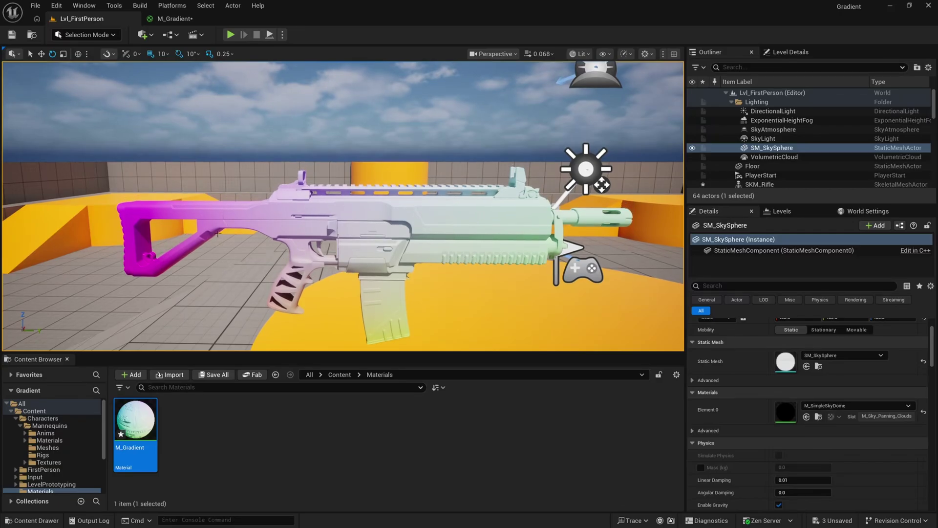
alt+drag(191, 226, 274, 240)
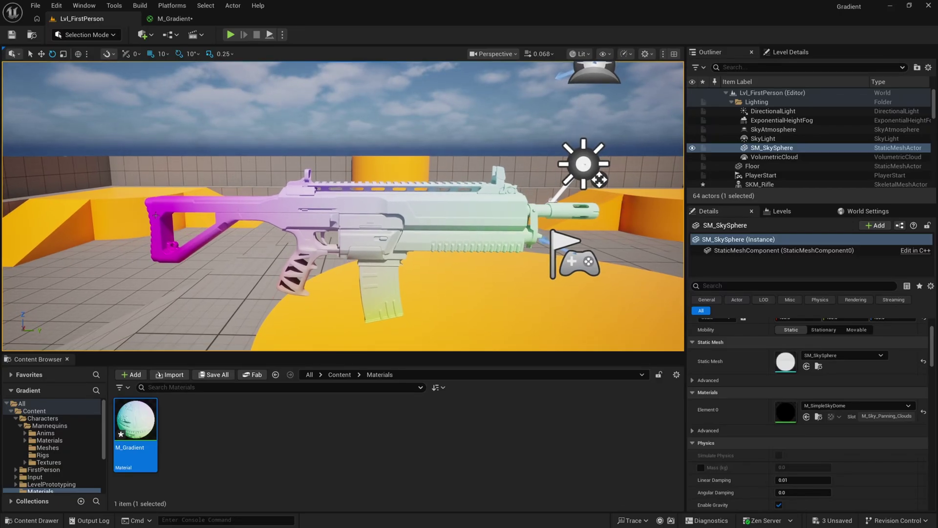
alt+drag(425, 203, 264, 243)
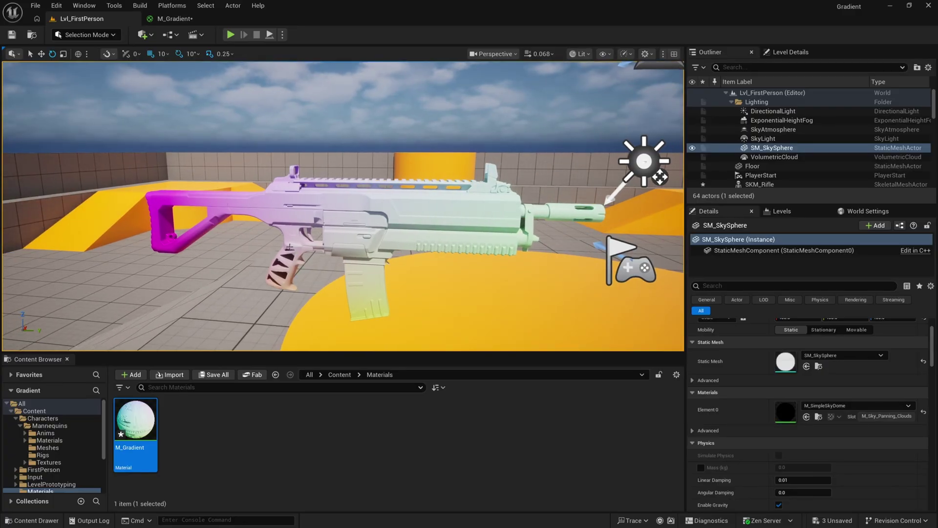
scroll(375, 235, up, 3)
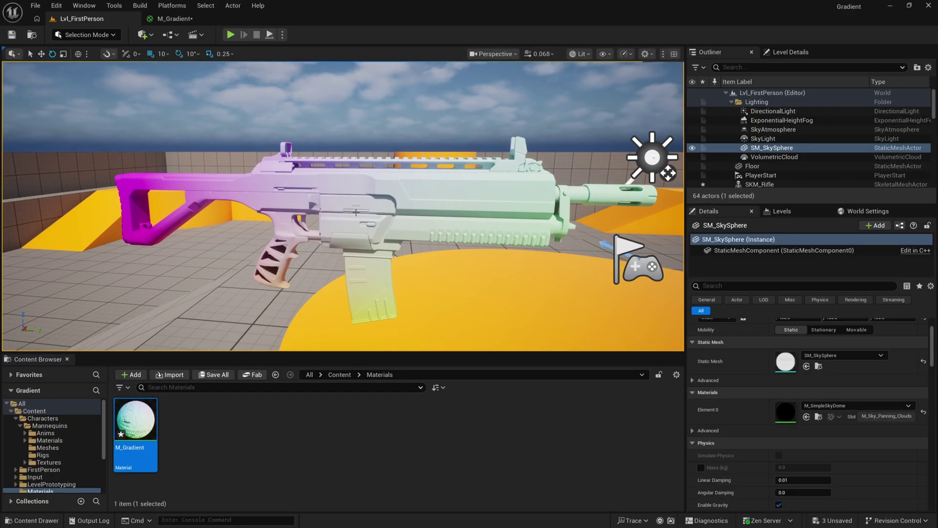
click(452, 179)
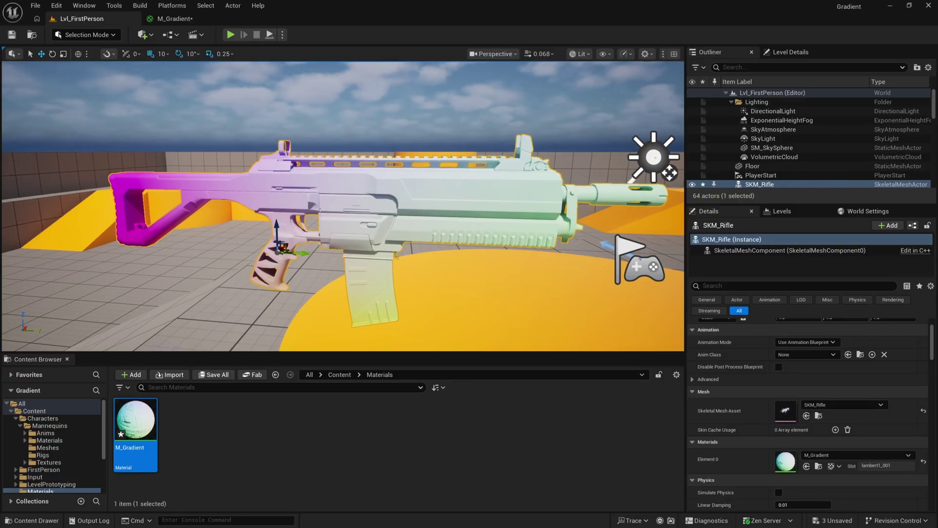
Return to the M_Gradient graph, move the BoundingBoxBased_0-1_UVW node farther left, and disconnect its RGB output from Base Color
click(171, 19)
mouse_move(347, 186)
right_down()
mouse_move(338, 176)
mouse_move(366, 189)
right_up()
drag(461, 242, 319, 227)
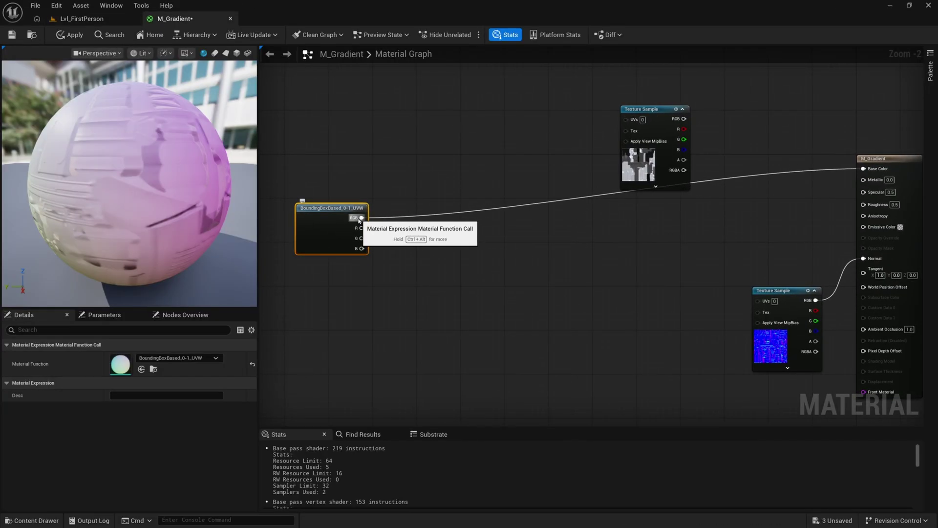
alt+click(361, 217)
Add a ChannelMaskParameter named Color Direction fed by the BoundingBoxBased_0-1_UVW RGB output
right_drag(397, 247, 488, 272)
scroll(462, 250, up, 1)
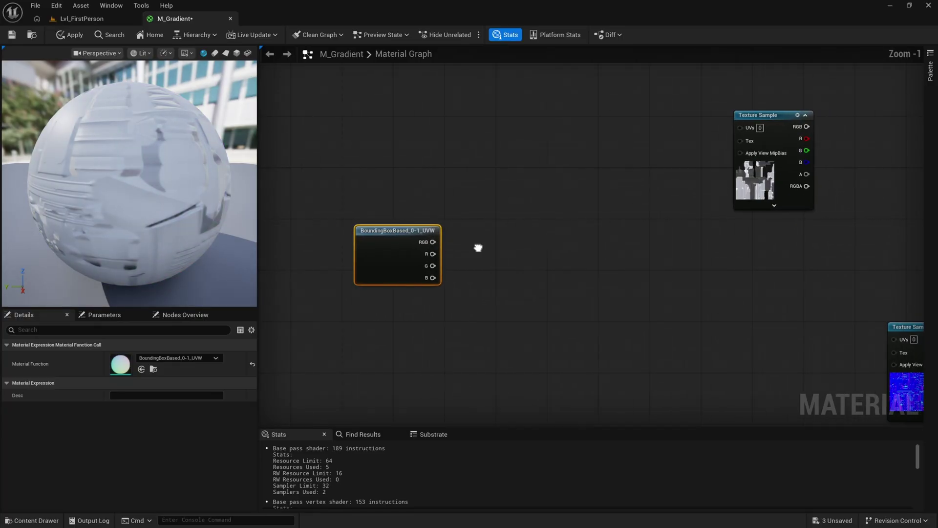
drag(414, 253, 470, 264)
drag(416, 277, 465, 279)
click(454, 259)
scroll(439, 258, up, 1)
drag(383, 236, 437, 239)
text(mask p)
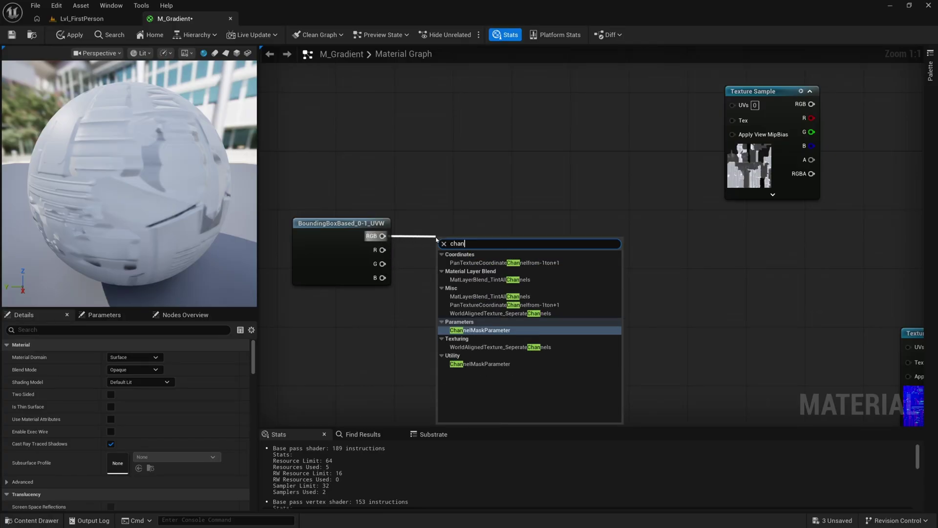
key(Return)
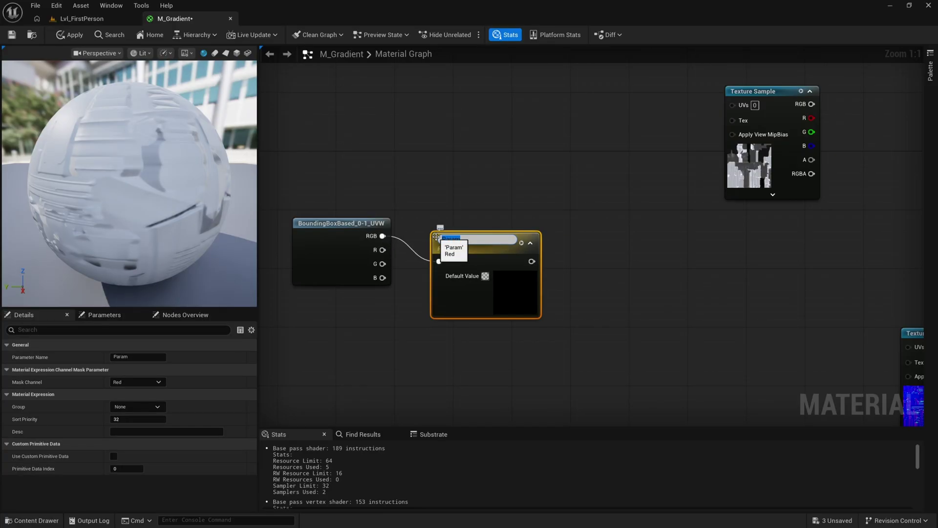
text(Color Direction)
key(Return)
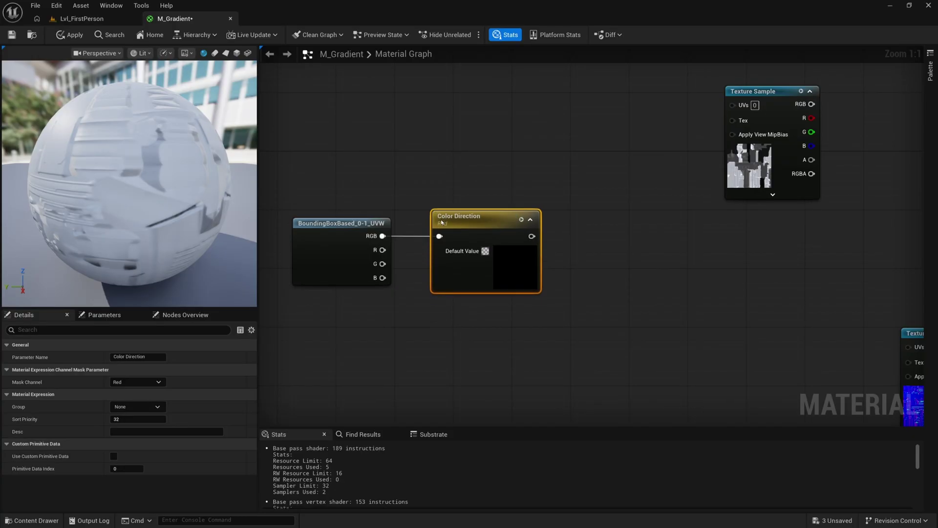
Add a Subtract node with Color Direction's output feeding A, and align it with the Color Direction node
right_drag(584, 194, 553, 213)
right_drag(467, 185, 459, 234)
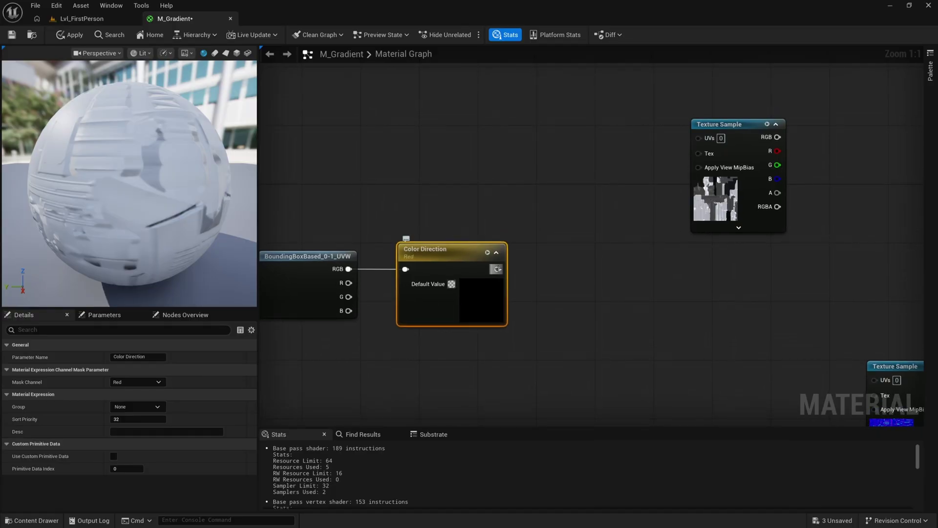
right_drag(497, 269, 436, 267)
drag(436, 266, 501, 267)
text(subtract)
key(Return)
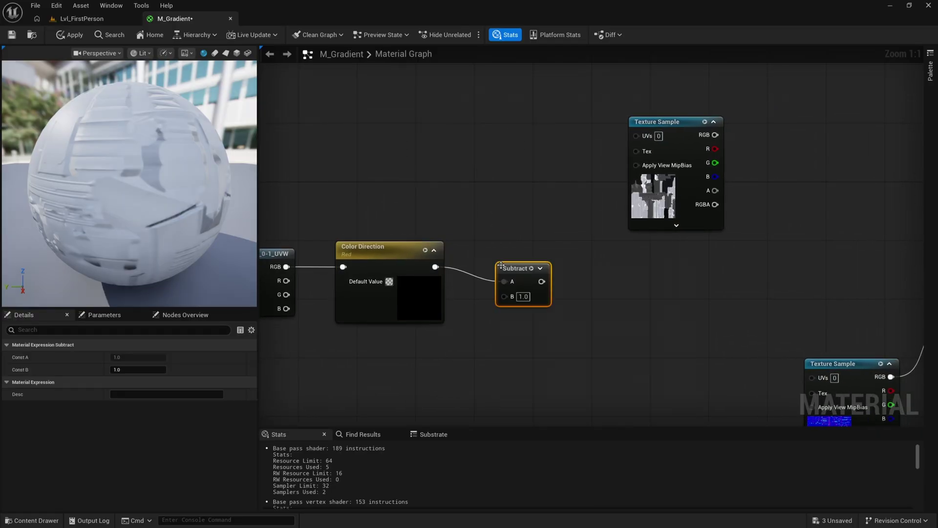
drag(508, 266, 530, 251)
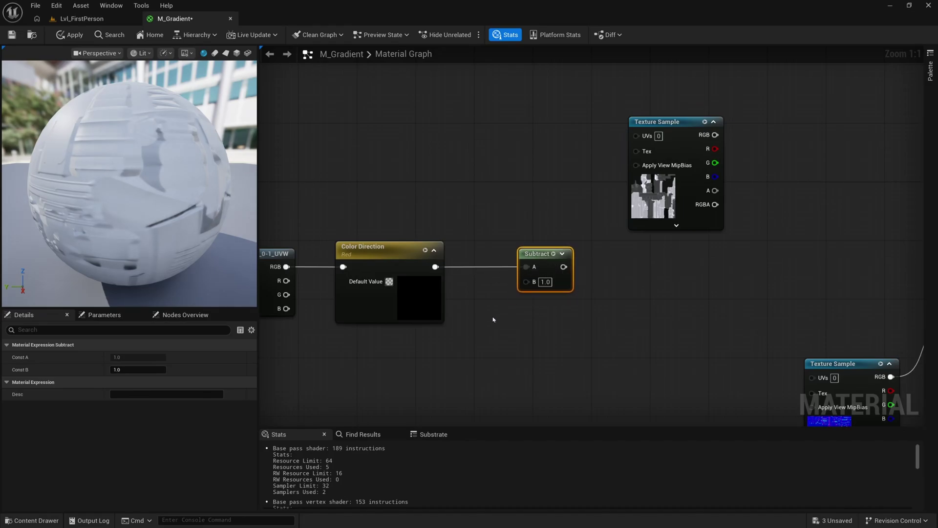
Create a scalar parameter named Color Bias, connect it to Subtract's B input, and place it just below the Subtract node
click(477, 323)
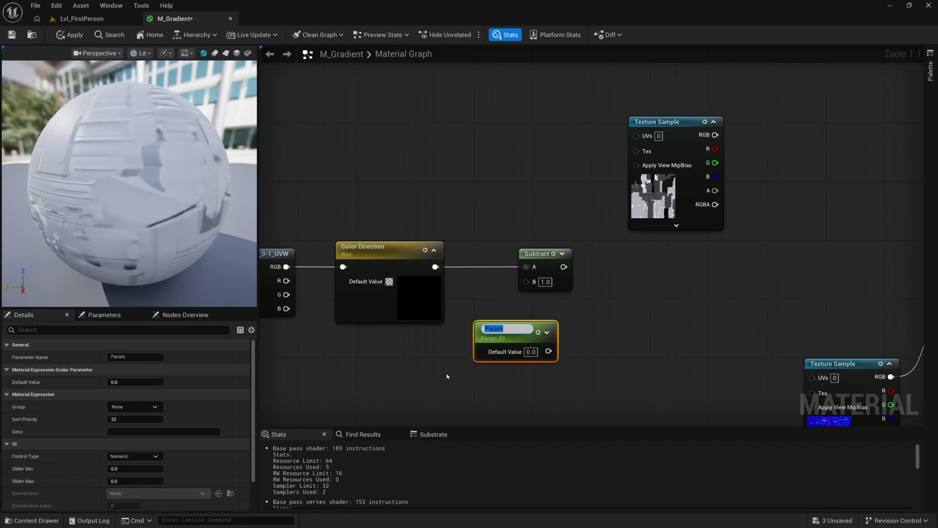
text(Color Bias)
key(Return)
drag(490, 327, 474, 327)
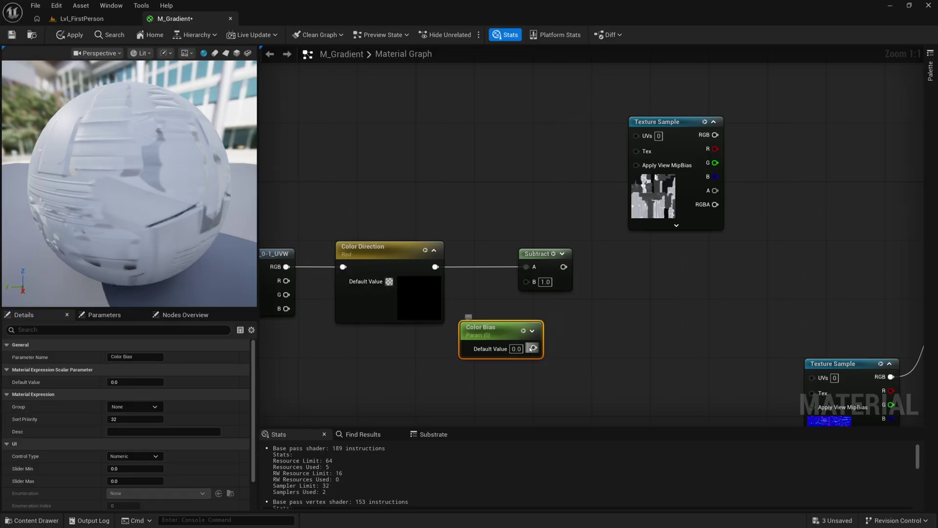
drag(534, 347, 527, 282)
drag(486, 336, 500, 313)
Add a Power node with Subtract's output feeding Base, and align it with the Subtract node
right_drag(562, 288, 501, 298)
drag(503, 276, 554, 274)
text(power)
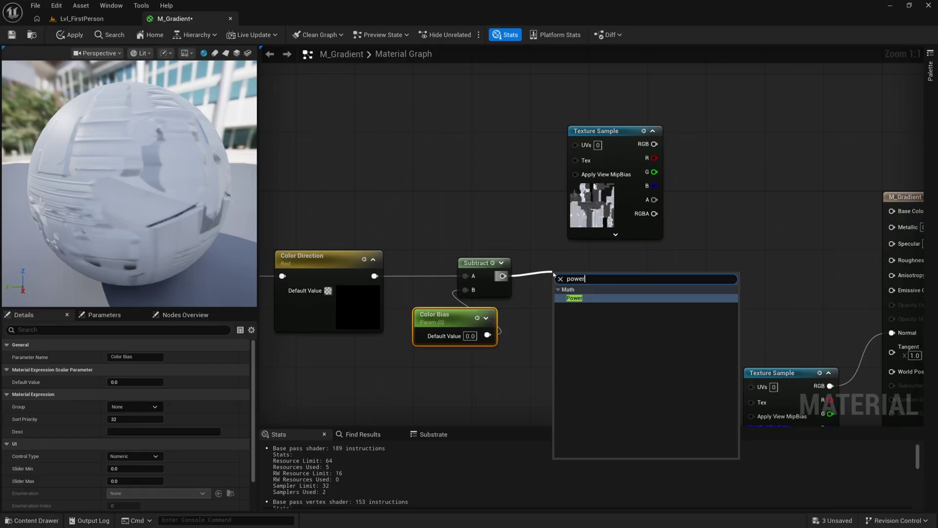
key(Return)
drag(553, 271, 575, 264)
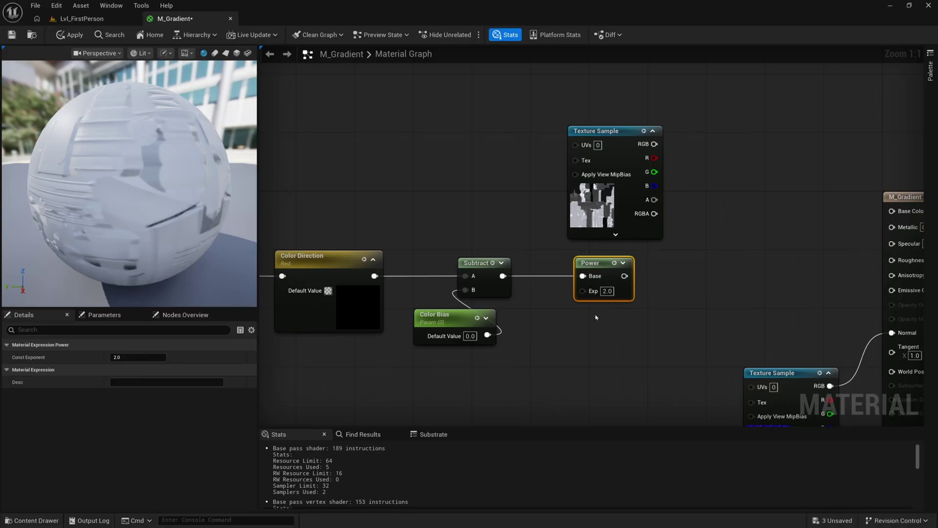
Duplicate the Color Bias parameter below the Power node and rename the copy Color Contrast
right_drag(569, 333, 568, 309)
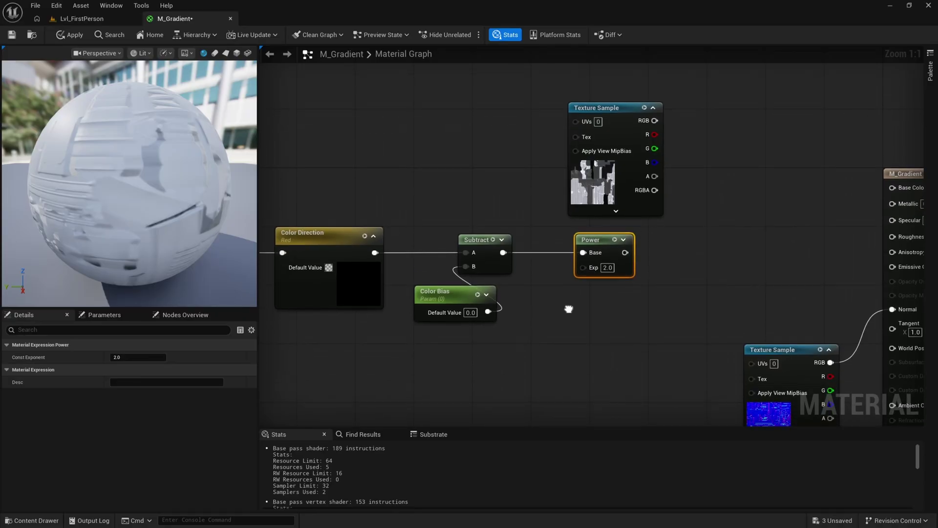
click(460, 312)
key(ctrl+d)
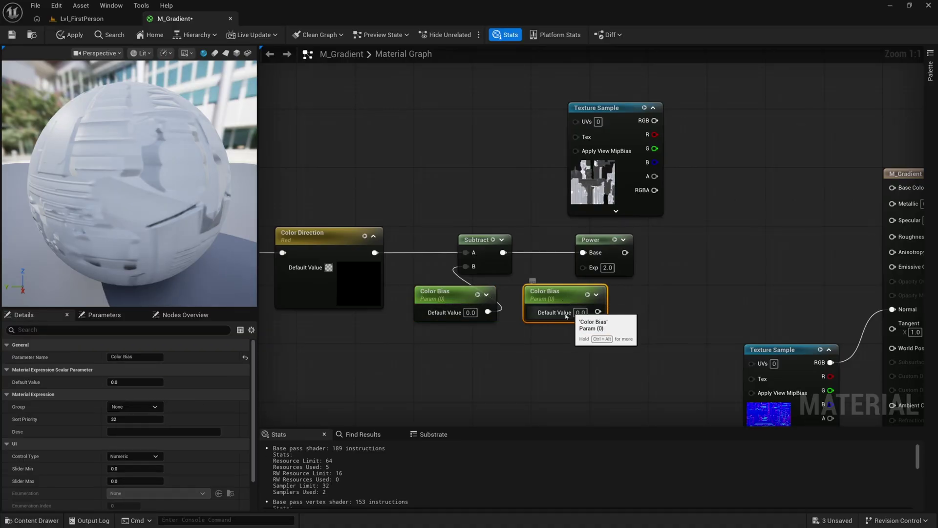
click(123, 357)
text(Con)
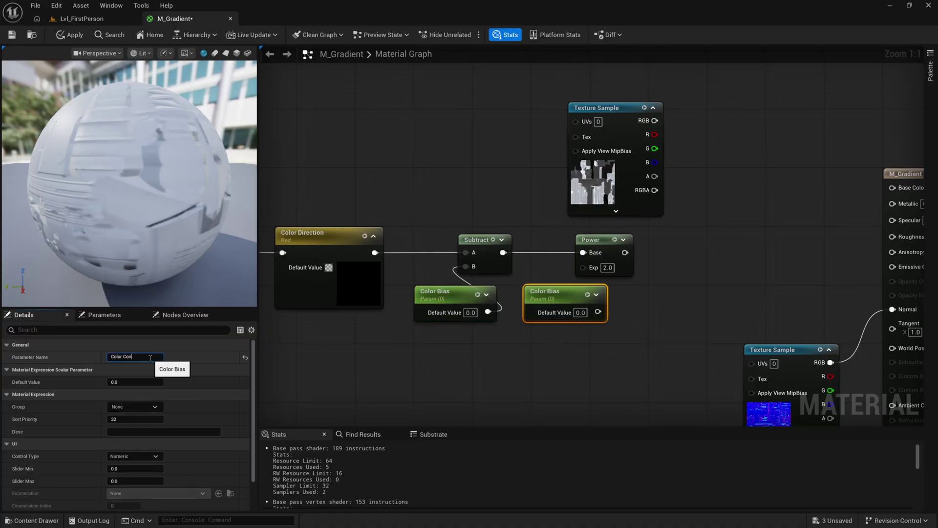
text(trast)
key(Return)
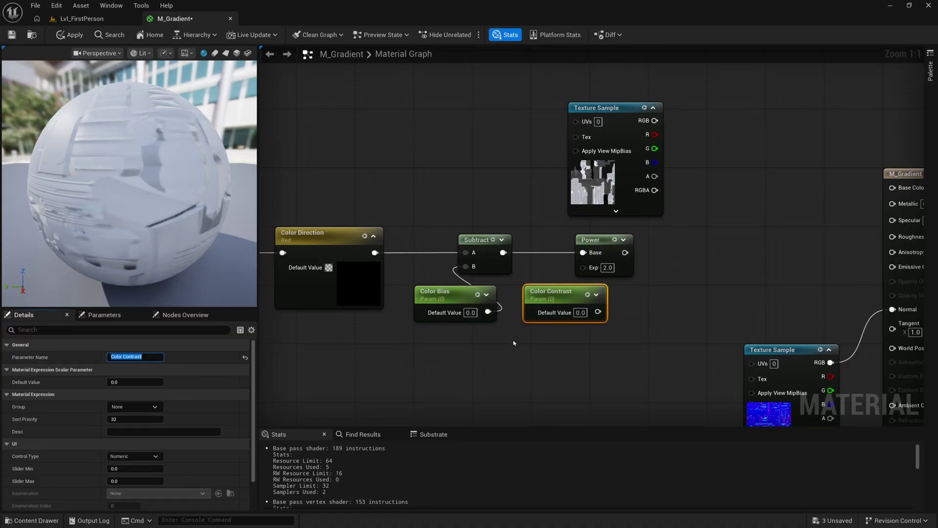
Set Color Contrast's default value to 2 and connect it to Power's Exp input
double_click(580, 313)
text(2)
key(Return)
drag(598, 311, 582, 267)
Add a Saturate node fed by Power's output
right_drag(662, 276, 650, 302)
drag(600, 277, 649, 268)
text(sat)
key(Return)
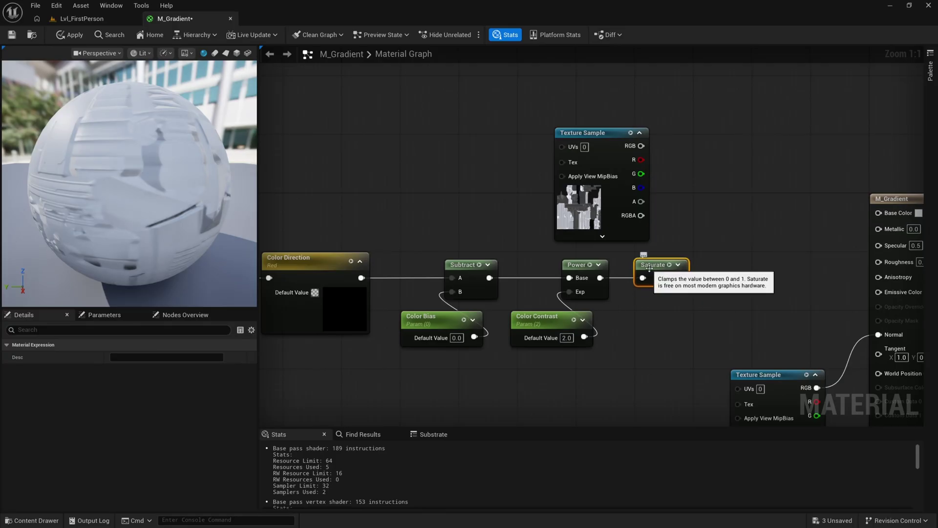
Review the gradient mask chain from BoundingBoxBased_0-1_UVW through Color Direction, Subtract and Power to Saturate
right_drag(620, 306, 570, 300)
right_drag(356, 299, 391, 298)
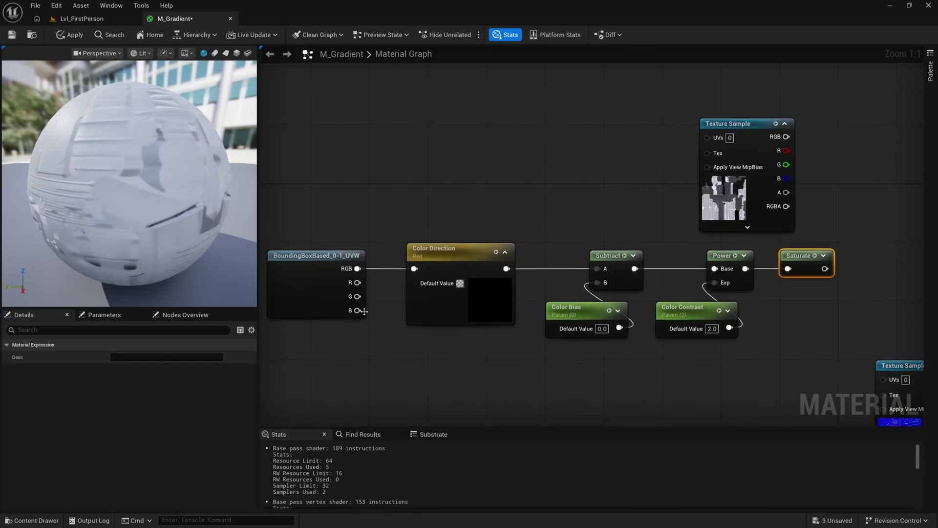
right_drag(483, 304, 450, 299)
right_drag(515, 297, 483, 294)
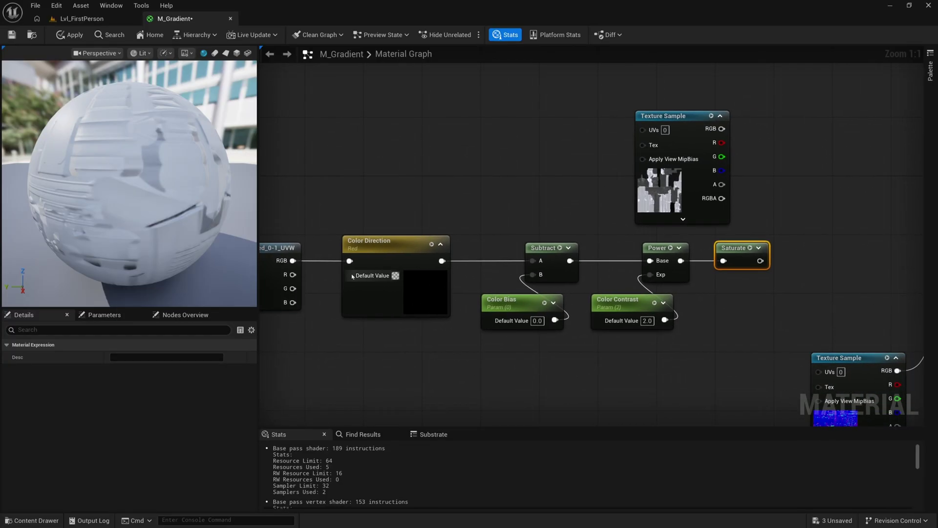
right_drag(522, 293, 405, 292)
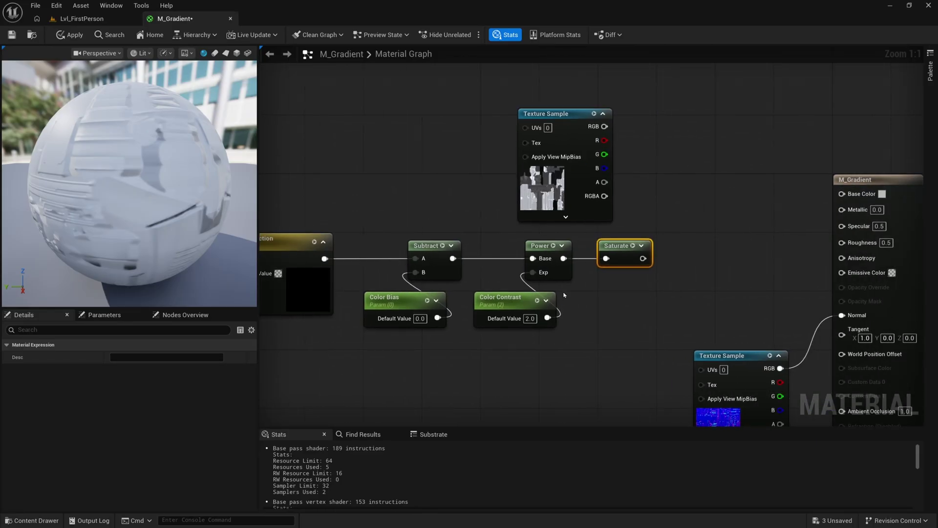
click(508, 299)
drag(381, 354, 365, 276)
drag(376, 320, 386, 355)
drag(385, 354, 374, 262)
drag(375, 260, 376, 353)
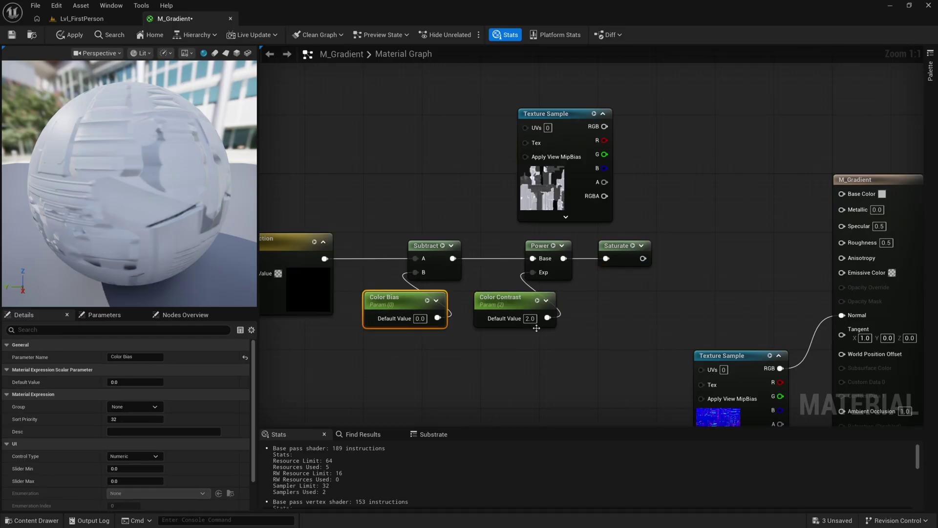
right_drag(589, 289, 575, 310)
click(601, 270)
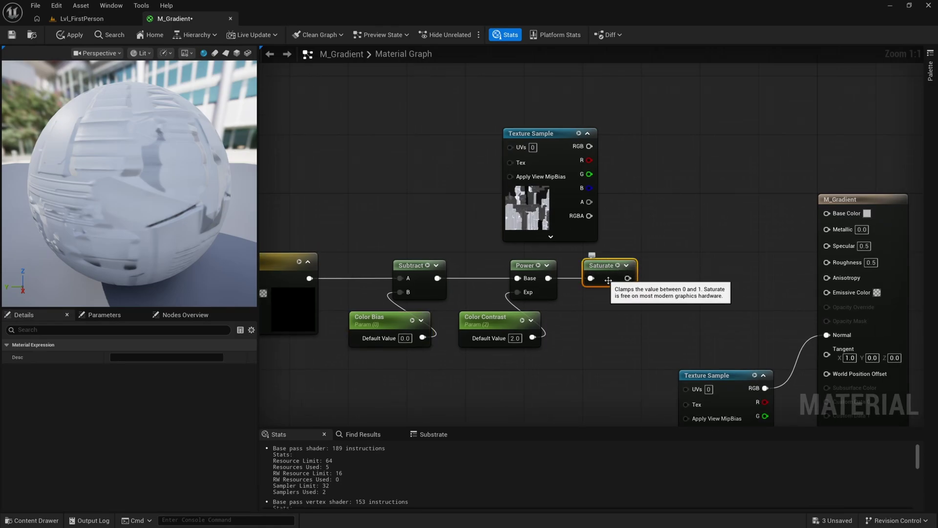
Add a Lerp node between the Saturate node and the M_Gradient output node
right_drag(651, 277, 629, 252)
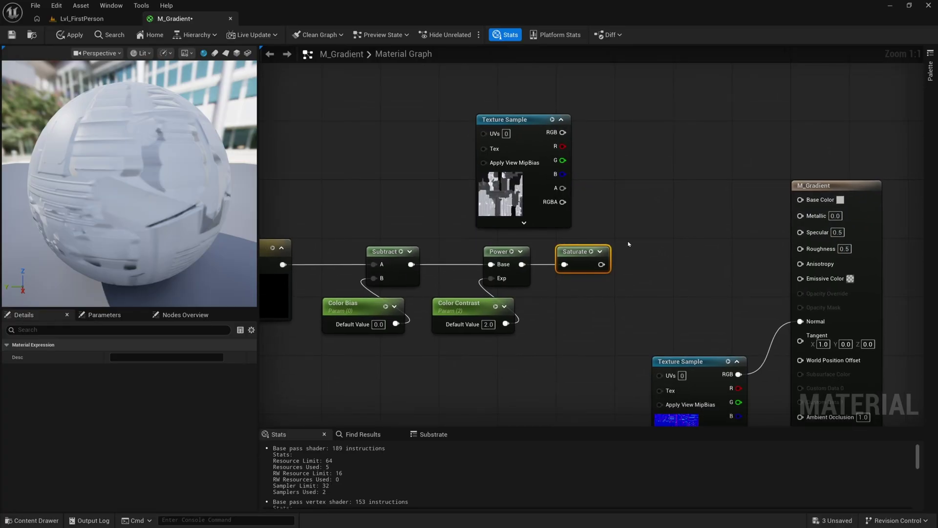
key(l)
click(646, 219)
right_drag(647, 205, 645, 243)
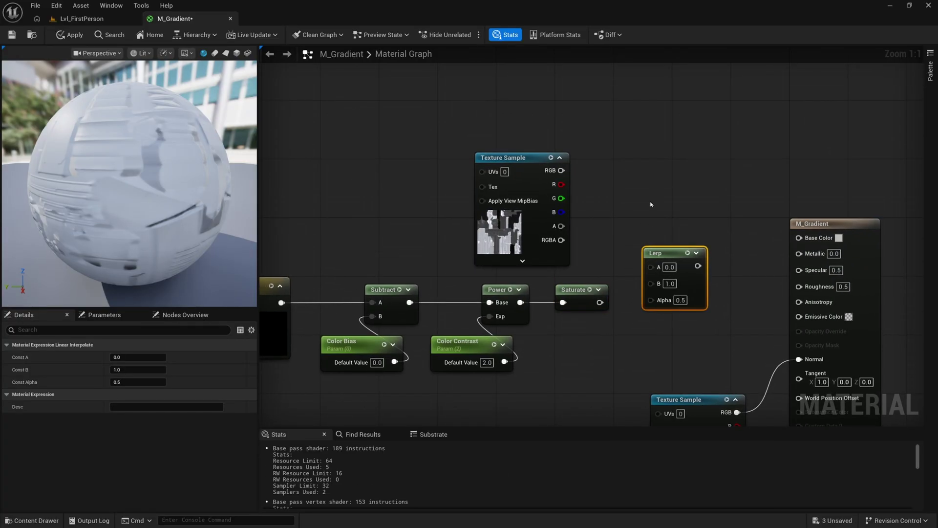
right_click(651, 205)
text(linear)
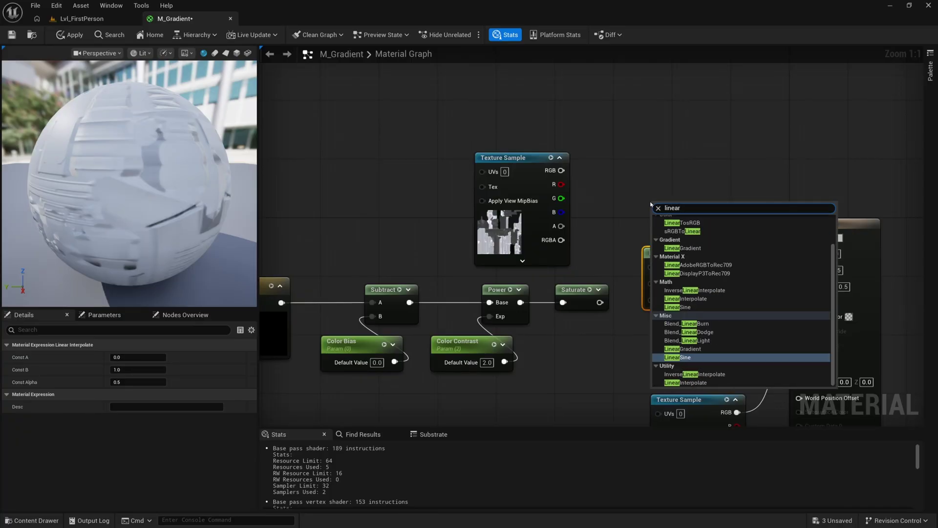
click(689, 383)
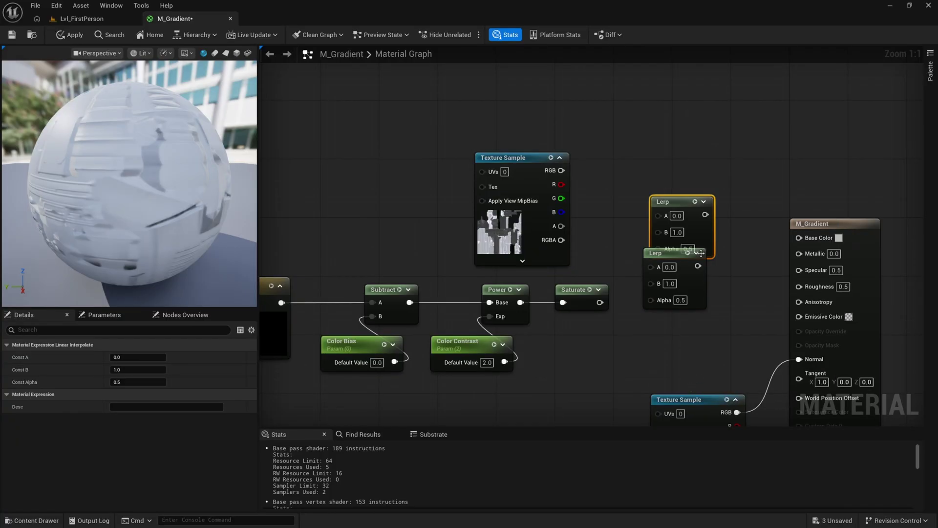
drag(674, 203, 668, 180)
click(678, 187)
key(Delete)
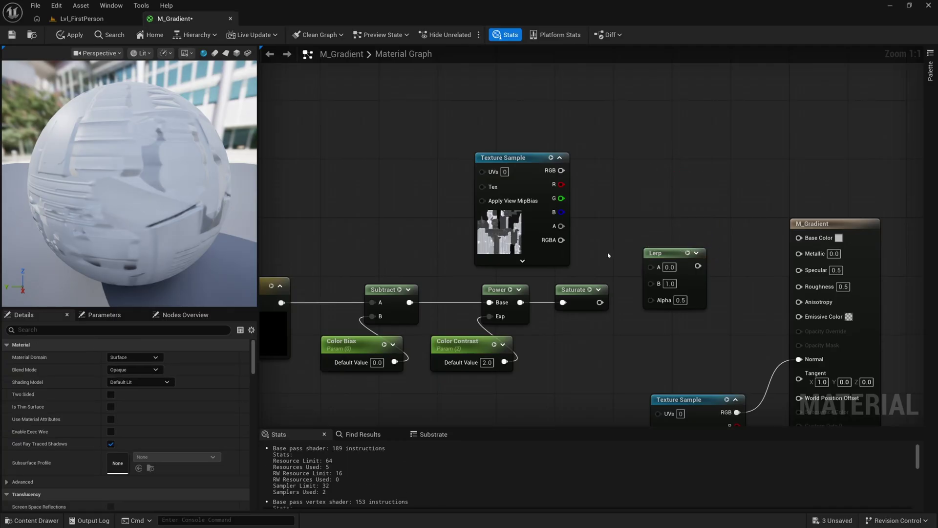
Place the Lerp node just after Saturate and connect Saturate's output to Lerp's Alpha input
right_drag(608, 305, 679, 237)
right_drag(756, 220, 750, 249)
drag(750, 250, 742, 235)
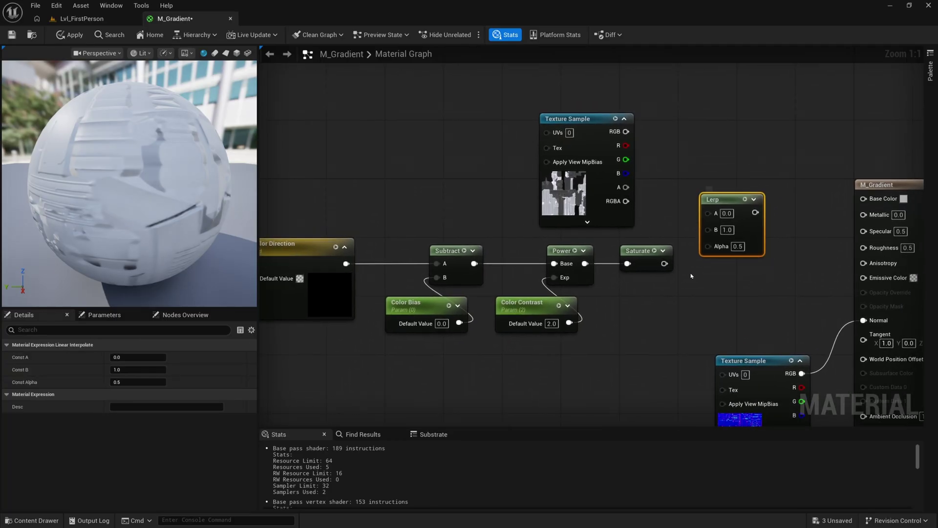
right_click(676, 208)
click(676, 192)
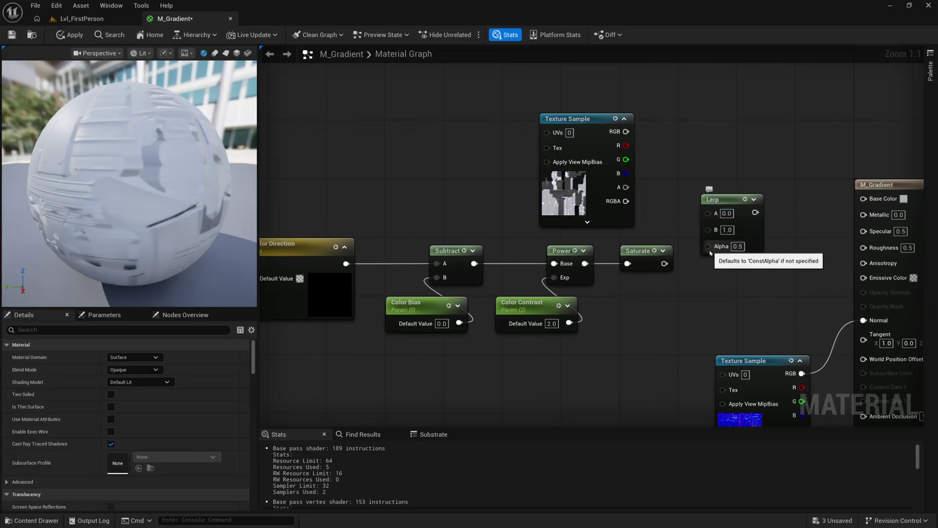
drag(710, 246, 666, 265)
right_drag(682, 282, 693, 347)
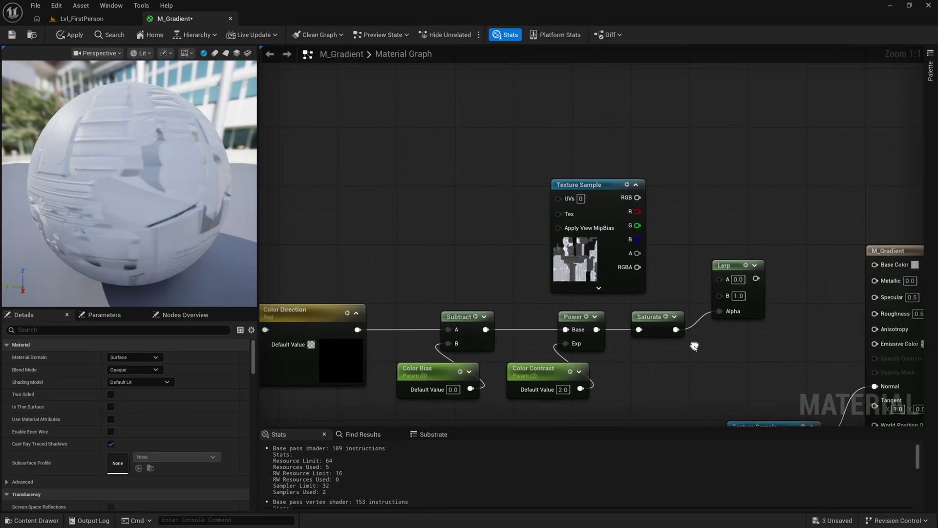
Move the T_Rifle_BC Texture Sample up and away from the mask chain to clear space beside the Lerp node
drag(589, 238, 552, 142)
right_drag(666, 196, 635, 180)
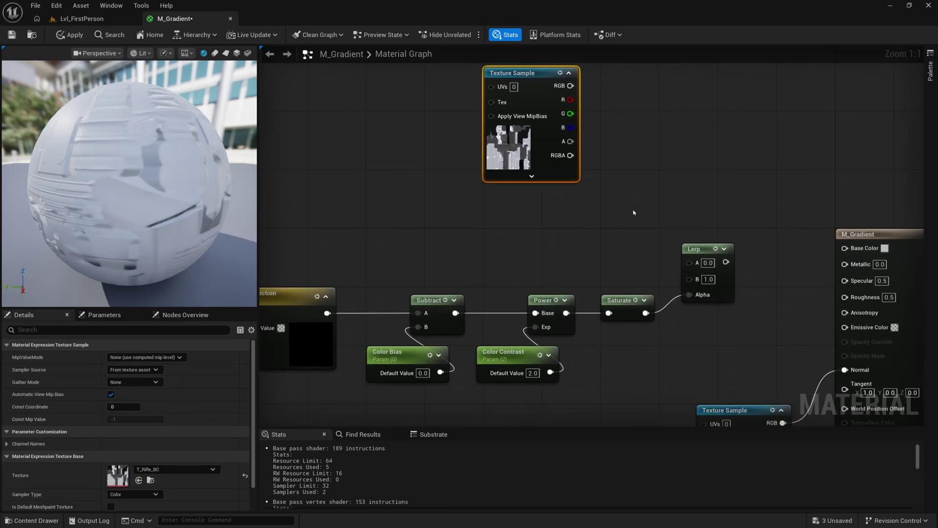
right_drag(627, 214, 638, 209)
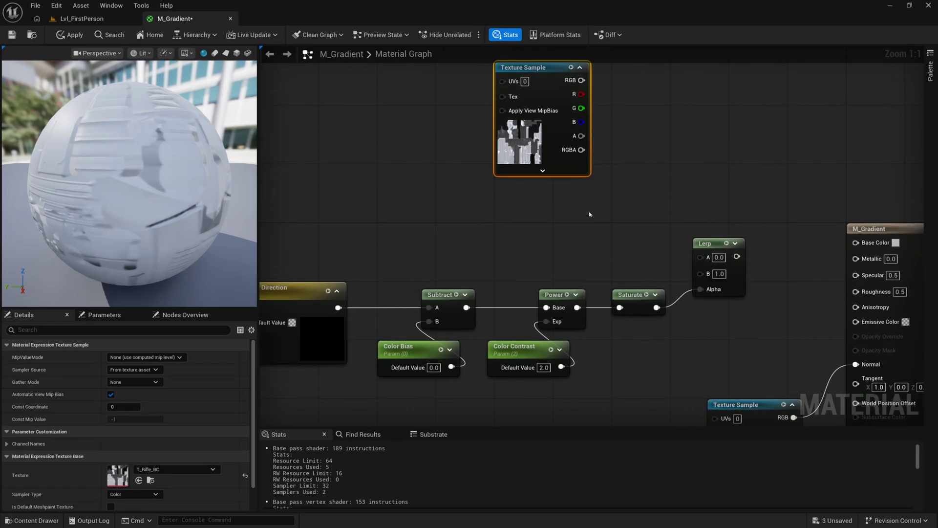
drag(562, 156, 540, 134)
right_drag(596, 180, 582, 200)
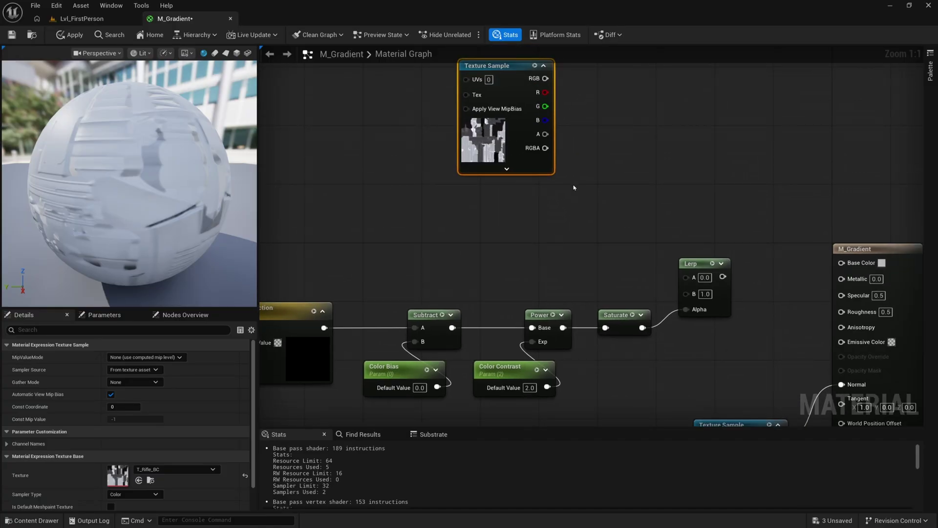
Add a vector parameter named Color A above Saturate and set its default color to white
click(574, 186)
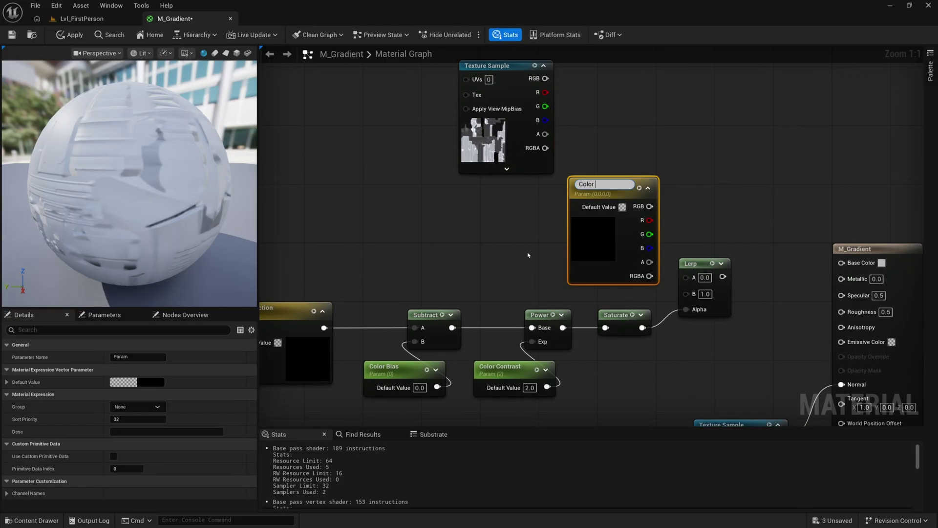
key(Return)
drag(605, 231, 604, 217)
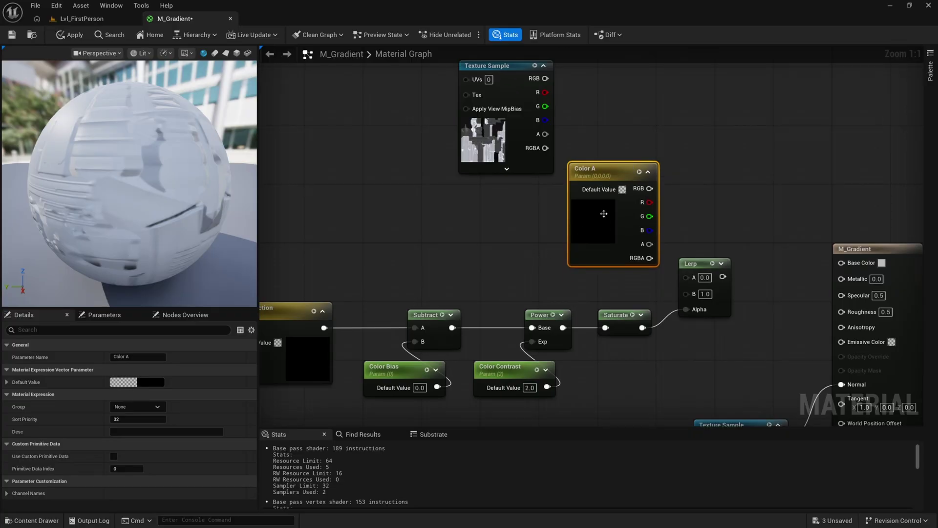
double_click(604, 214)
drag(745, 264, 743, 234)
click(738, 434)
Duplicate Color A as Color B and connect the two parameters' RGB outputs to Lerp's A and B inputs
drag(606, 227, 604, 169)
key(ctrl+d)
drag(596, 283, 597, 275)
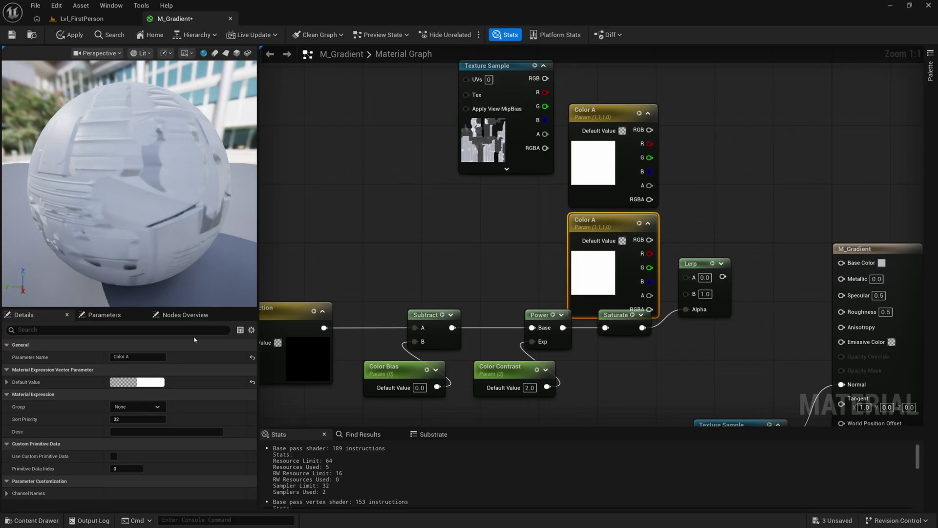
double_click(127, 357)
drag(650, 129, 652, 241)
drag(700, 267, 729, 289)
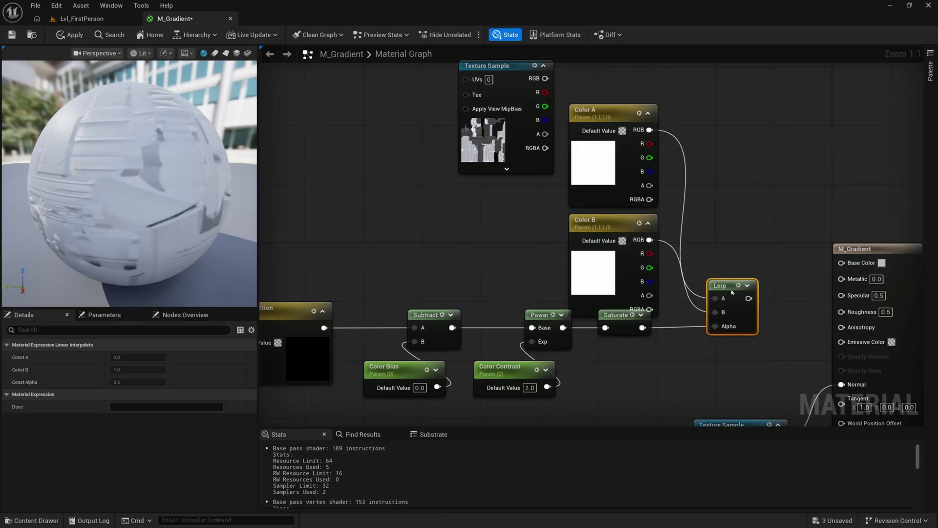
Move the T_Rifle_BC Texture Sample above the Lerp node and add a Multiply node beside it
right_drag(721, 237, 652, 302)
drag(404, 187, 617, 120)
right_drag(686, 240, 564, 263)
right_drag(600, 196, 561, 209)
key(m)
click(605, 183)
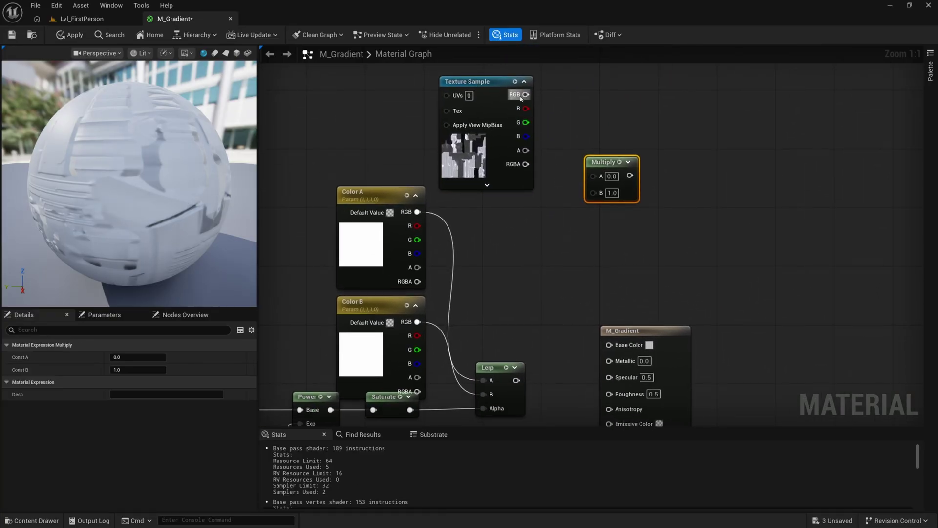
Multiply the rifle texture's RGB by the Lerp output and connect the result to Base Color
drag(525, 95, 592, 174)
right_drag(591, 174, 578, 125)
drag(504, 331, 581, 141)
right_drag(581, 141, 531, 154)
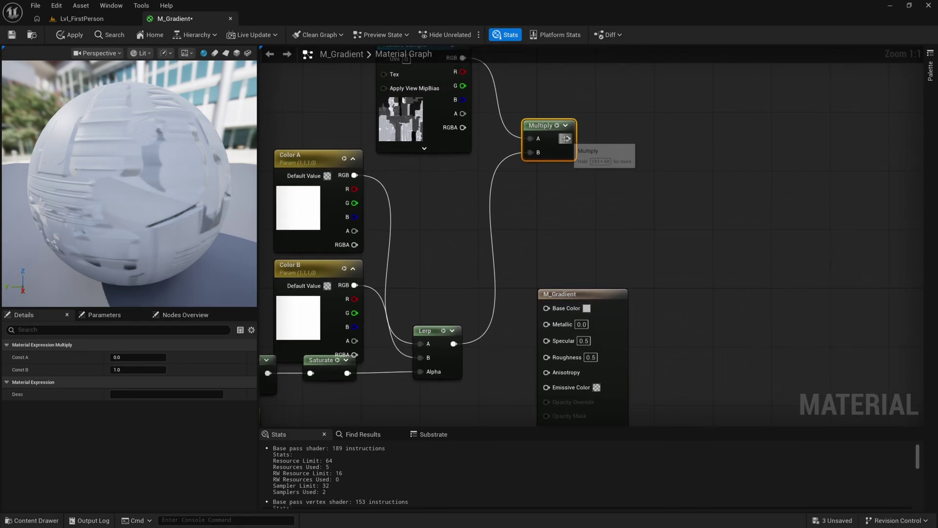
drag(567, 139, 558, 308)
Move Color A and Color B together away from the Lerp node, above the Power node
right_drag(423, 259, 602, 220)
drag(586, 188, 417, 258)
right_drag(498, 220, 465, 247)
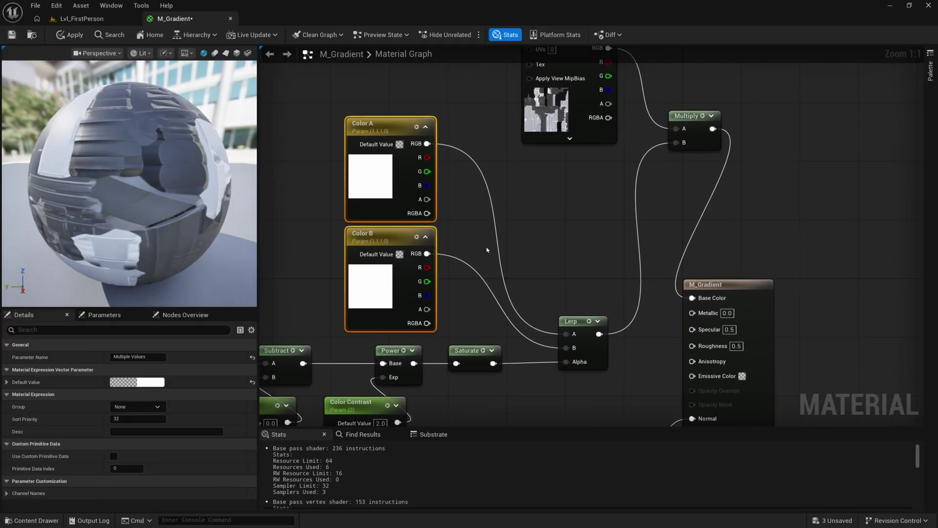
Set the Color Direction parameter's mask channel to Green
right_drag(529, 249, 665, 185)
scroll(665, 187, down, 1)
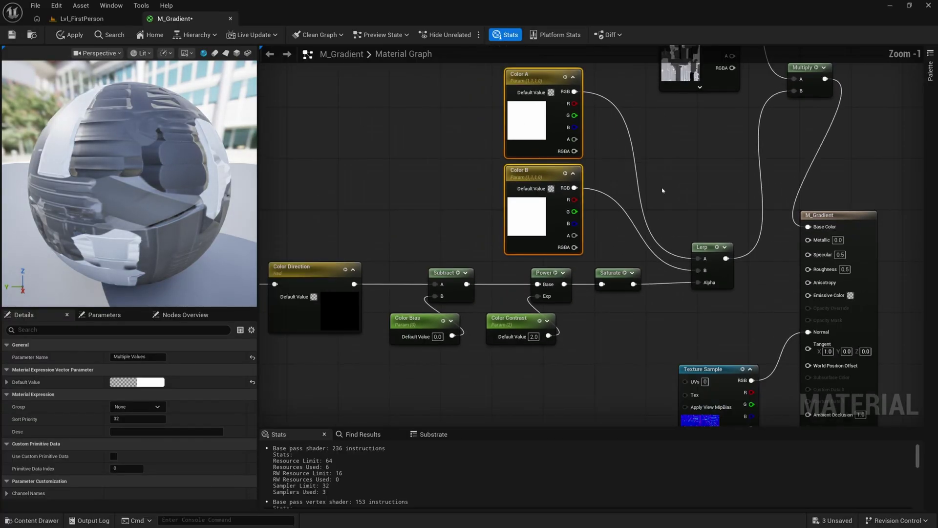
right_drag(442, 227, 560, 213)
drag(733, 334, 324, 268)
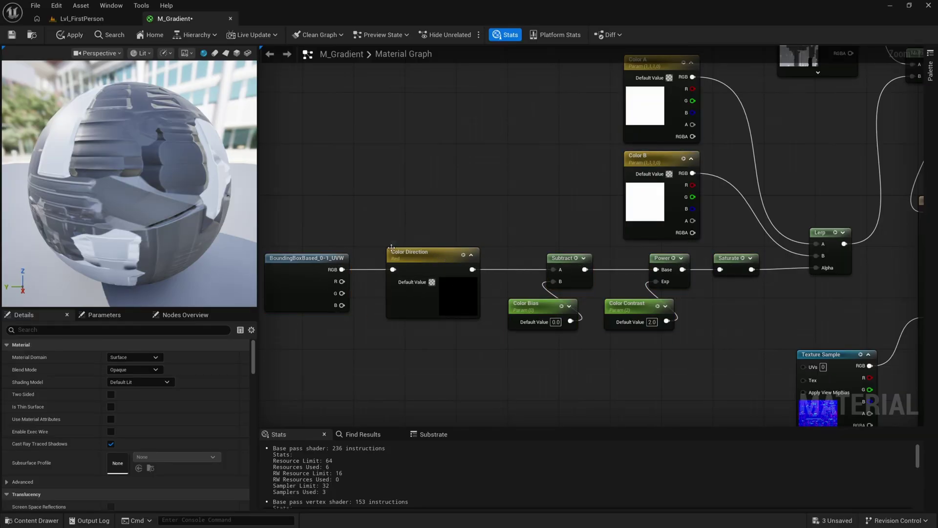
click(425, 288)
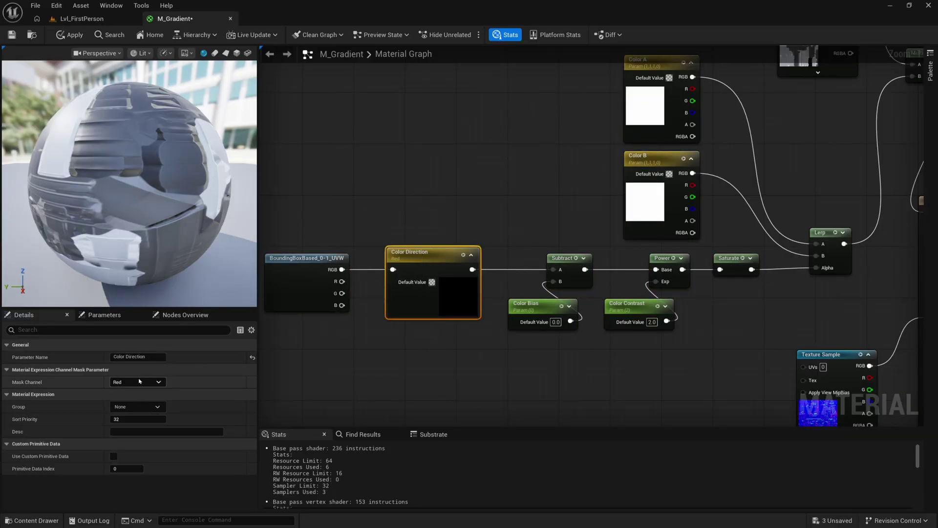
click(137, 382)
click(131, 400)
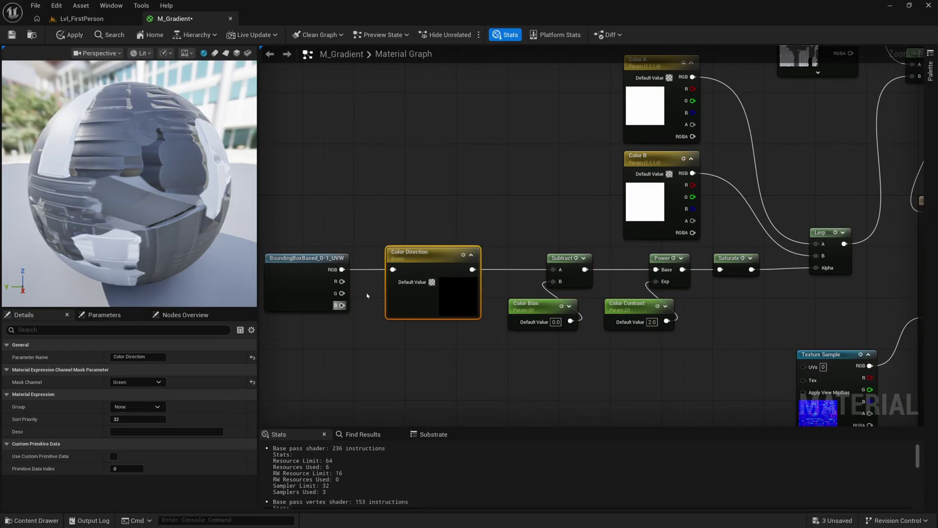
Save the M_Gradient material
right_drag(400, 217, 413, 216)
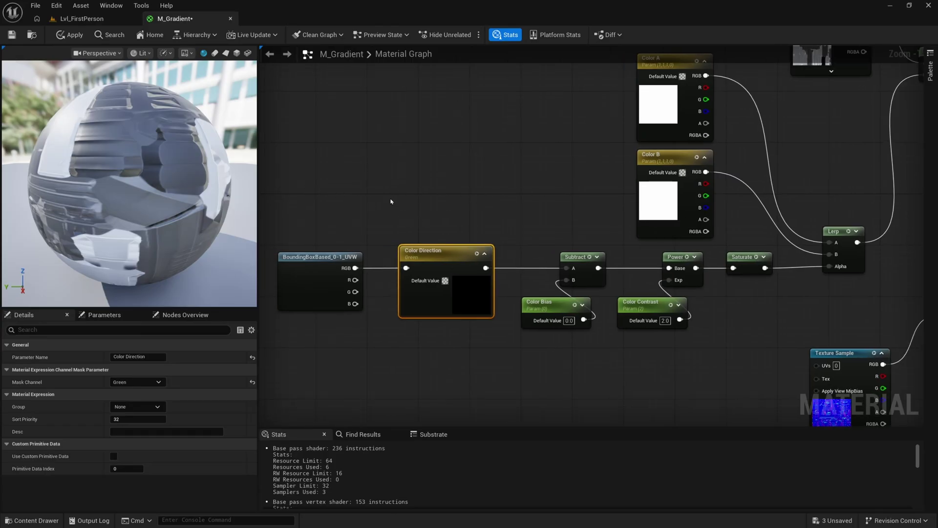
right_drag(387, 170, 424, 165)
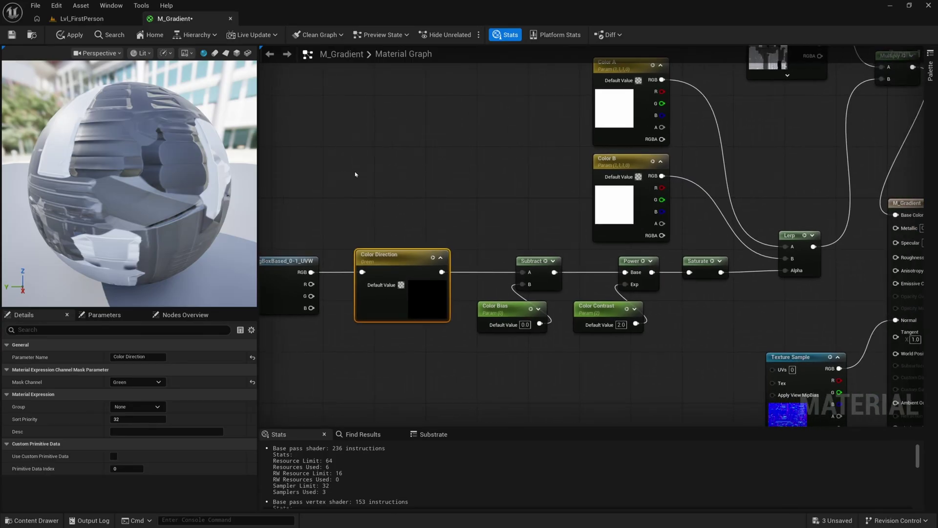
right_drag(365, 174, 381, 189)
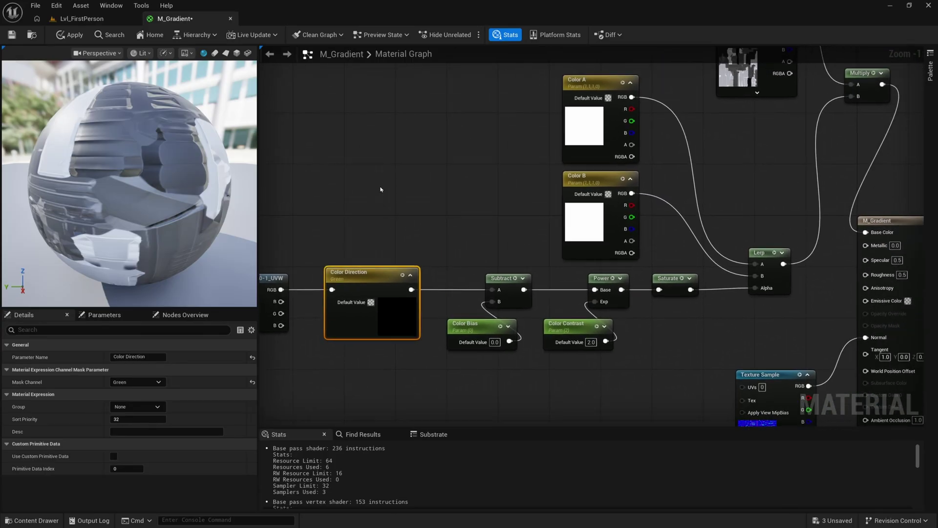
click(11, 35)
Create a material instance of M_Gradient named MI_Gradient_Color and apply it to the rifle in the Lvl_FirstPerson level
click(81, 21)
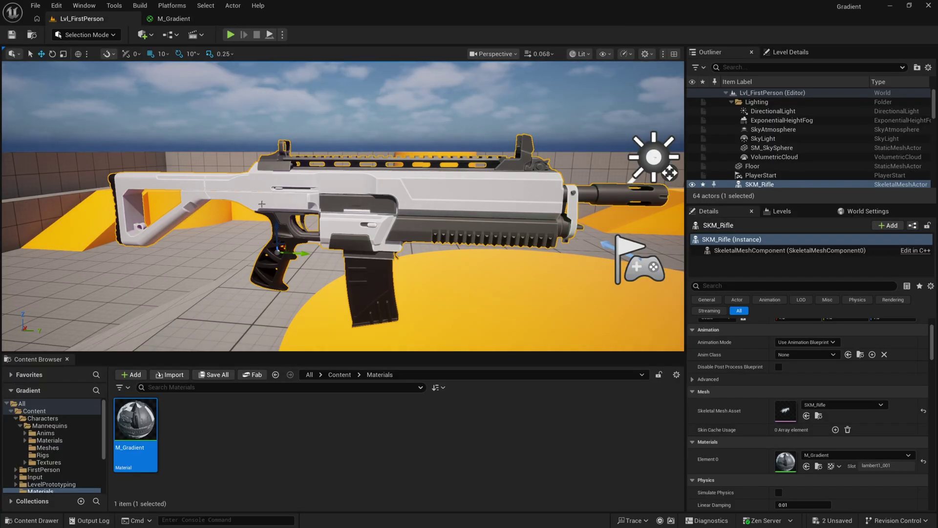
right_click(153, 425)
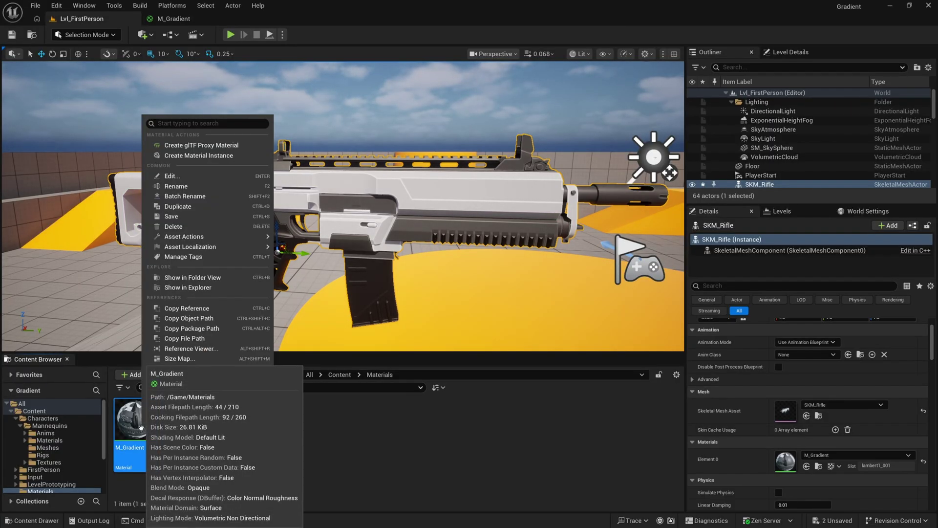
click(230, 156)
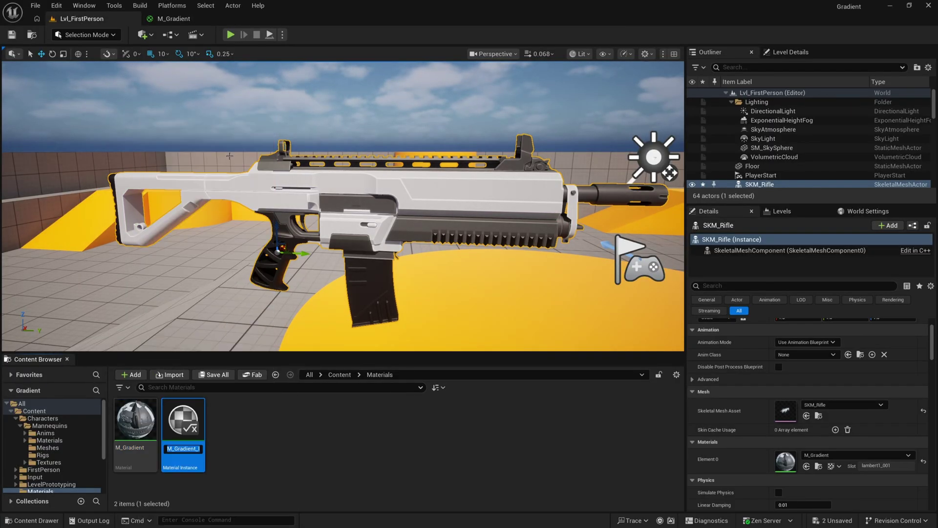
text(MI)
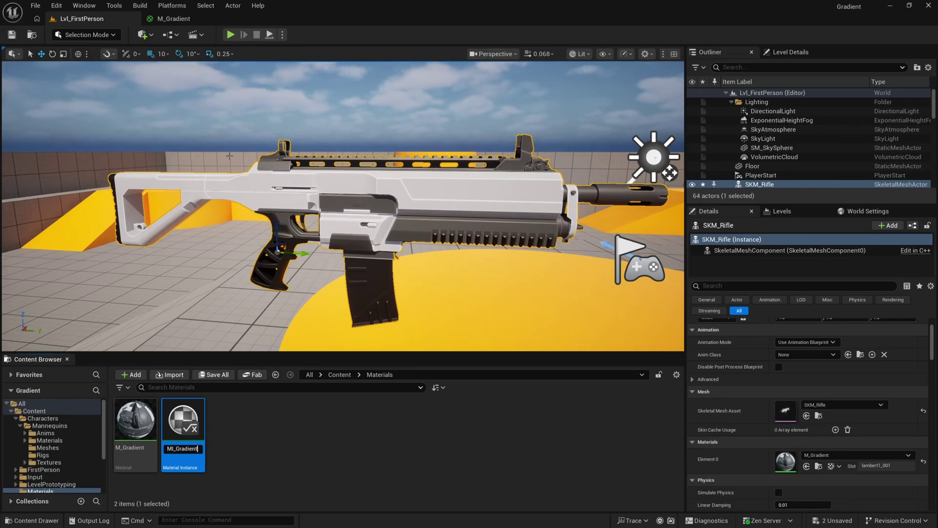
key(Return)
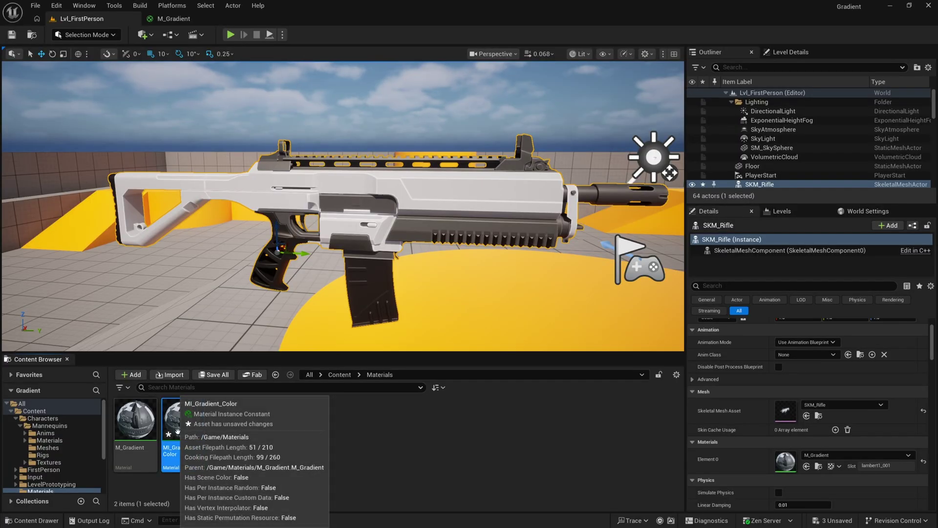
drag(184, 422, 393, 208)
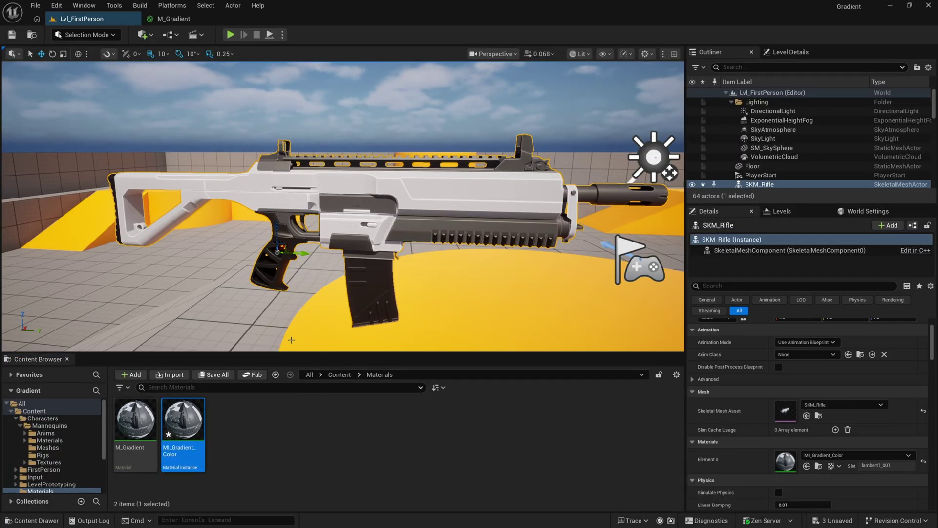
Open MI_Gradient_Color in a taller floating window over the Lvl_FirstPerson level
double_click(199, 421)
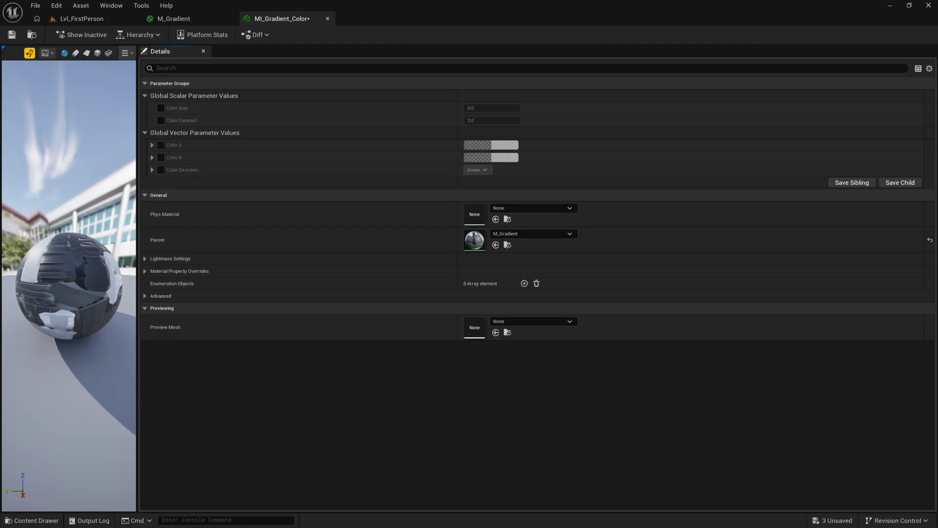
drag(313, 19, 512, 116)
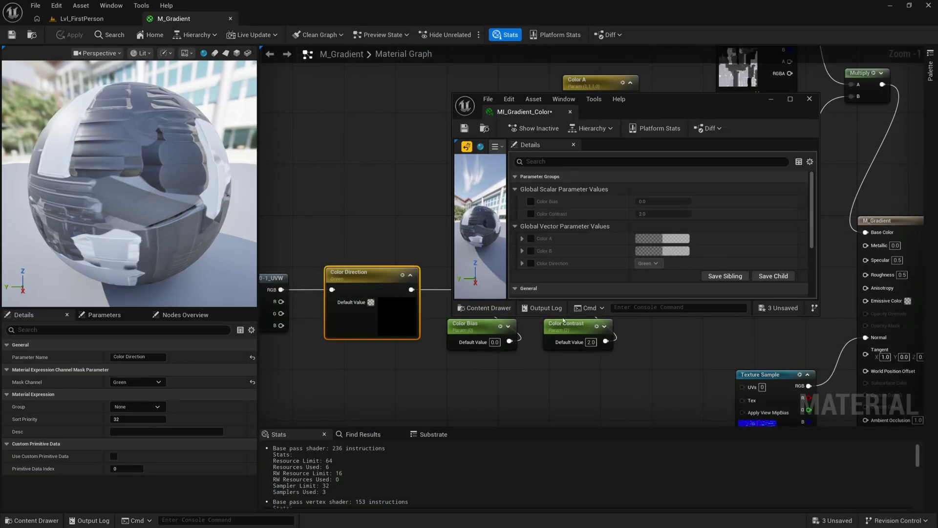
drag(563, 316, 579, 452)
click(102, 18)
Enable the Color Bias, Color Contrast, Color A, Color B and Color Direction overrides in MI_Gradient_Color
right_drag(206, 146, 229, 147)
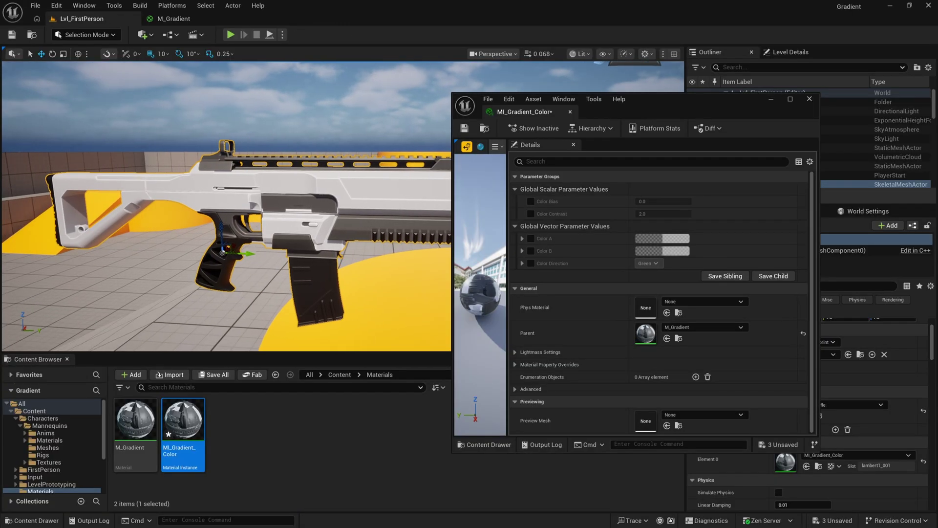
click(531, 201)
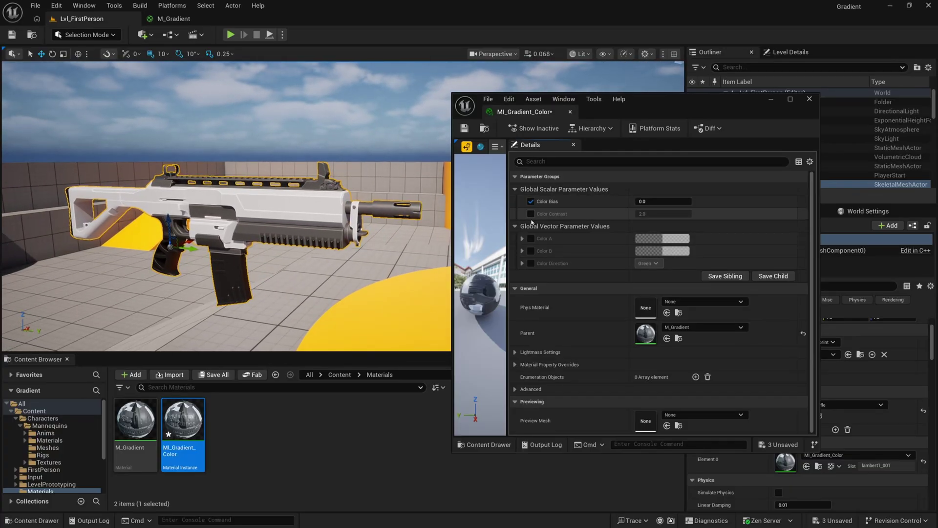
click(531, 239)
click(531, 251)
click(531, 263)
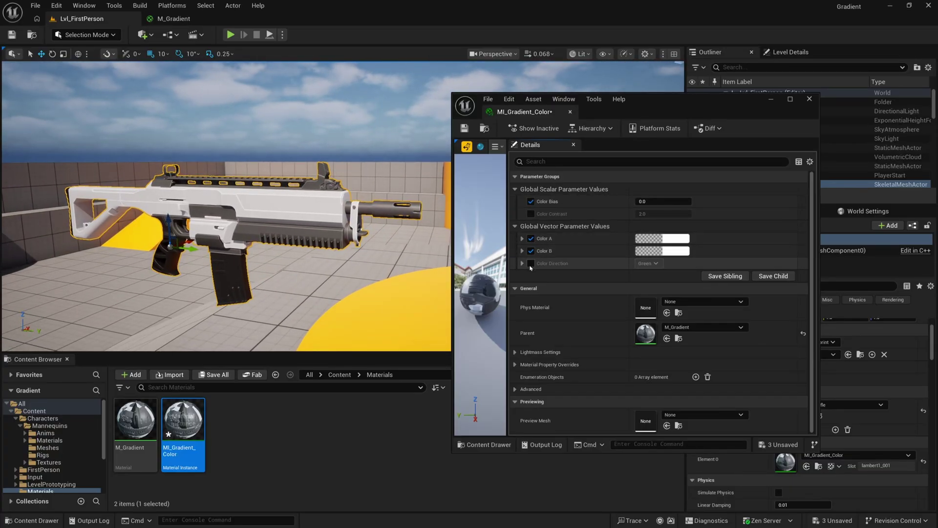
click(530, 214)
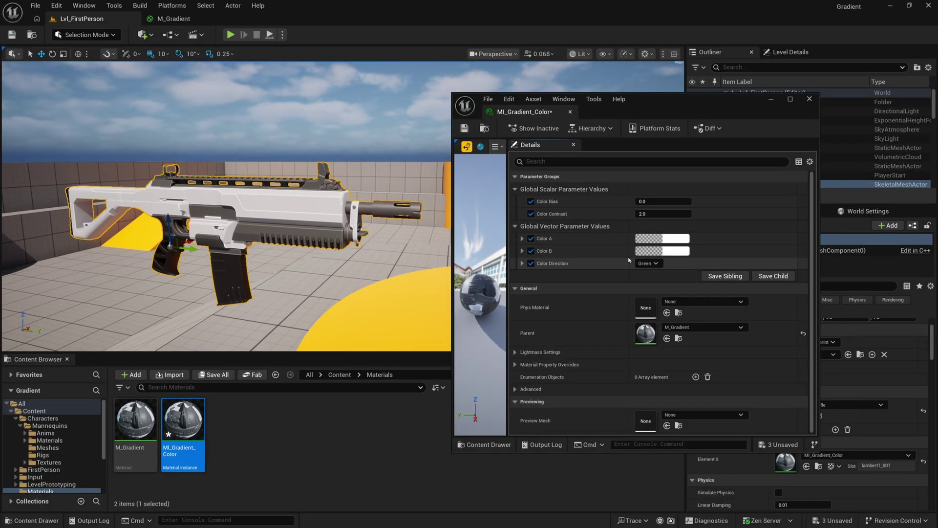
Set MI_Gradient_Color's Color B to bright blue and Color A to bright green
click(670, 253)
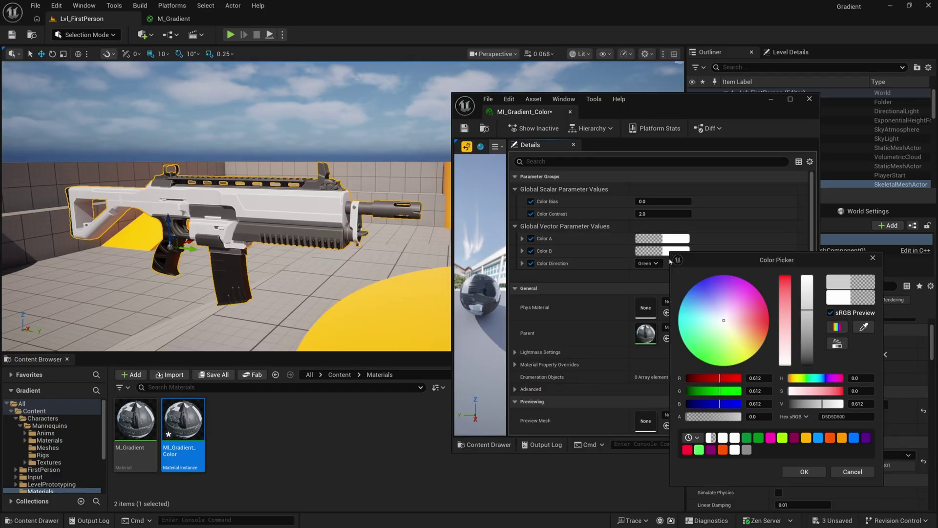
drag(724, 320, 684, 298)
click(804, 472)
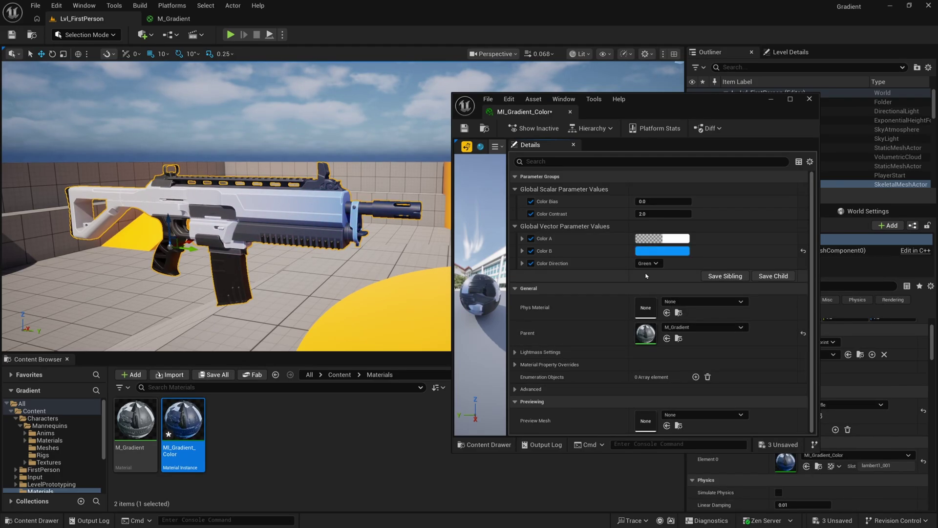
click(662, 238)
drag(724, 307, 699, 345)
click(805, 458)
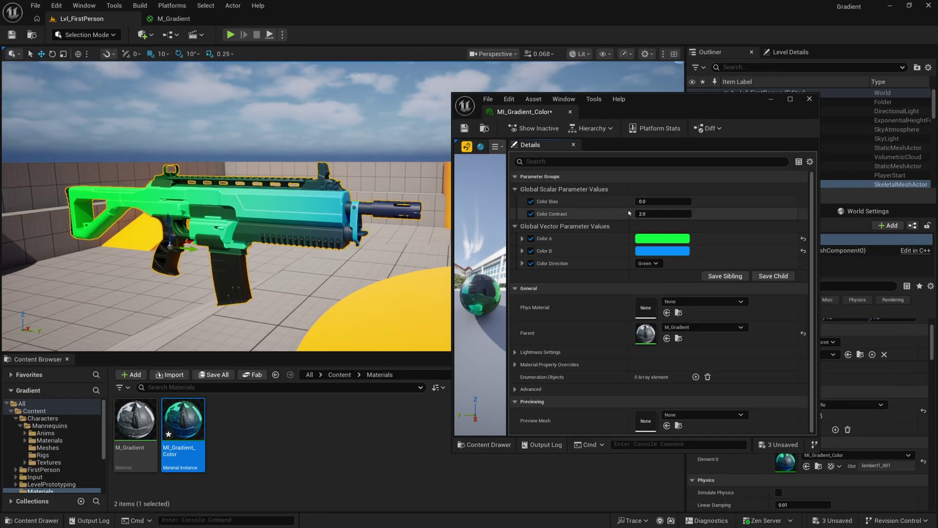
Set Color Bias to -0.440 and Color Contrast to 5.0 in MI_Gradient_Color
mouse_move(642, 202)
mouse_down()
mouse_move(618, 201)
mouse_move(670, 214)
mouse_move(645, 214)
mouse_up()
click(650, 215)
text(2)
key(Return)
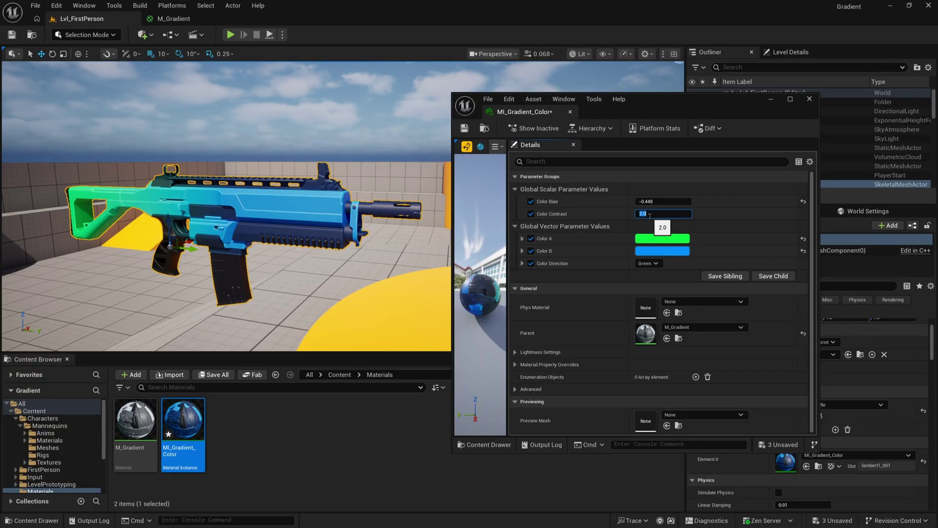
key(Return)
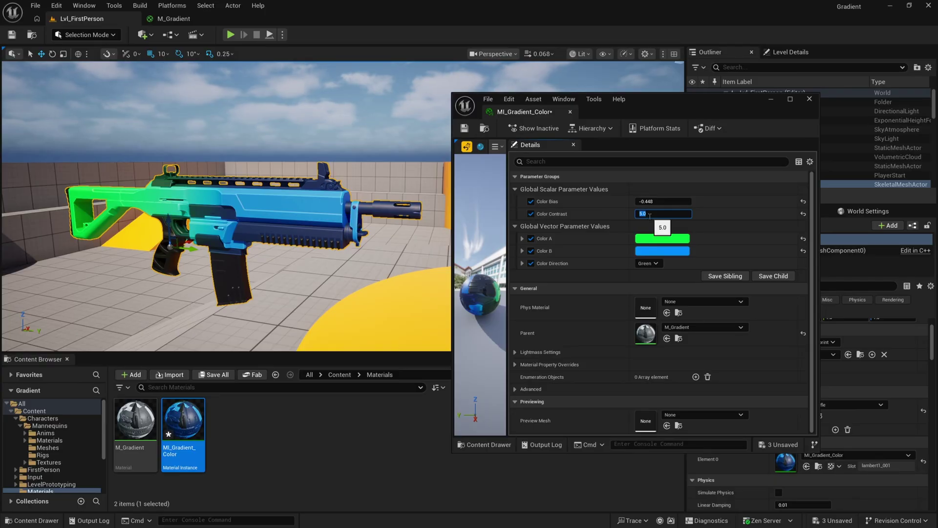
Set Color Bias to about -0.29 and Color Contrast to 2.0, and deselect the rifle in the level
mouse_move(655, 202)
mouse_down()
mouse_move(672, 201)
mouse_move(658, 202)
mouse_up()
click(659, 213)
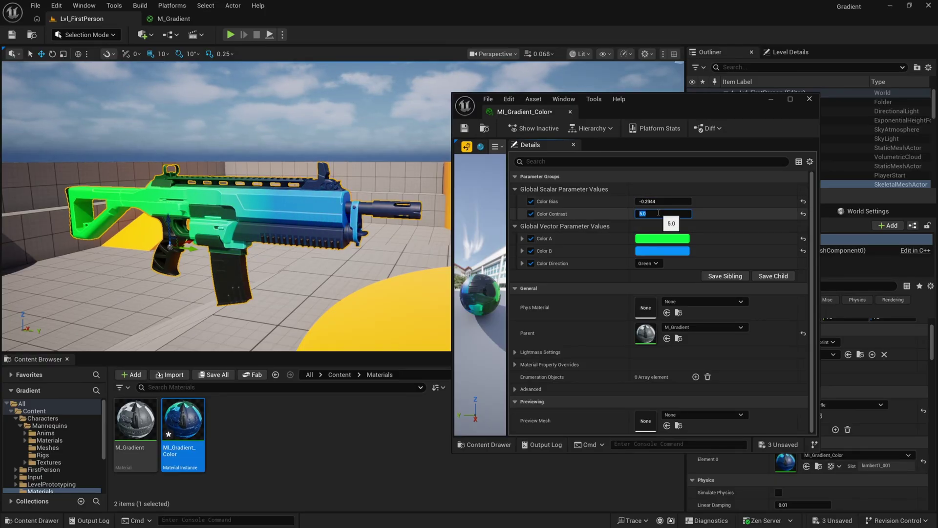
text(2)
click(407, 113)
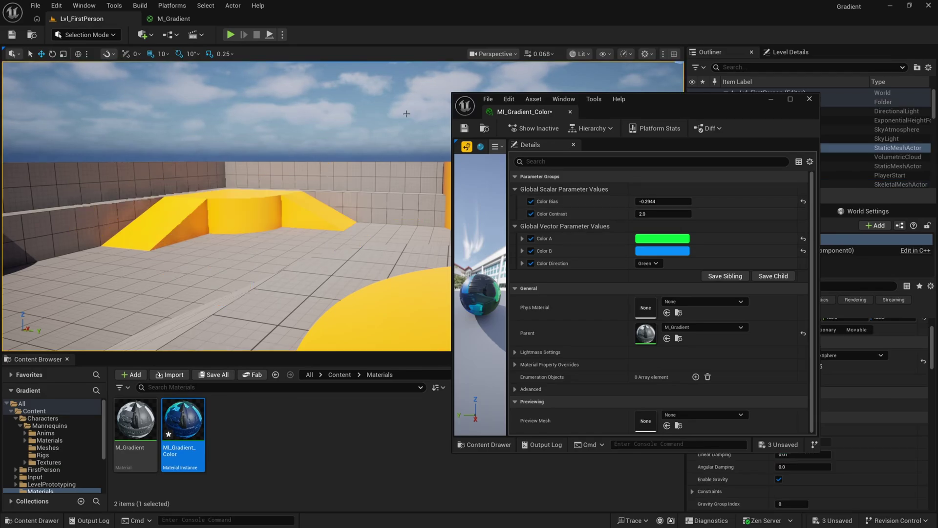
key(s)
right_drag(316, 134, 352, 132)
Set MI_Gradient_Color's Color B to magenta-pink and Color A to yellow-orange
click(662, 250)
drag(688, 289, 752, 331)
click(785, 470)
click(662, 239)
click(782, 461)
right_drag(261, 172, 238, 170)
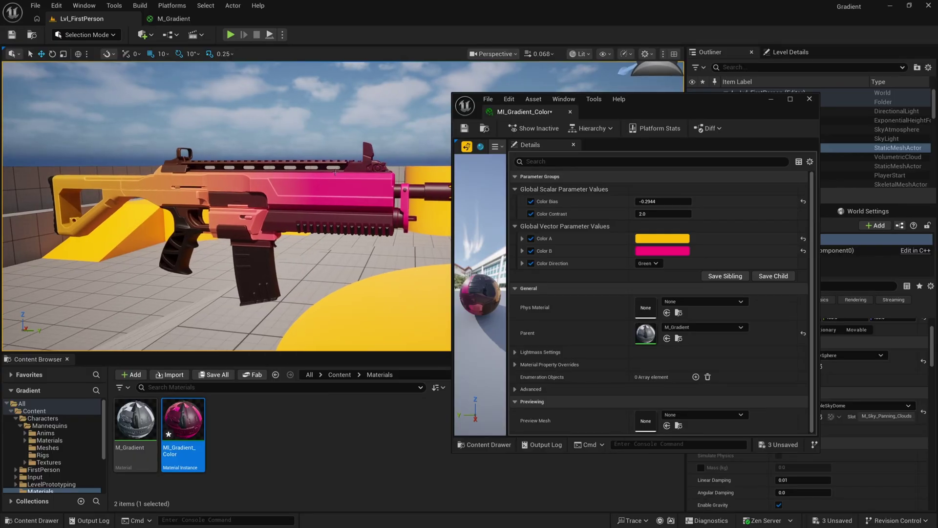
Examine the parent M_Gradient's mask chain, base color texture and Lerp nodes, and the gradient on the rifle in Lvl_FirstPerson
double_click(645, 333)
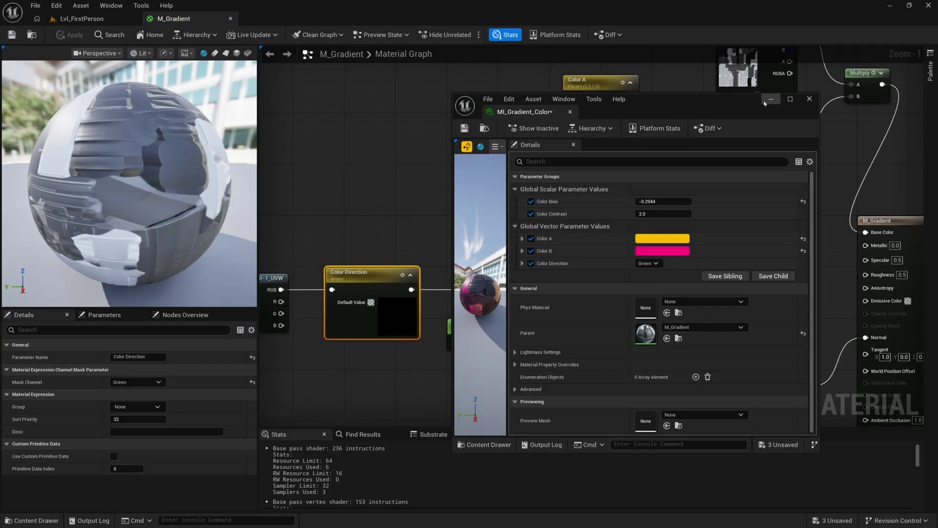
right_drag(679, 220, 677, 198)
right_drag(637, 296, 716, 296)
drag(743, 323, 353, 267)
right_drag(404, 276, 513, 322)
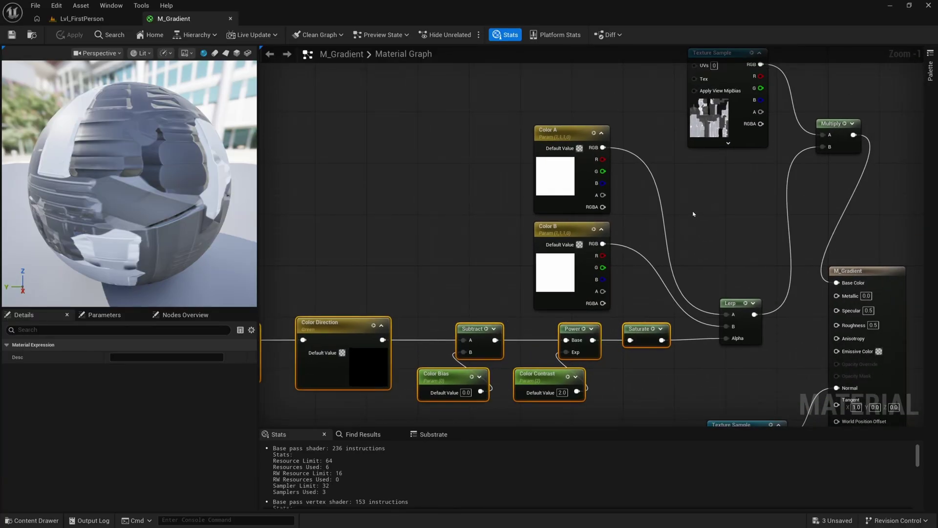
right_drag(692, 214, 644, 310)
click(686, 232)
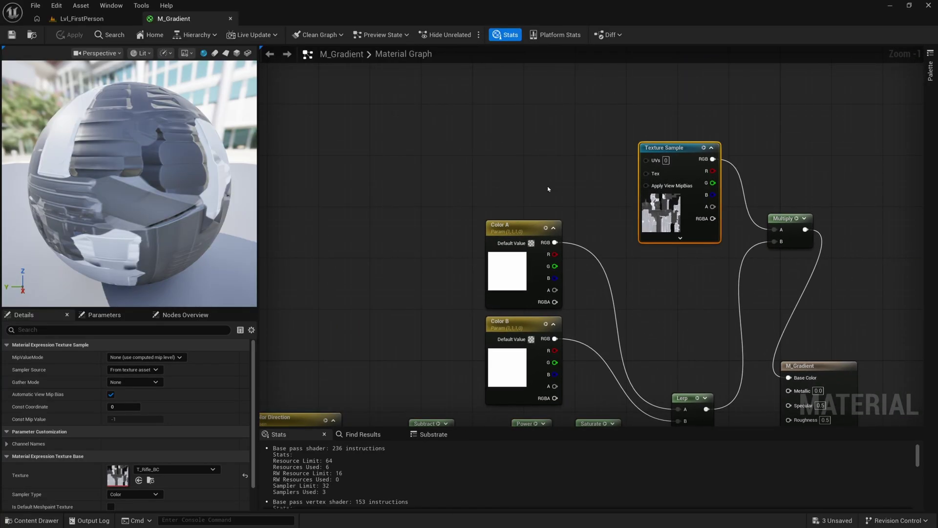
right_drag(548, 189, 499, 78)
click(635, 322)
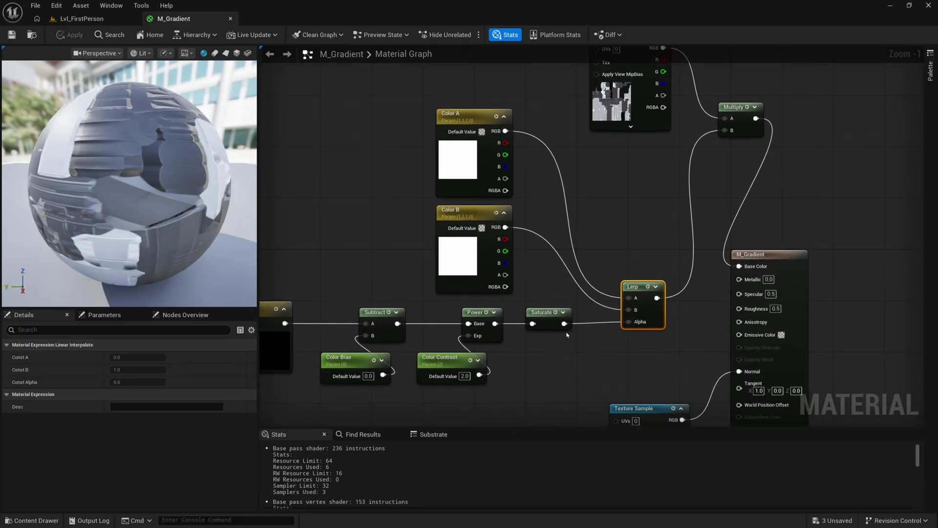
click(623, 211)
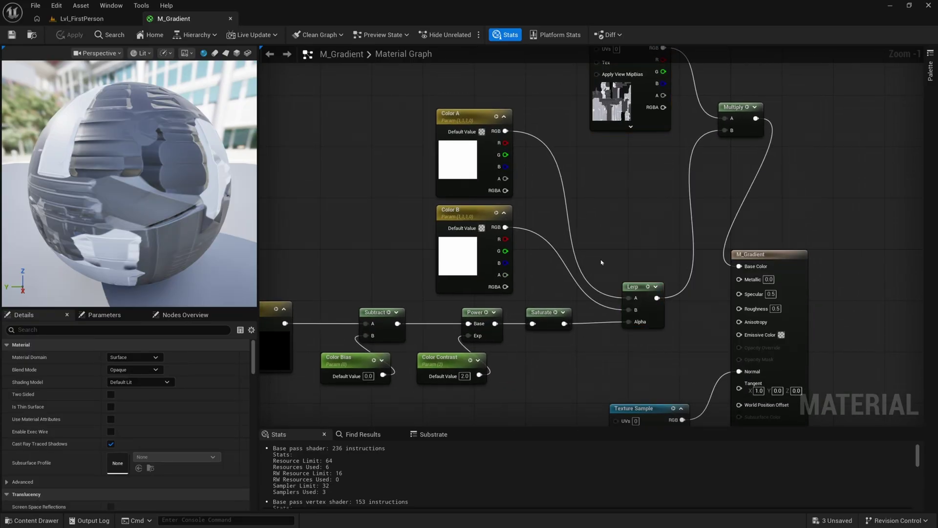
click(81, 18)
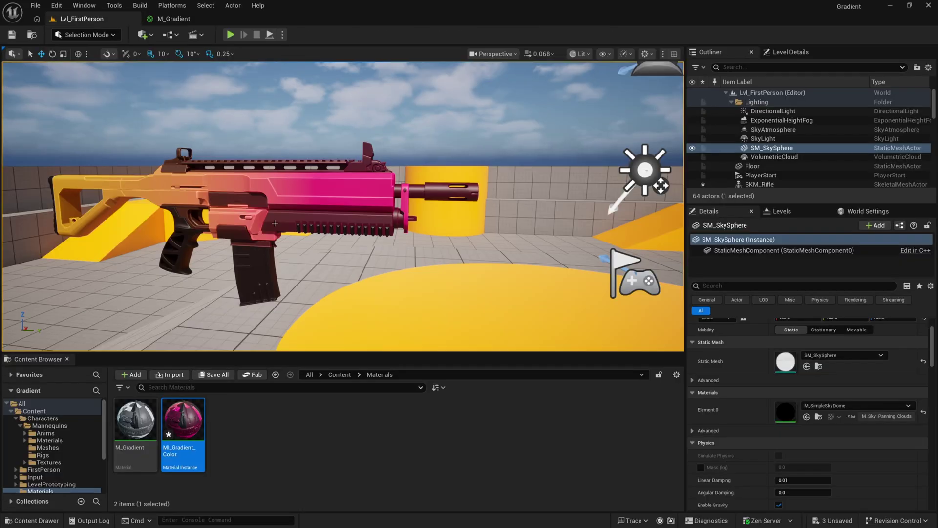
drag(340, 229, 212, 206)
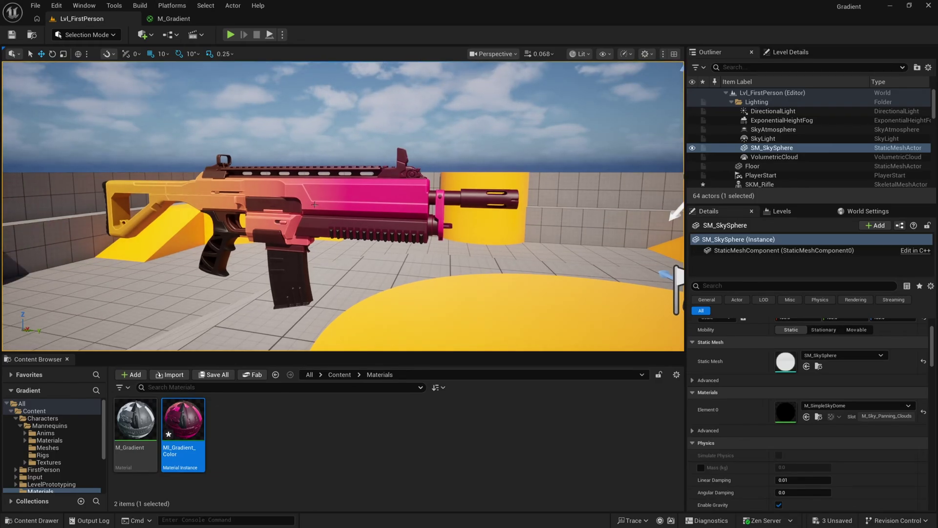
Reopen M_Gradient and move all the base color gradient nodes farther away from the main material node
mouse_move(142, 422)
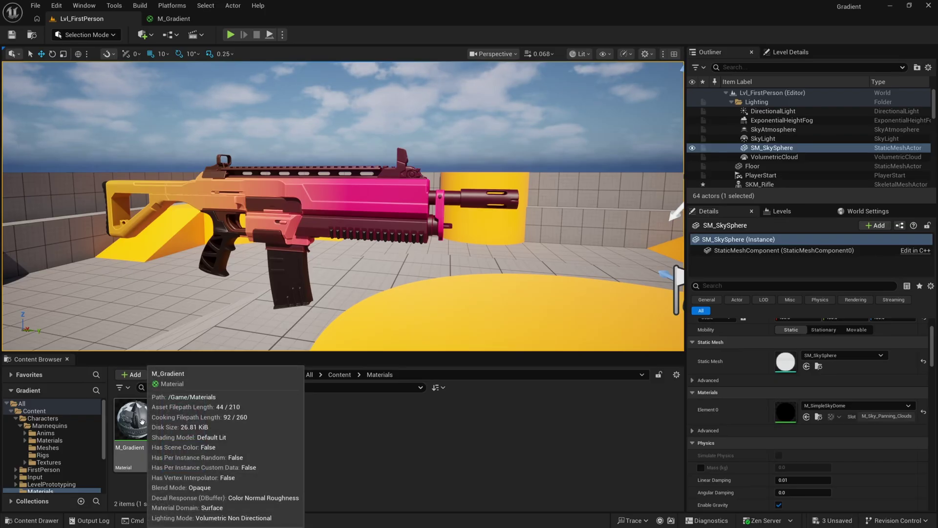
double_click(142, 422)
scroll(609, 275, down, 1)
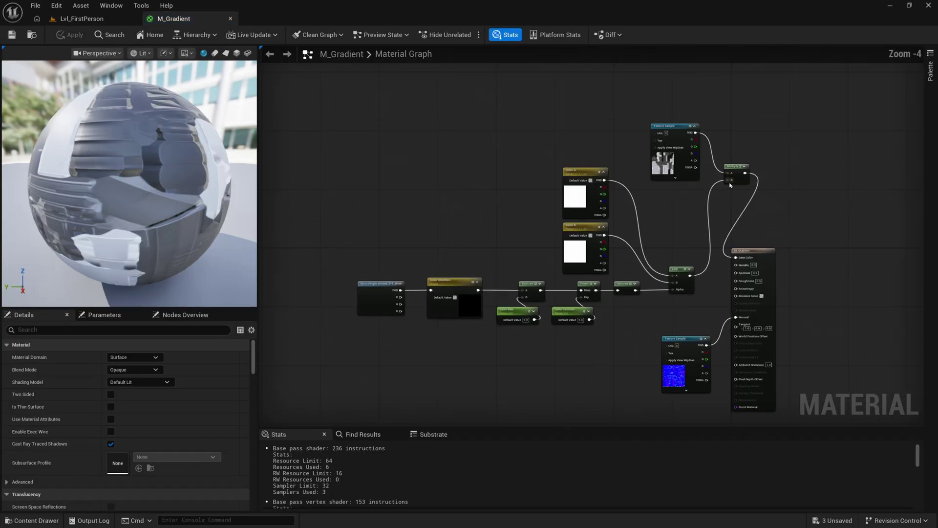
drag(732, 180, 724, 179)
click(692, 144)
drag(725, 140, 394, 317)
drag(653, 291, 534, 302)
right_drag(534, 323, 590, 272)
right_drag(476, 294, 501, 292)
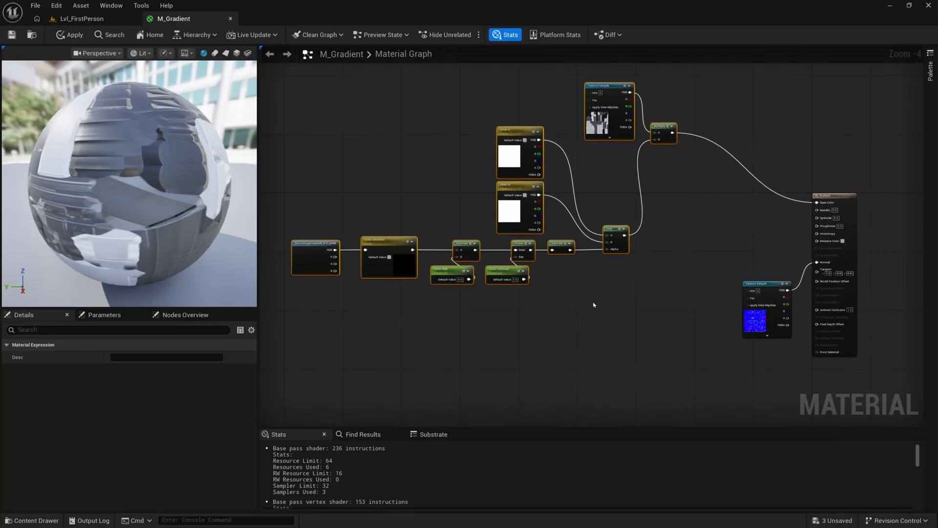
click(594, 306)
Duplicate the mask chain from BoundingBoxBased_0-1_UVW to Saturate, without the Lerp, and place the copy below the original
right_drag(594, 308, 578, 275)
right_drag(477, 301, 540, 287)
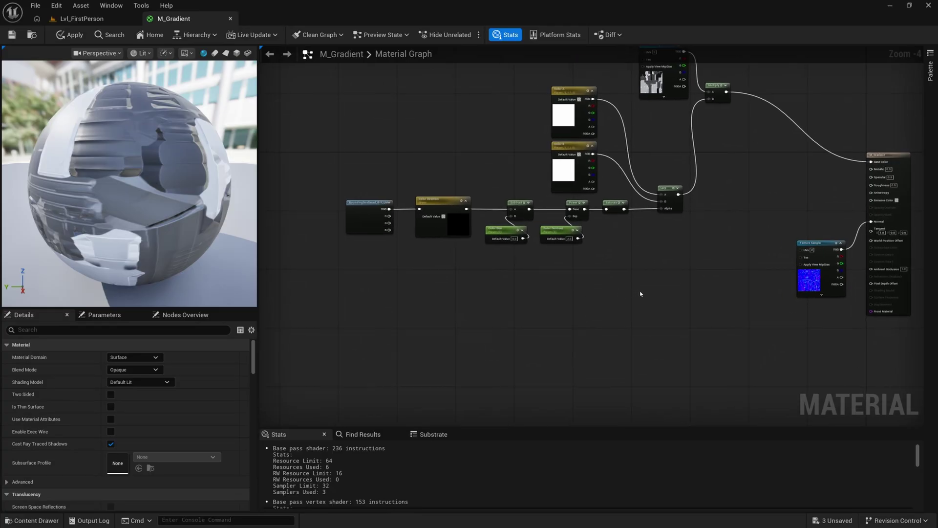
drag(626, 298, 350, 207)
right_drag(459, 296, 465, 257)
key(ctrl+v)
right_drag(397, 306, 455, 294)
drag(412, 309, 500, 334)
click(500, 333)
scroll(496, 329, up, 2)
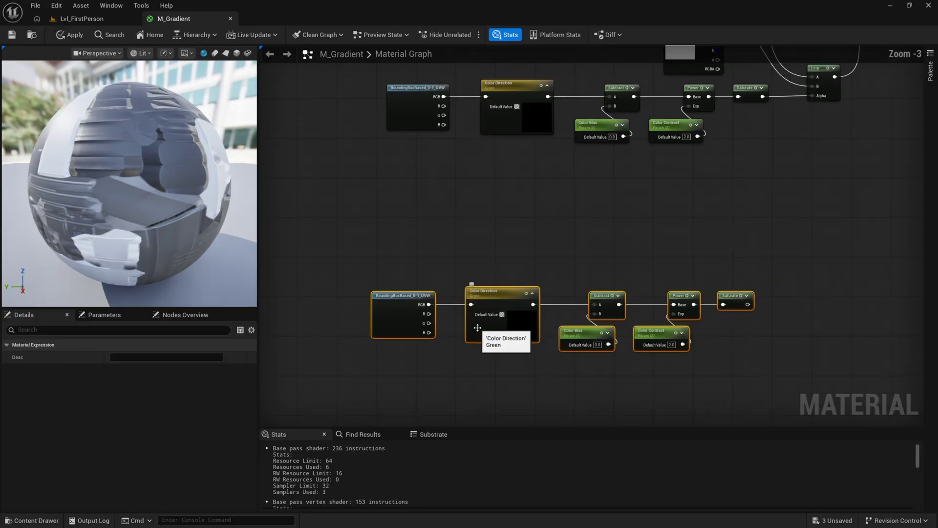
Rename the copied Color Direction parameter as Emissive Direction
drag(447, 296, 450, 296)
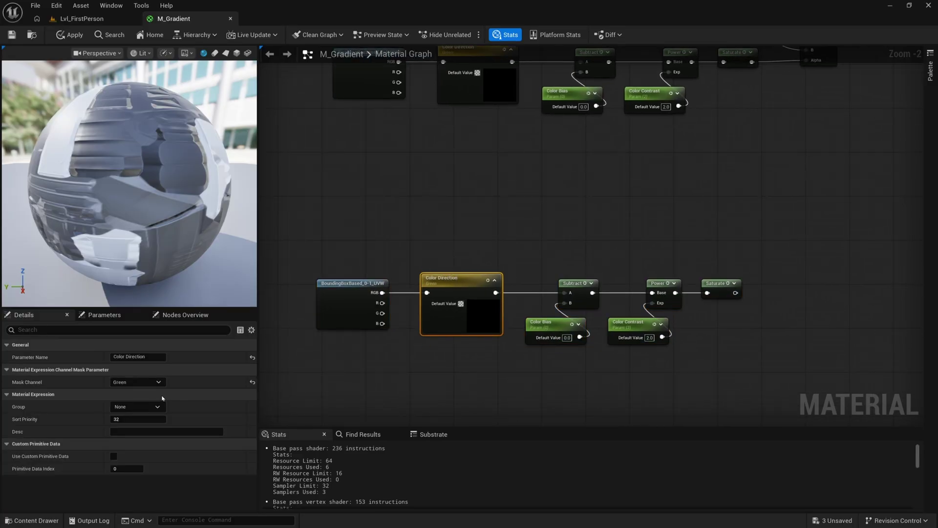
click(123, 356)
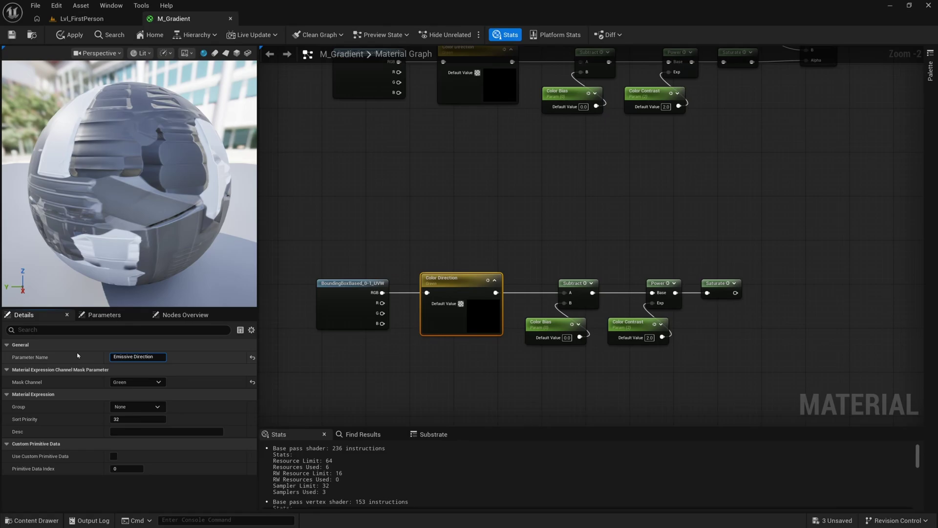
key(Return)
Rename the copied Color Bias and Color Contrast parameters as Emissive Bias and Emissive Contrast
click(547, 328)
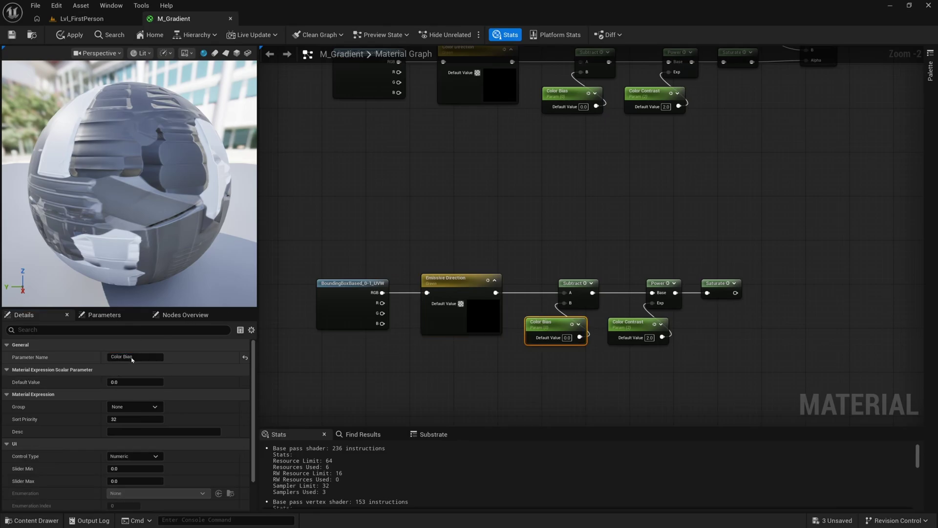
drag(122, 356, 78, 358)
text(Emissive)
key(Return)
click(630, 323)
drag(123, 357, 79, 355)
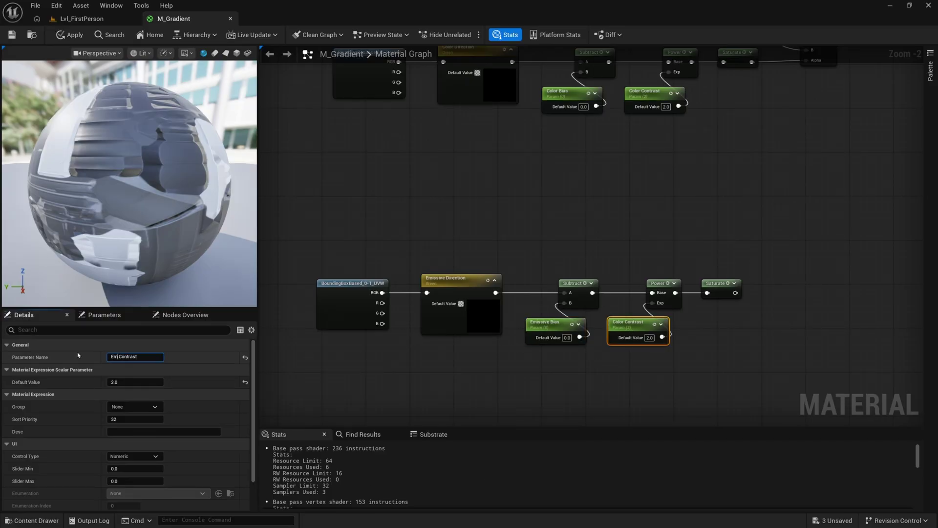
text(Emissive)
key(Return)
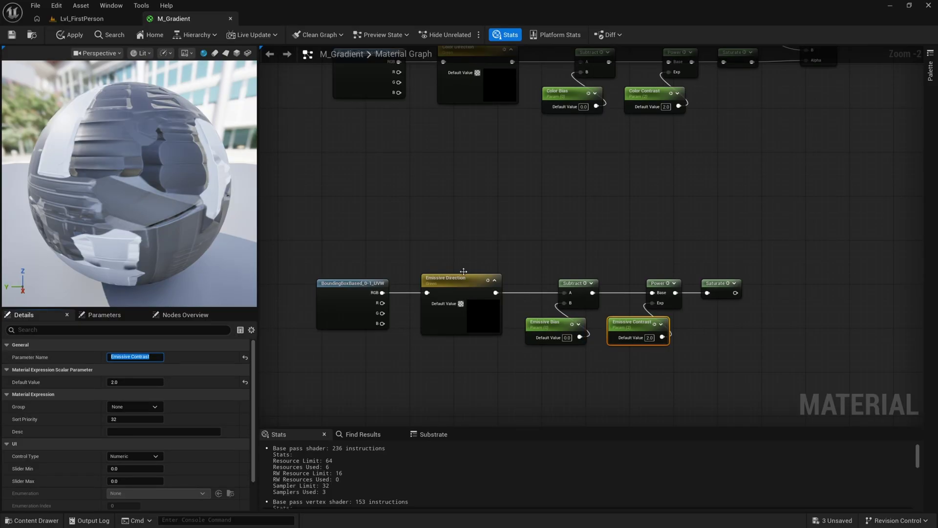
Add a Multiply node after the copied Saturate and connect the Saturate output to its A input
right_drag(674, 230, 565, 228)
click(645, 258)
drag(584, 264, 648, 264)
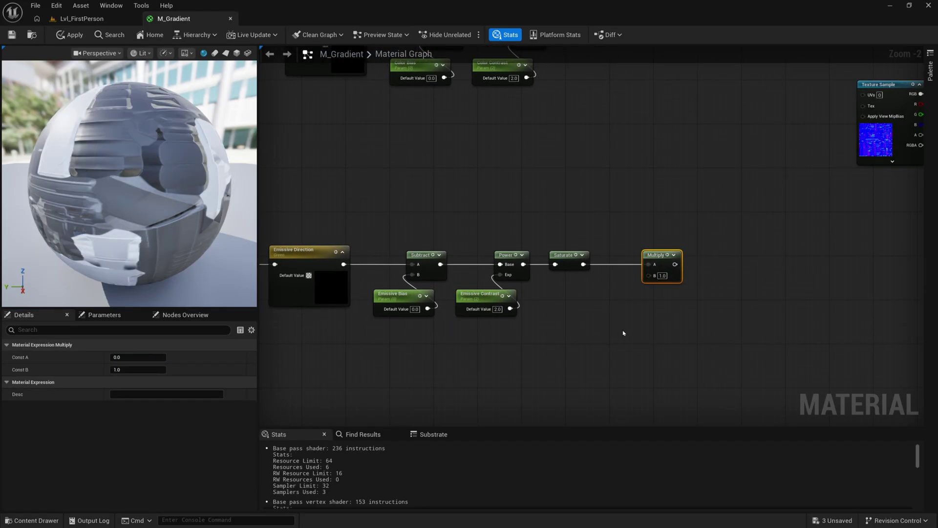
Add a vector parameter named Emissive below the copied Saturate node
click(615, 319)
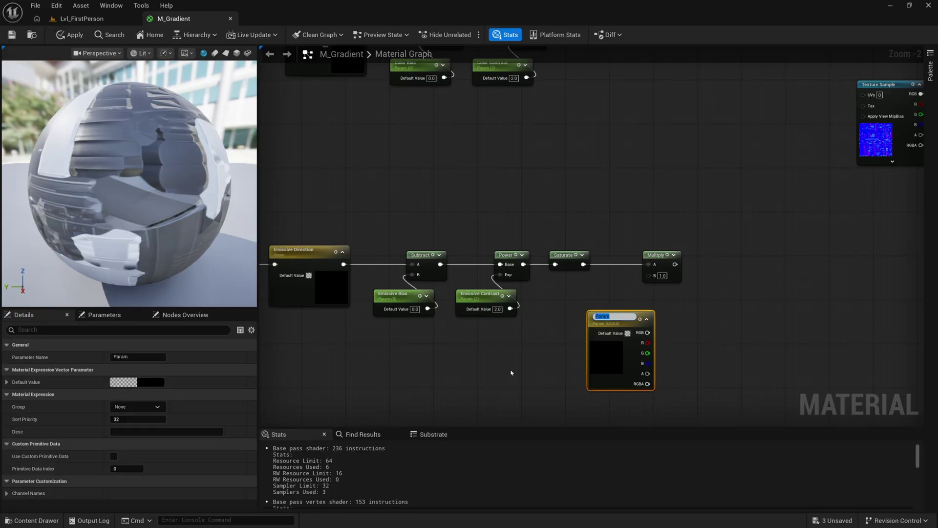
text(Emissive)
key(Return)
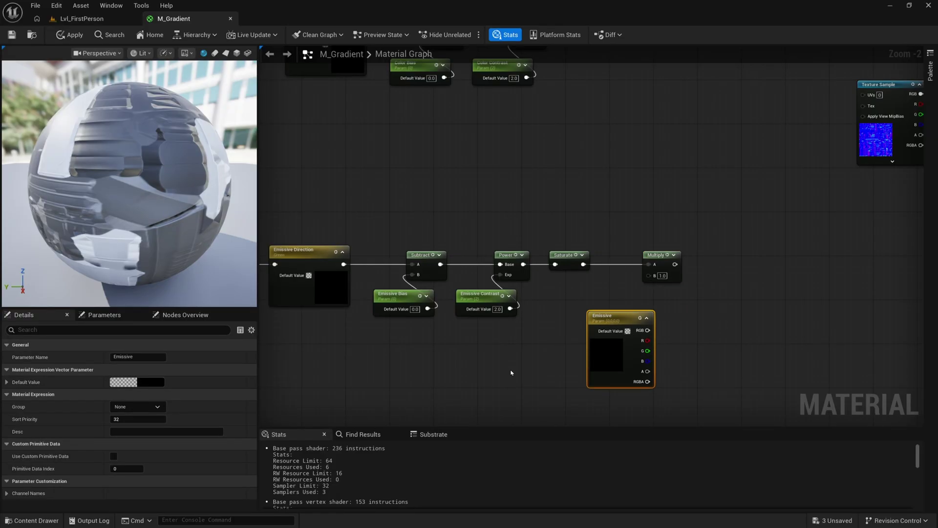
Set the Emissive parameter's default color to white and connect its RGB output to the new Multiply's B input
drag(590, 360, 557, 348)
double_click(583, 341)
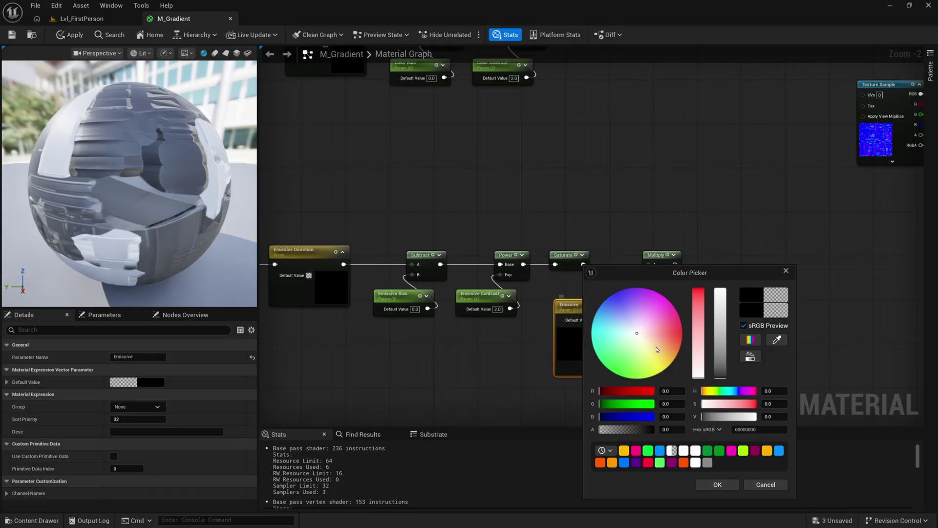
drag(724, 324, 721, 290)
click(718, 484)
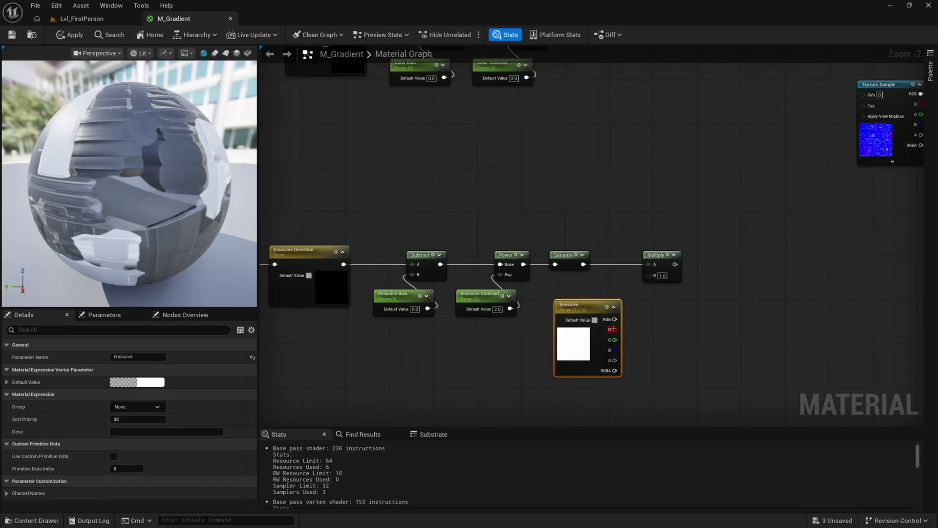
drag(614, 319, 656, 279)
drag(588, 352, 587, 341)
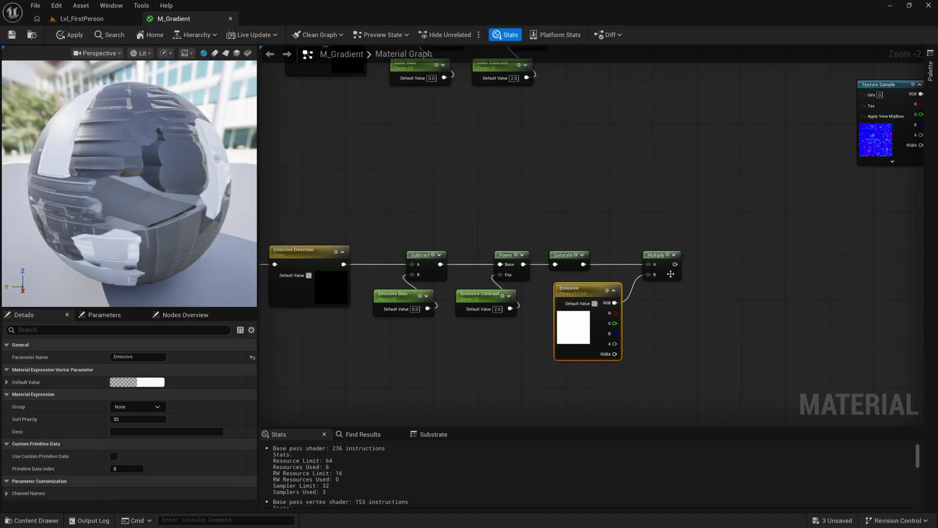
Connect the emissive Multiply output to the material's Emissive Color input, apply the material, and view the rifle in the level
click(671, 274)
right_drag(700, 277, 543, 281)
scroll(676, 261, down, 1)
drag(544, 278, 819, 88)
right_drag(492, 204, 533, 207)
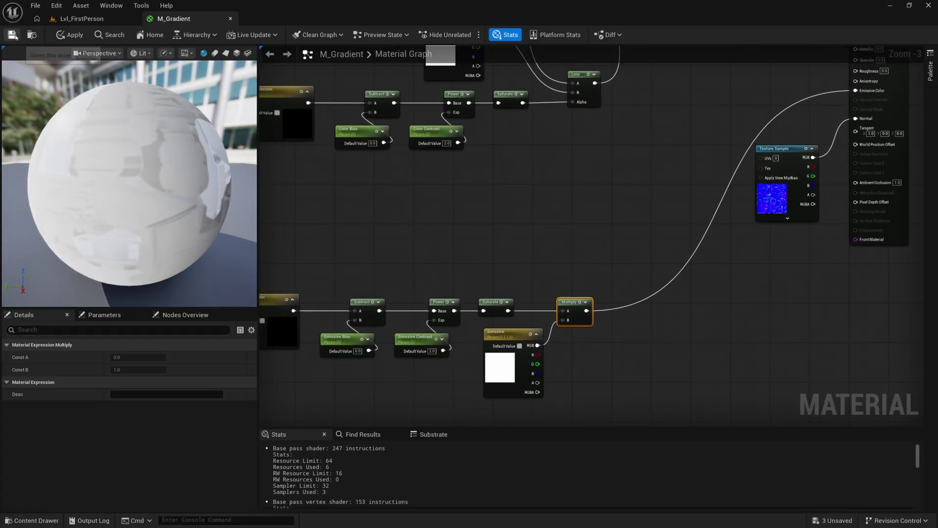
click(71, 34)
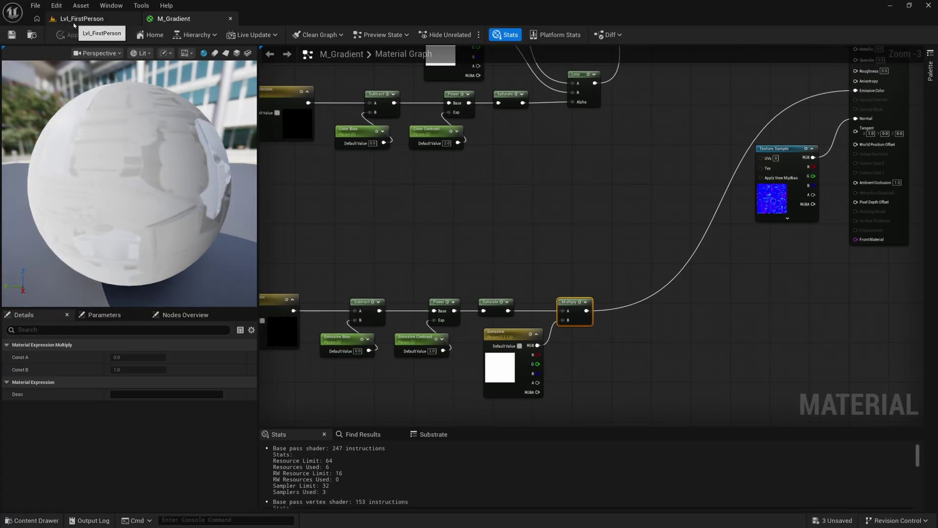
click(77, 19)
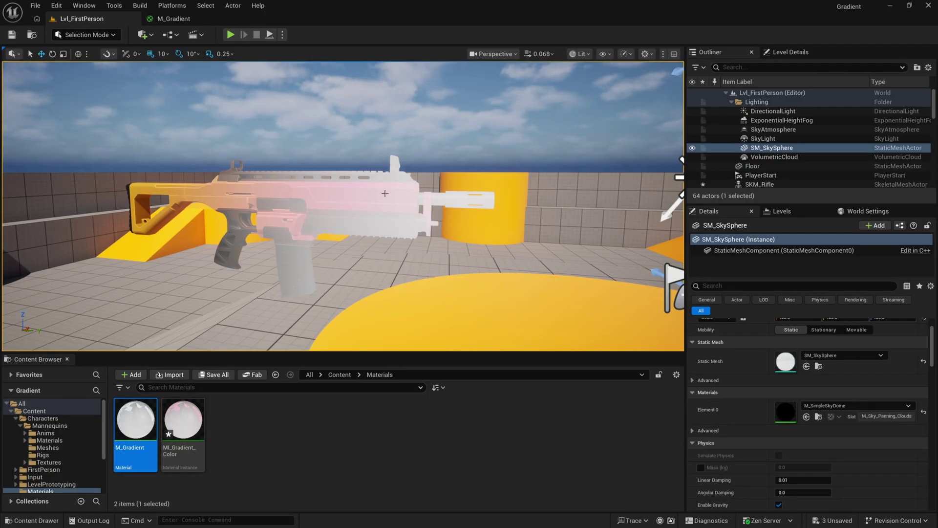
Set the default values of Emissive Bias to 0.3 and Emissive Contrast to 8 in M_Gradient, and check the rifle in the level
double_click(135, 419)
right_drag(348, 367, 436, 342)
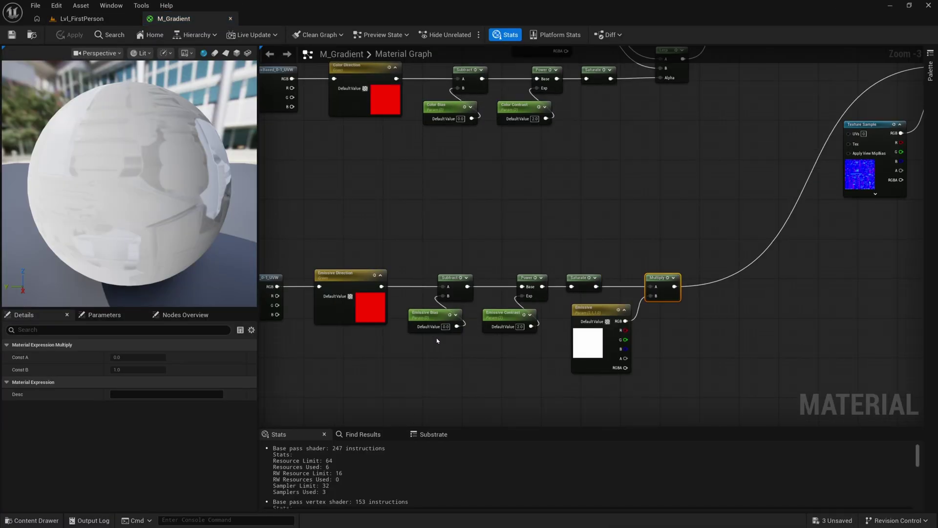
scroll(424, 338, up, 1)
click(445, 325)
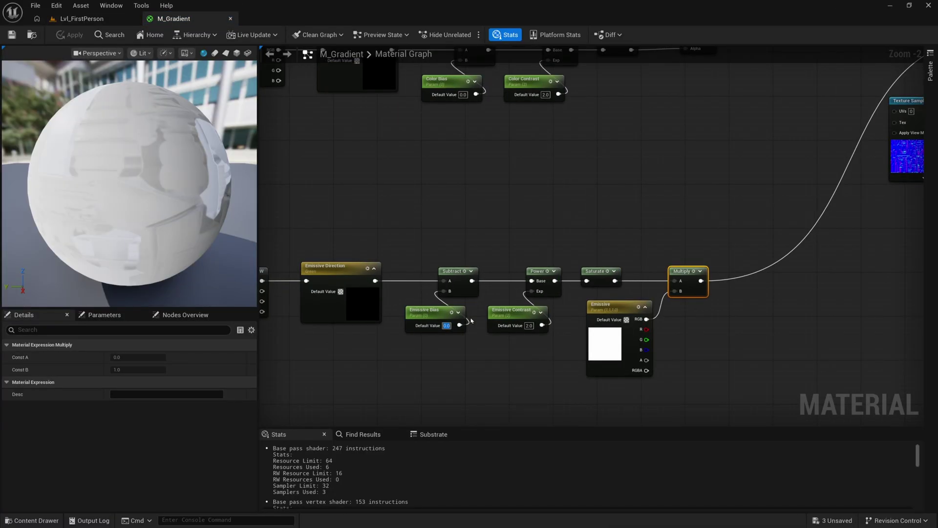
text(0.3)
key(Return)
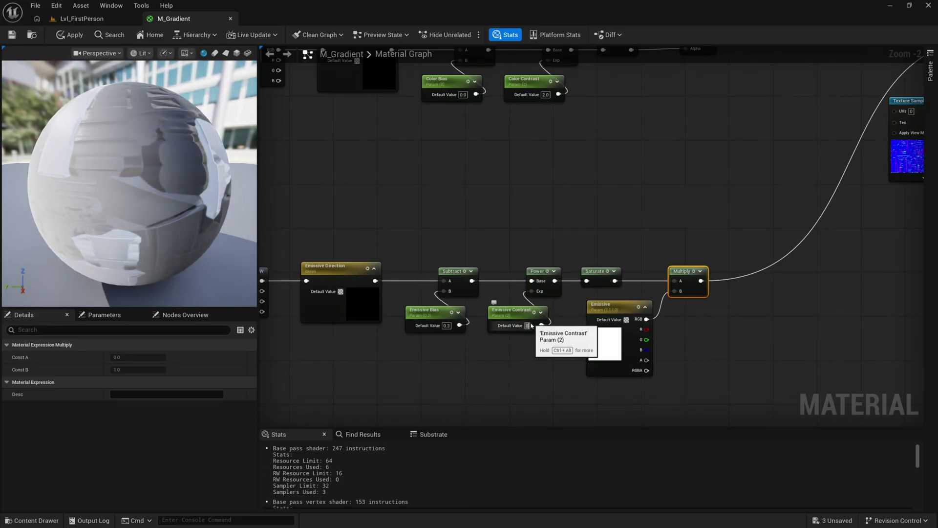
click(529, 325)
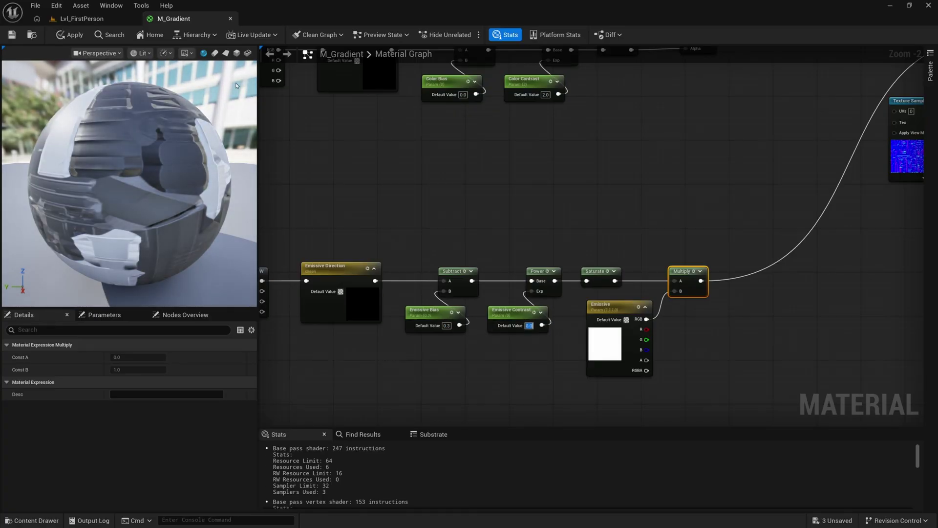
click(84, 22)
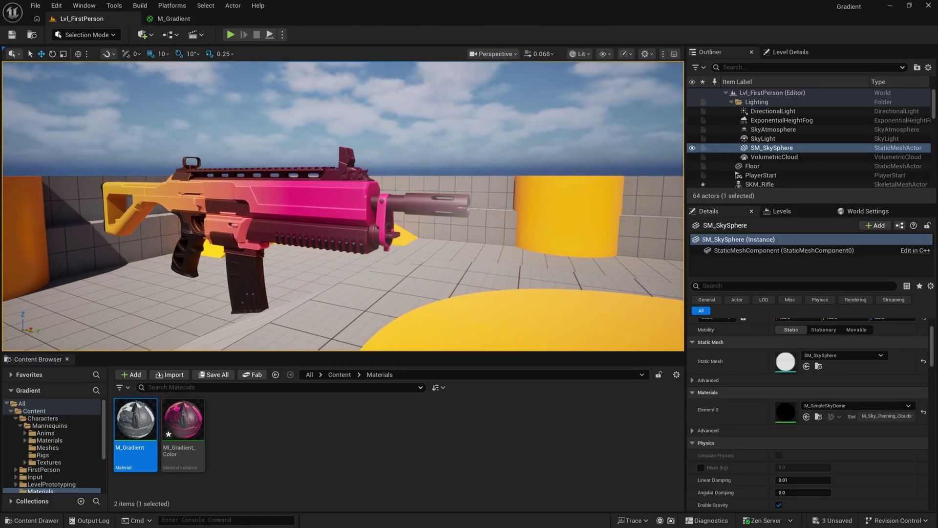
mouse_move(429, 190)
right_down()
mouse_move(497, 192)
mouse_move(415, 180)
right_up()
Return to the M_Gradient graph and disconnect the emissive Multiply output from the Emissive Color input
click(173, 18)
scroll(586, 254, down, 1)
right_drag(586, 254, 621, 230)
scroll(627, 238, down, 1)
click(590, 219)
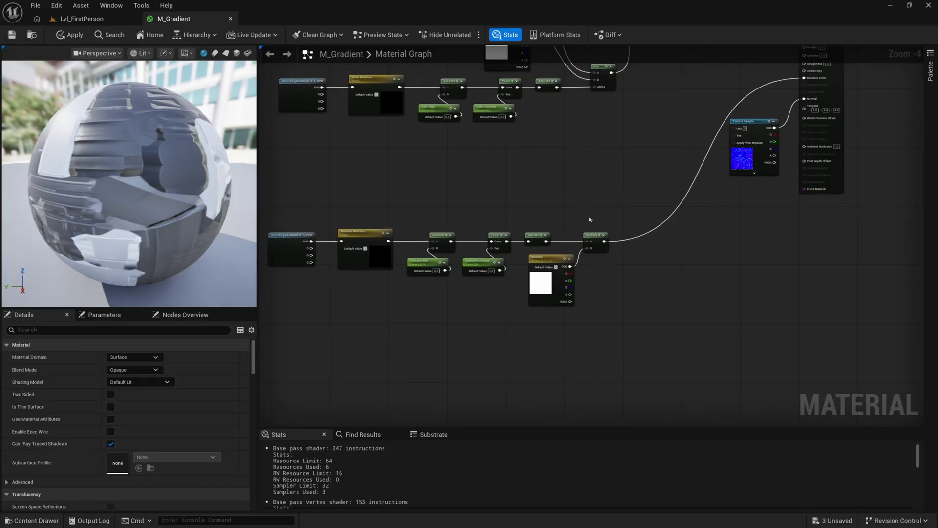
alt+click(605, 242)
scroll(609, 247, up, 2)
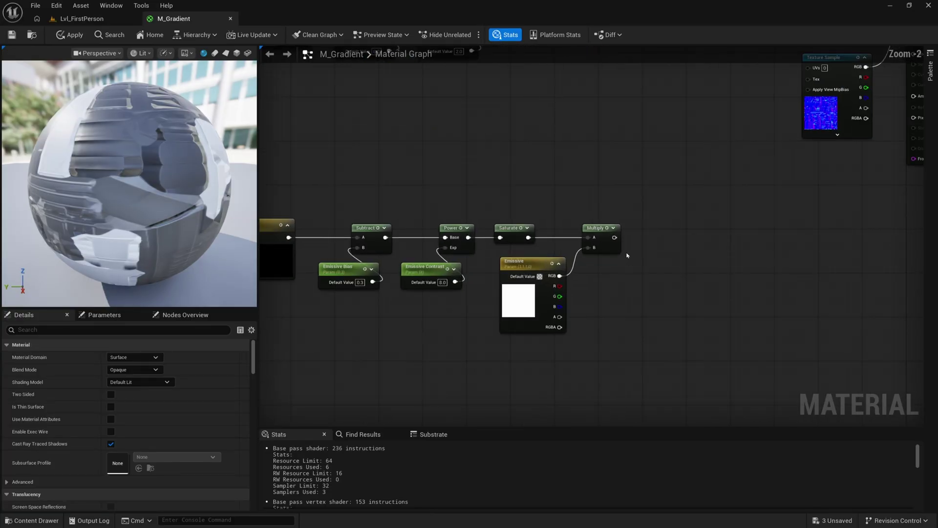
Duplicate the emissive Multiply node after the original and connect the original's output to the copy's A input
click(609, 249)
key(ctrl+c)
key(ctrl+v)
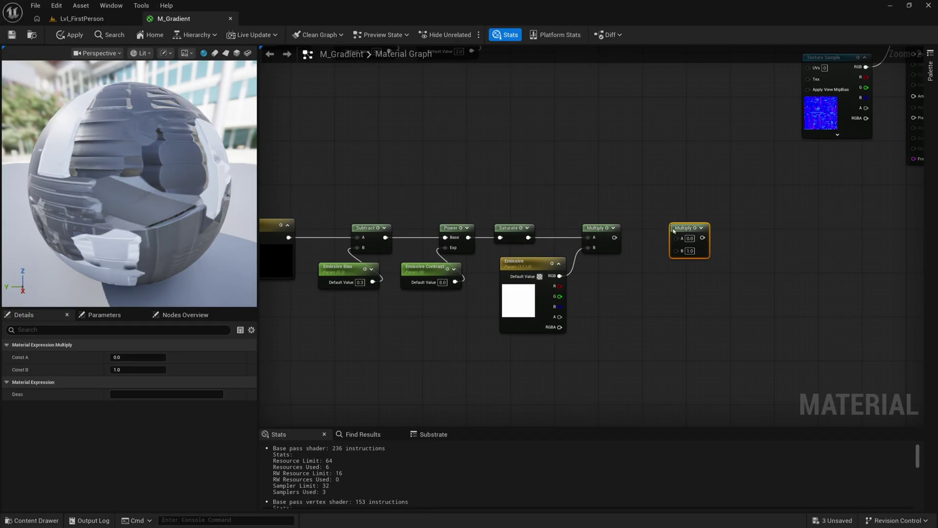
drag(615, 238, 671, 241)
right_drag(625, 271, 619, 255)
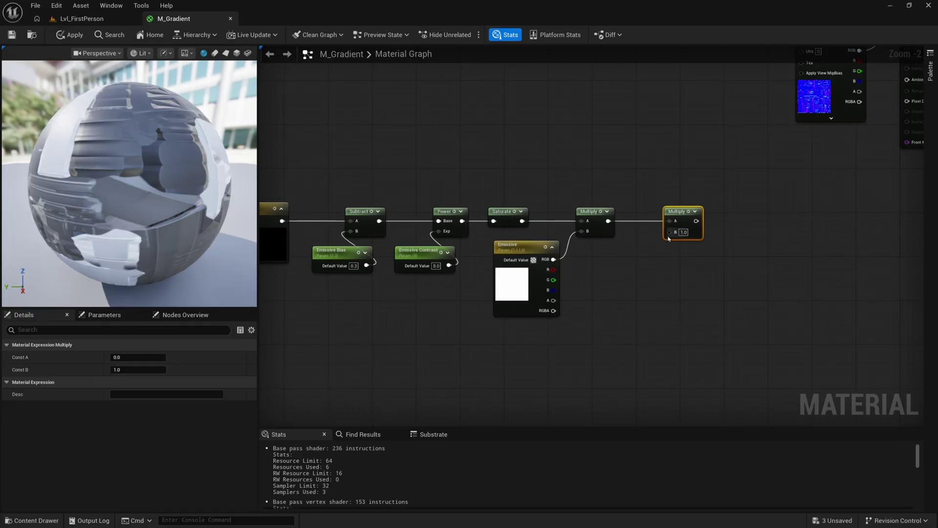
drag(669, 232, 630, 277)
click(620, 259)
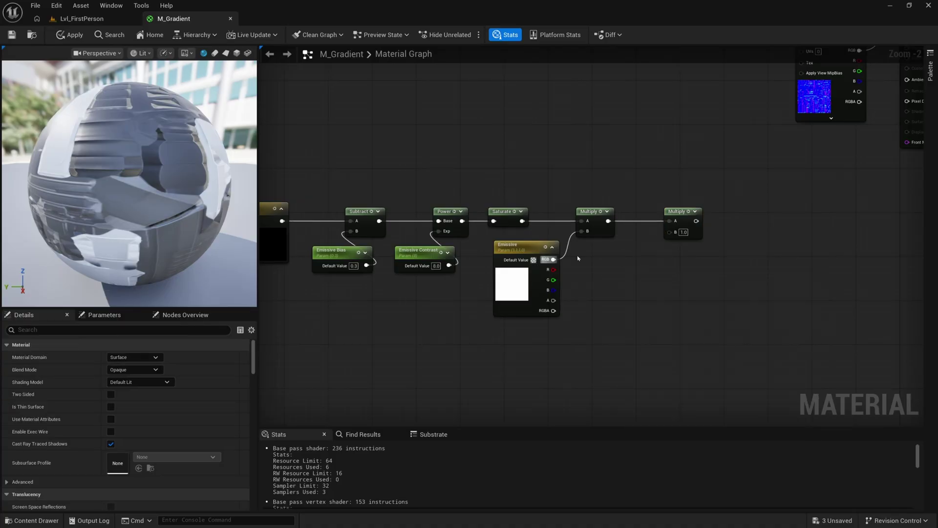
double_click(532, 284)
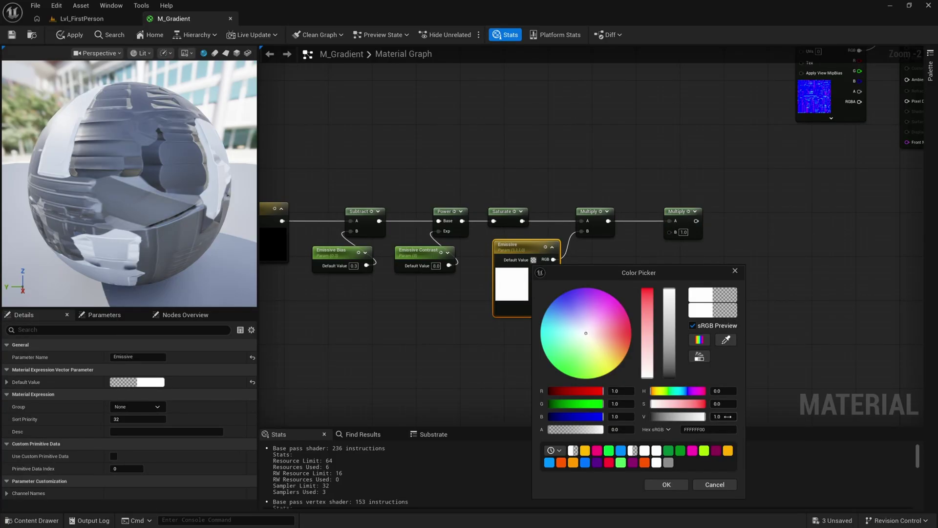
click(735, 270)
click(627, 324)
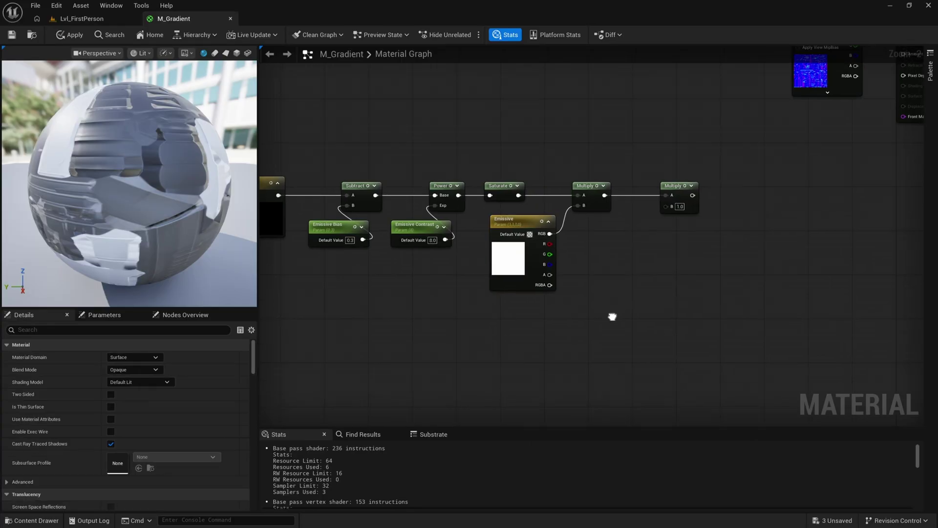
right_drag(606, 311, 605, 297)
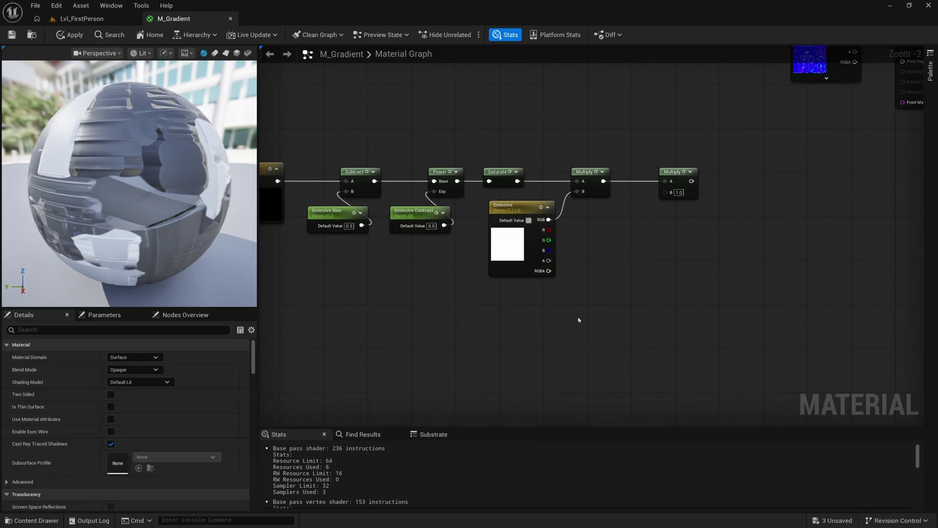
right_drag(626, 293, 621, 300)
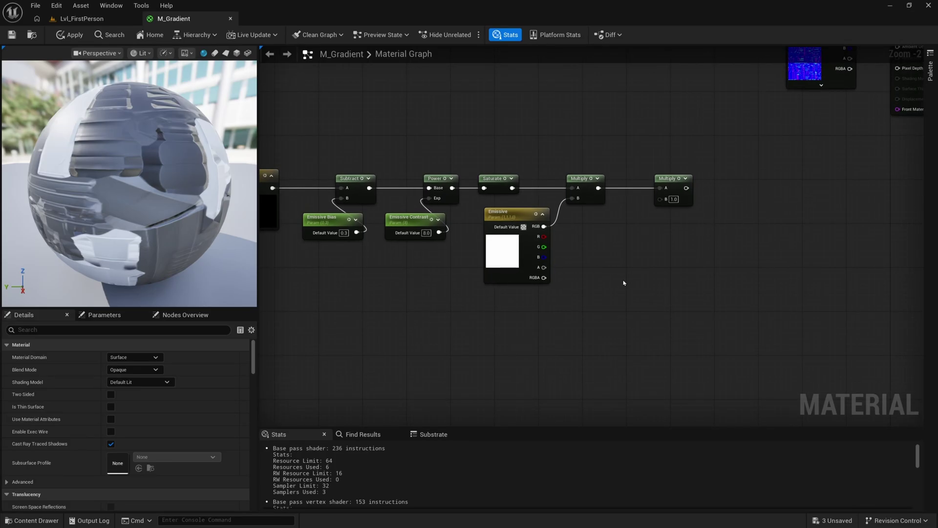
Add a Time node below the emissive chain and connect its output to the A input of a new Multiply node
right_drag(471, 314, 558, 303)
right_drag(359, 330, 393, 325)
right_click(382, 328)
text(time)
key(Return)
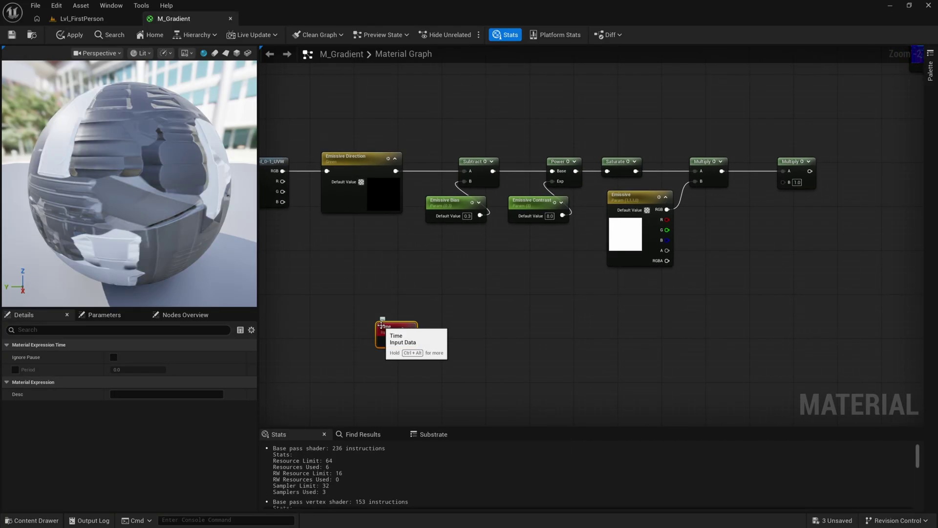
drag(381, 325, 433, 325)
text(multipl)
key(Return)
Add a scalar parameter named Emissive Speed below the Time node and connect it to the new Multiply's B input
click(328, 373)
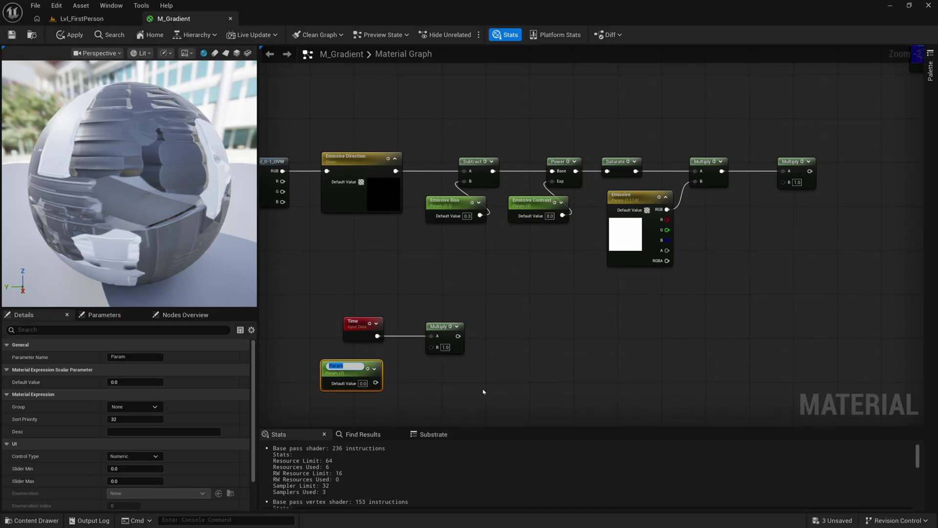
text(Emissive Speed)
key(Return)
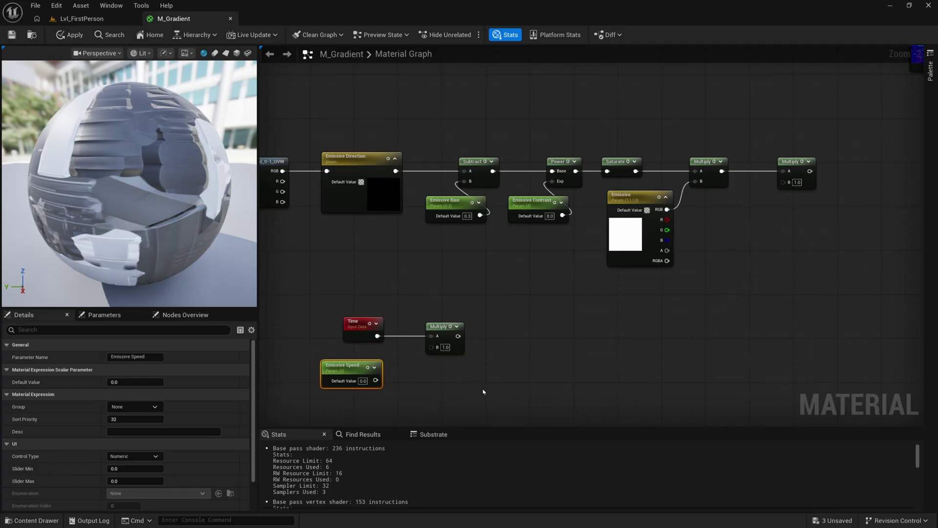
click(363, 381)
text(0.2)
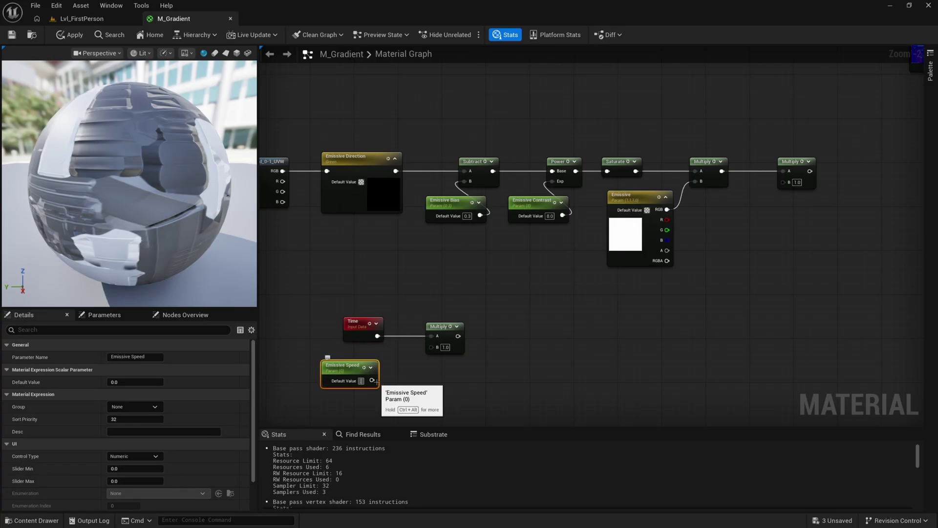
key(Return)
drag(376, 381, 431, 346)
drag(349, 373, 355, 362)
click(443, 346)
Add a Sine node fed by the Time and Emissive Speed Multiply output and align it with the chain
right_drag(471, 330, 460, 328)
drag(435, 333, 478, 331)
text(sine)
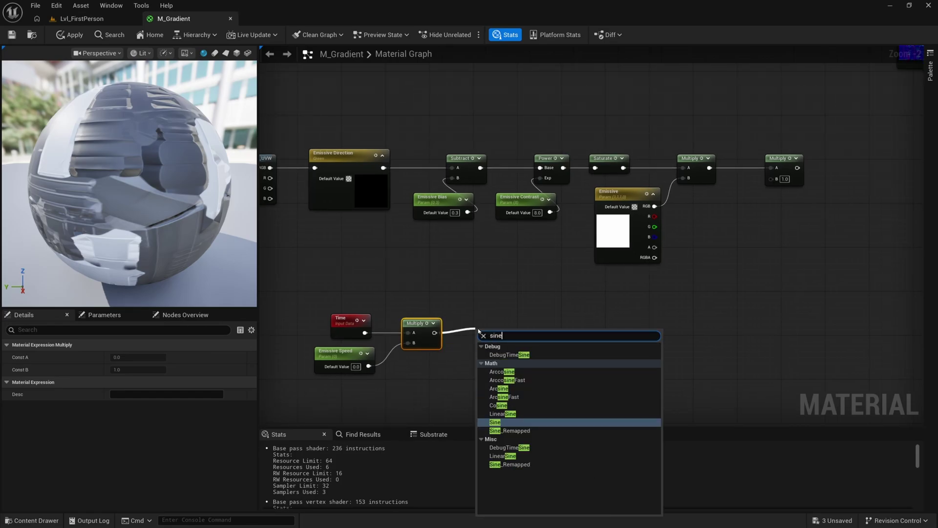
key(Return)
drag(477, 324, 466, 325)
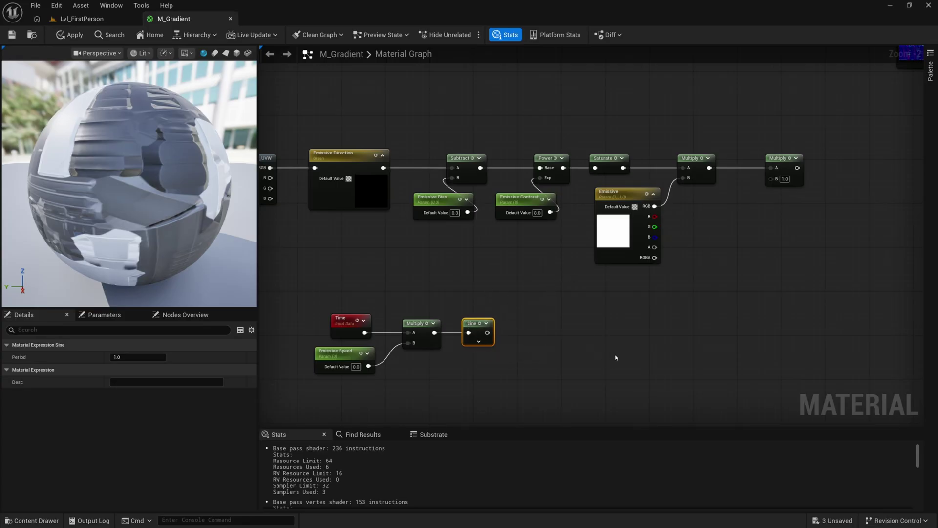
Add a ConstantBiasScale node fed by the Sine output and align it with the Sine node
right_drag(577, 331, 546, 322)
drag(456, 323, 488, 323)
text(cons)
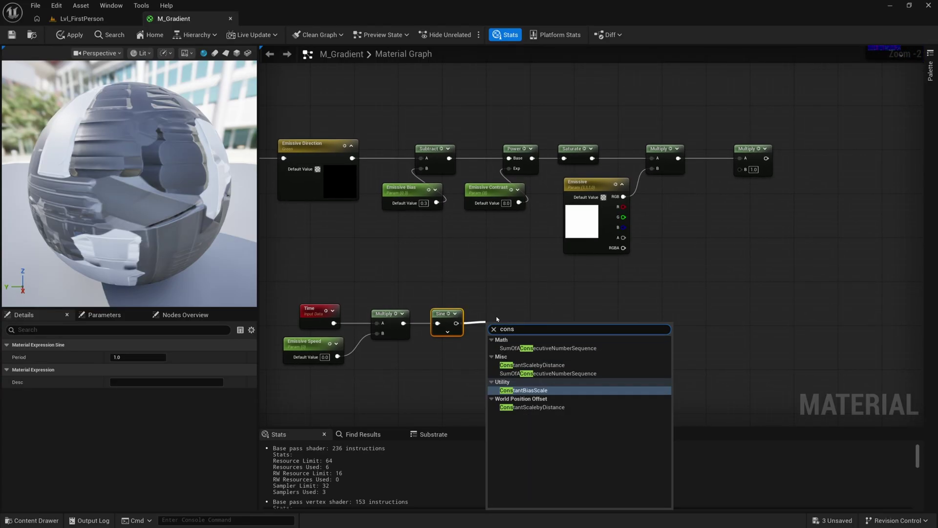
click(524, 390)
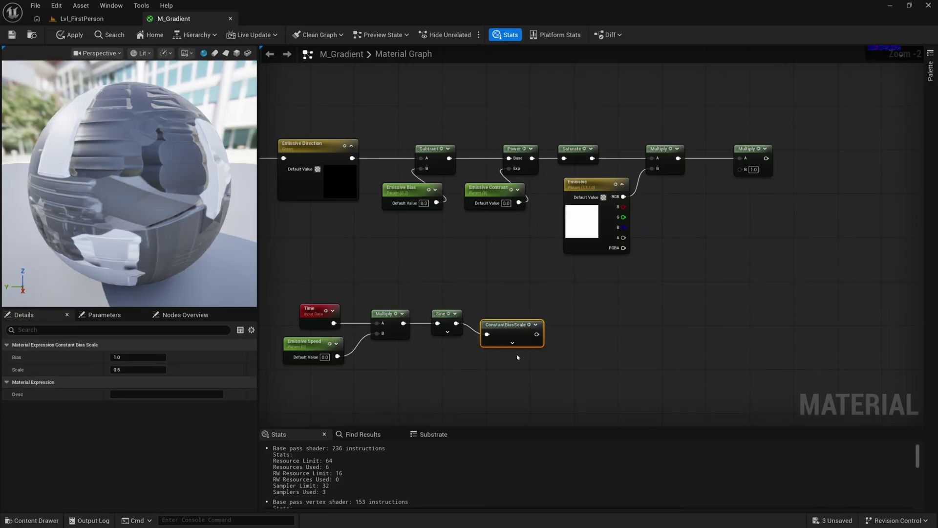
drag(435, 347, 435, 347)
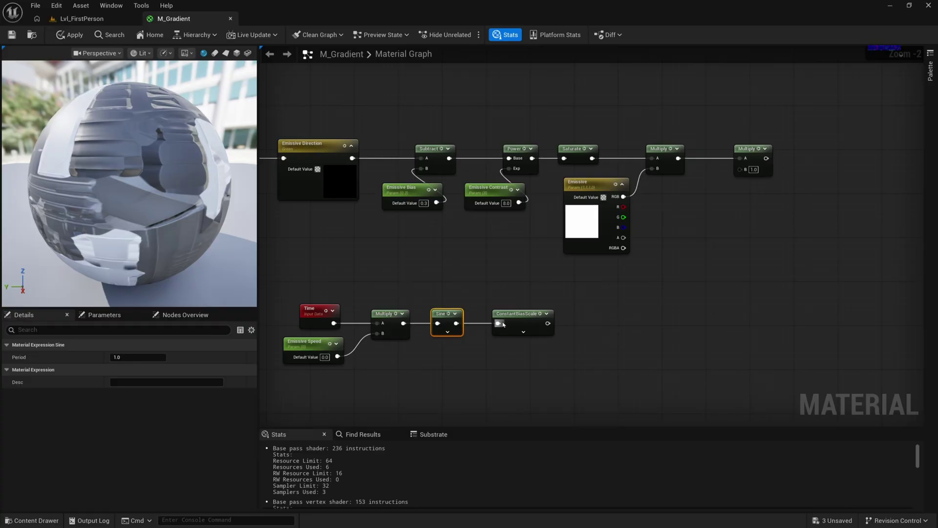
mouse_move(509, 315)
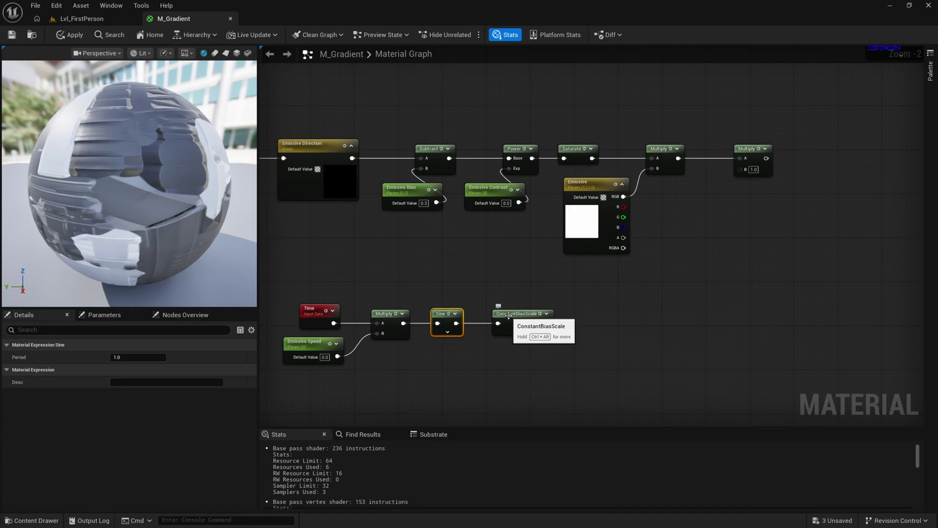
click(508, 316)
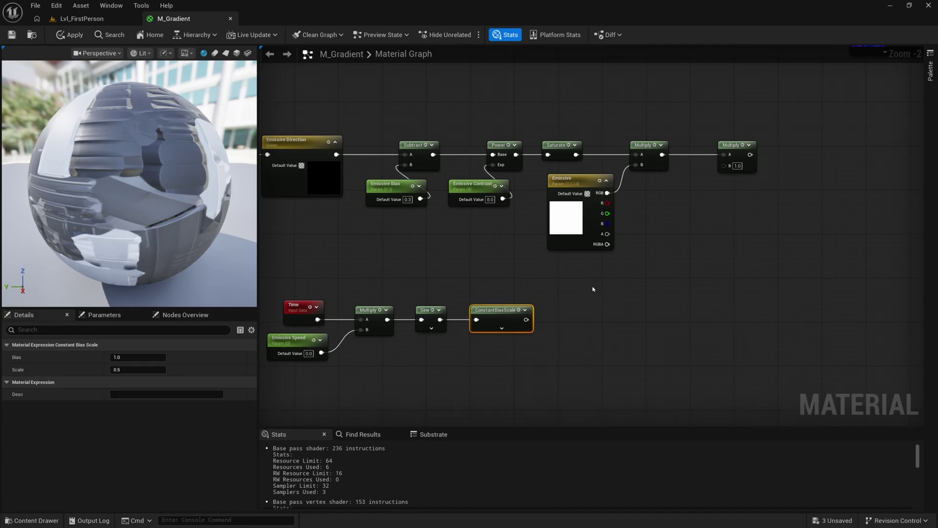
Add a Lerp node, connect the ConstantBiasScale output to its Alpha input, and move the Time chain below it
click(593, 290)
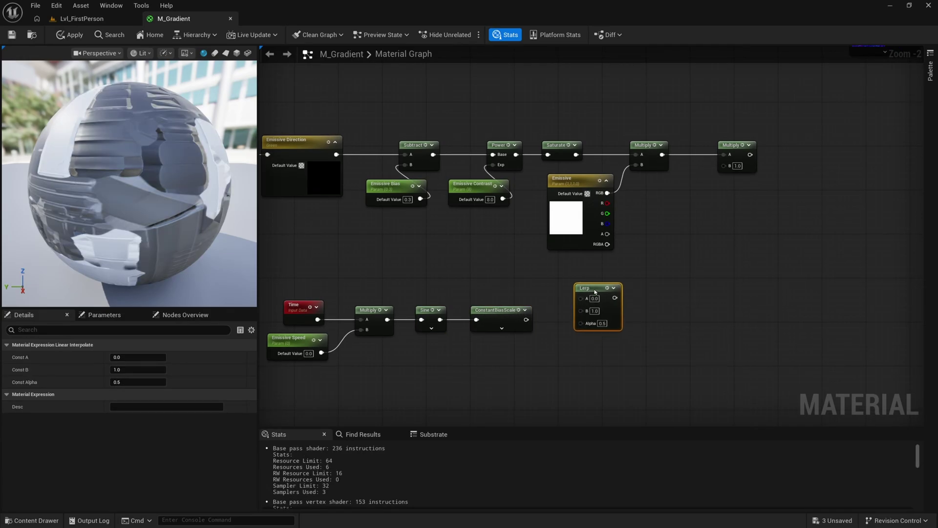
drag(526, 320, 581, 323)
drag(513, 283, 315, 378)
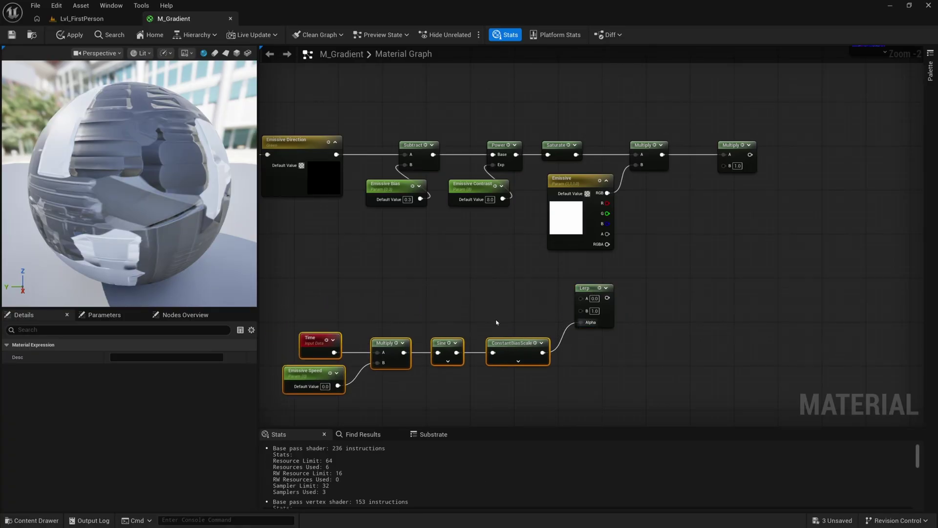
Add a scalar parameter named Emissive A with a default value of 10 and connect it to the Lerp's A input
scroll(496, 323, up, 1)
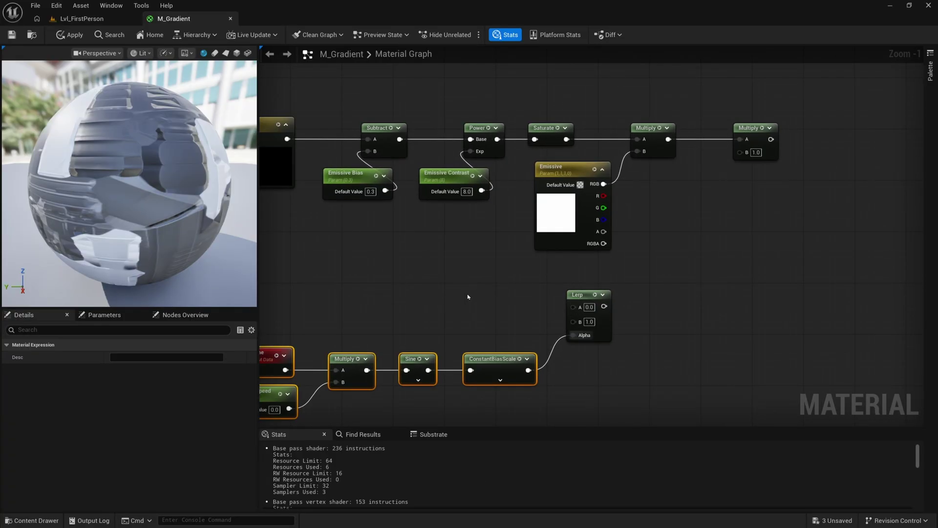
click(482, 287)
text(Emissive)
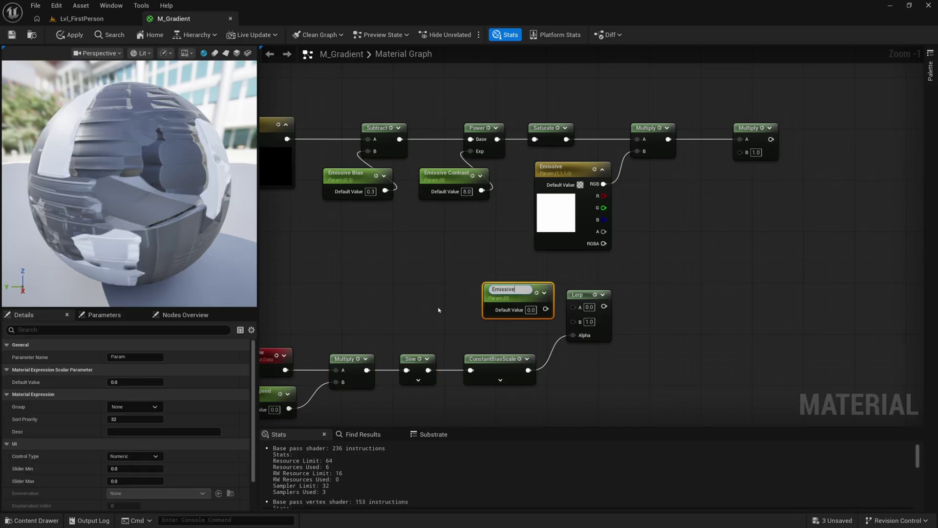
text( A)
key(Return)
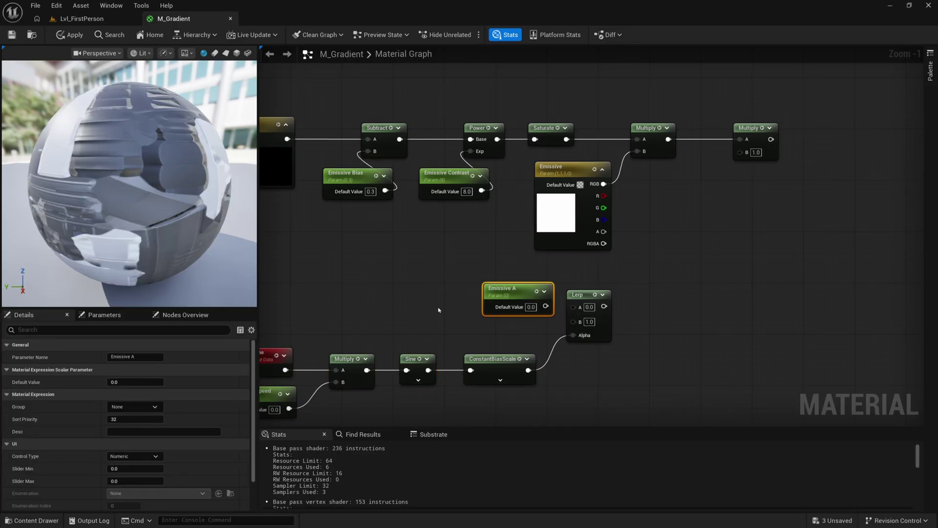
drag(546, 307, 573, 307)
click(532, 307)
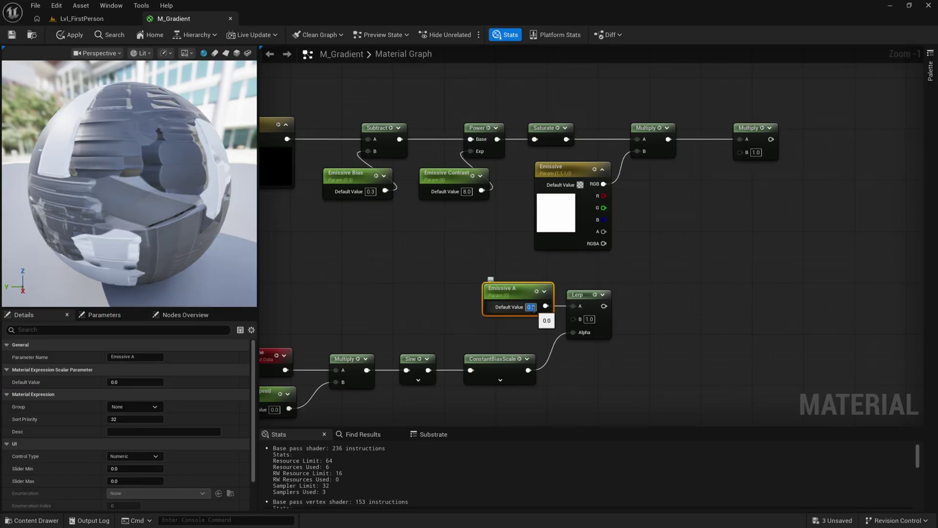
text(10)
key(Return)
Duplicate the Emissive A parameter below the original and rename the copy Emissive B
drag(509, 293, 491, 279)
key(ctrl+d)
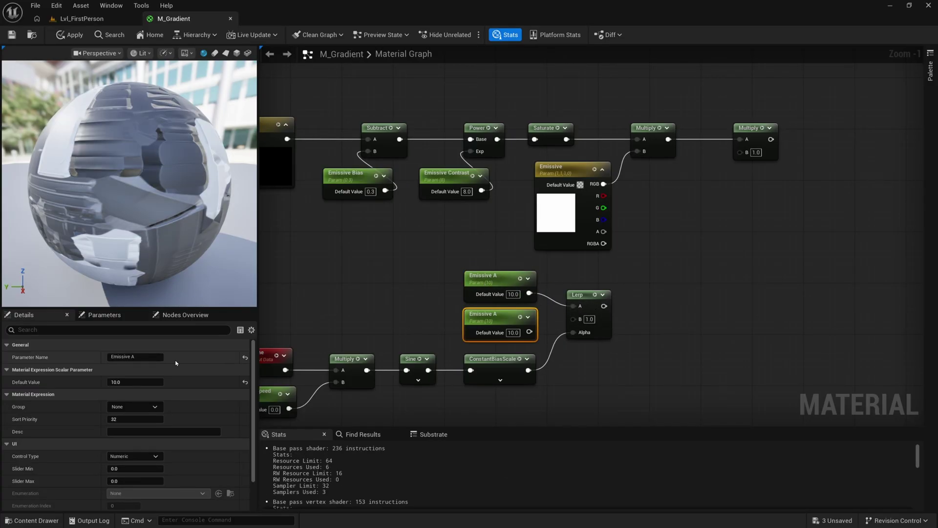
click(133, 356)
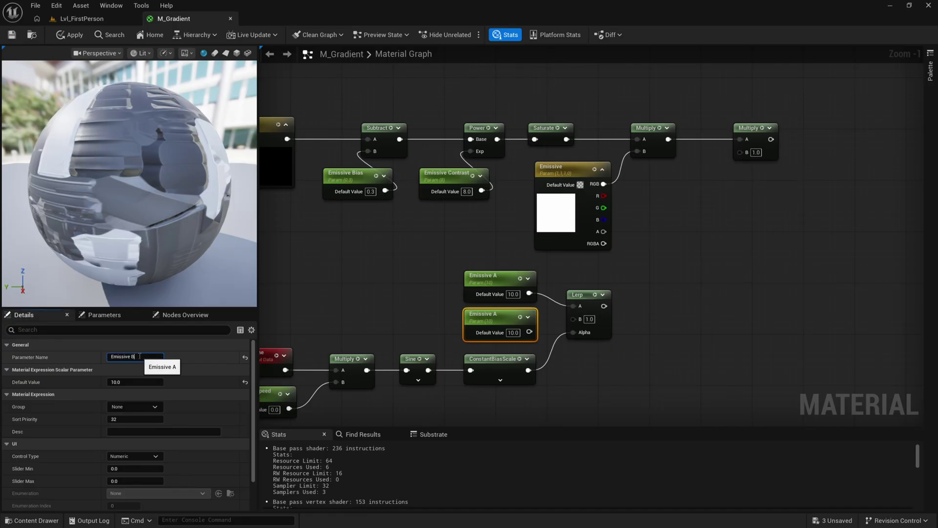
text(B)
key(Return)
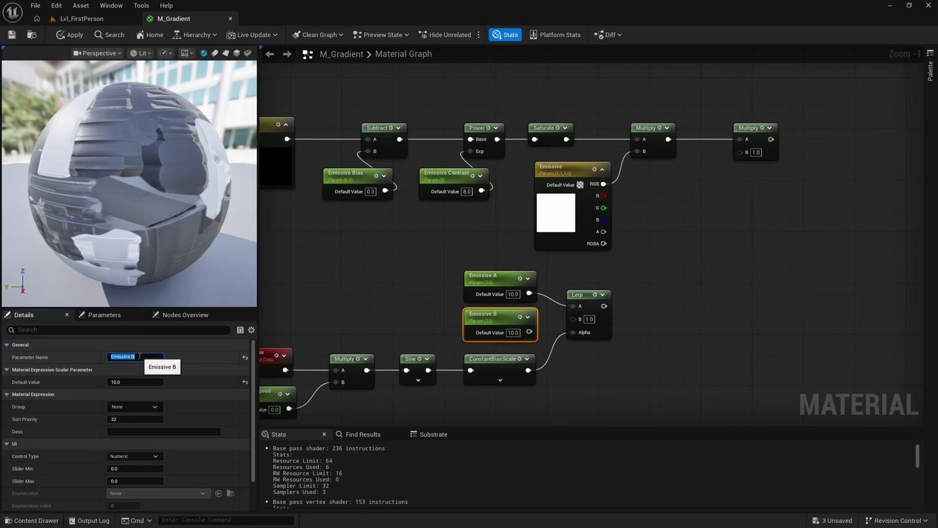
Set Emissive B's default value to 100 and connect its output to the Lerp's B input
click(513, 333)
text(100)
key(Return)
drag(532, 333, 573, 319)
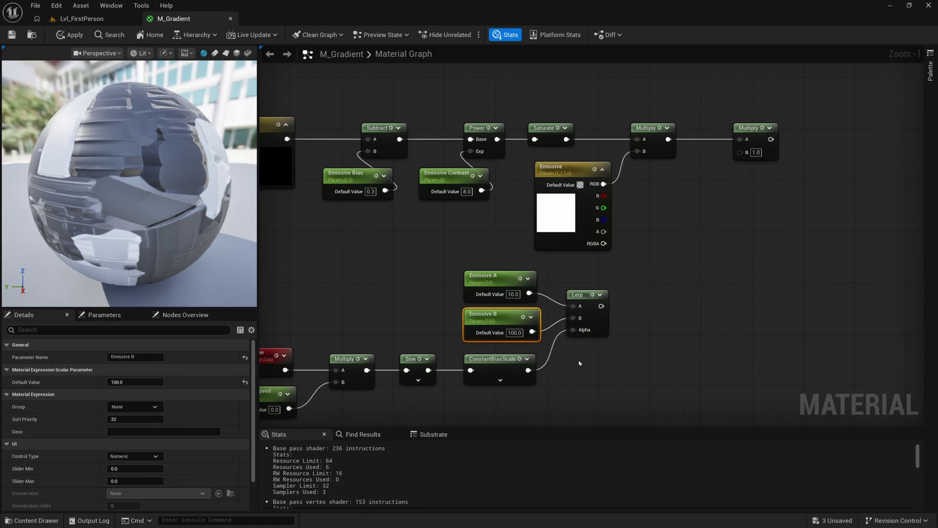
Set the Emissive B parameter's default value to 10
right_drag(597, 336, 561, 342)
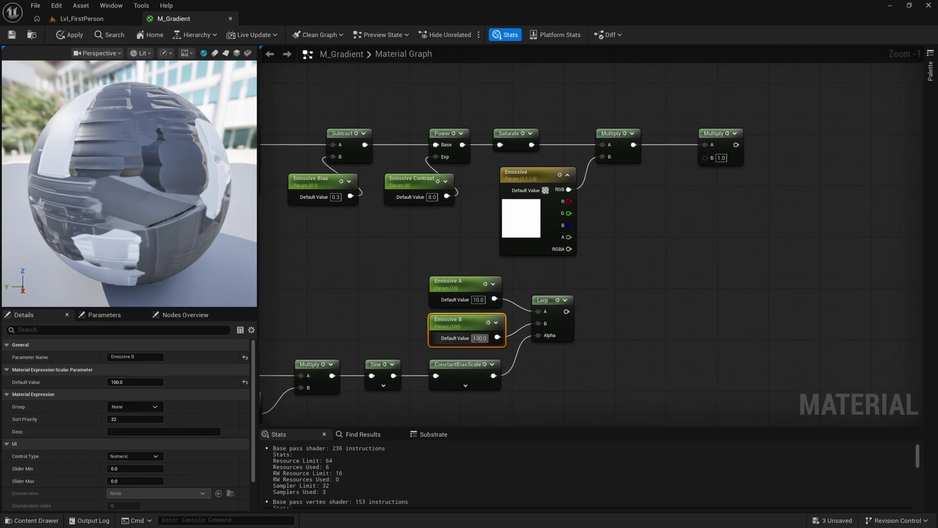
click(475, 338)
text(10)
key(Return)
click(535, 373)
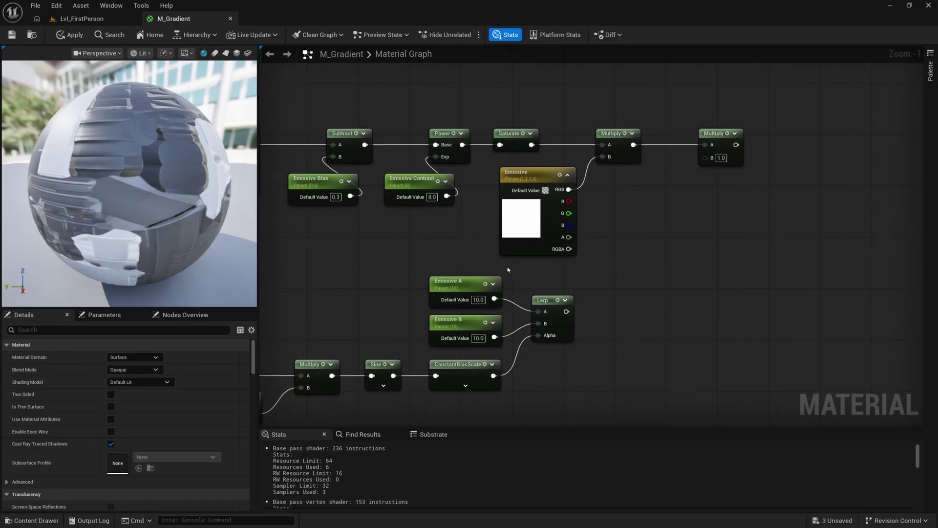
Connect the Lerp output to the B input of the last Multiply node in the emissive chain
right_drag(539, 324, 530, 325)
right_drag(443, 301, 414, 330)
drag(529, 341, 667, 188)
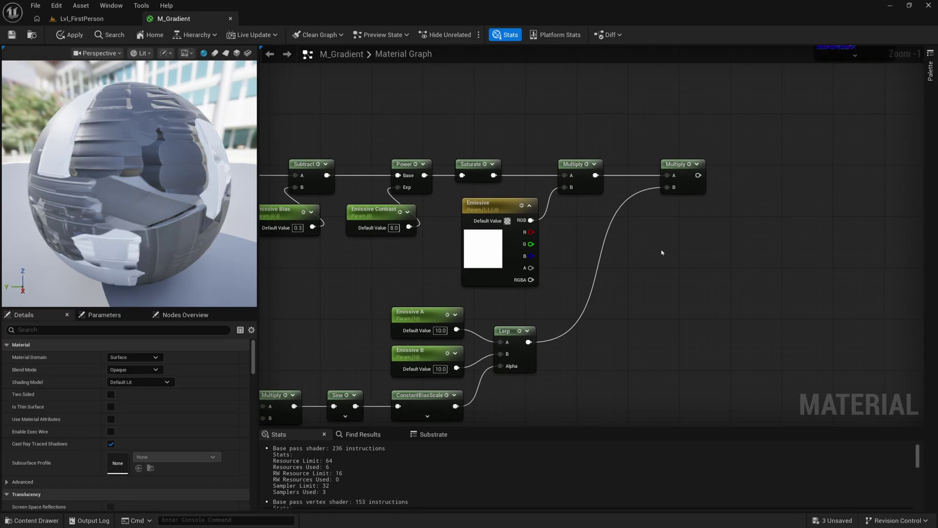
Connect the last Multiply output to the material's Emissive Color input and save M_Gradient
right_drag(684, 202, 474, 341)
drag(474, 341, 726, 113)
right_drag(454, 238, 670, 190)
click(18, 36)
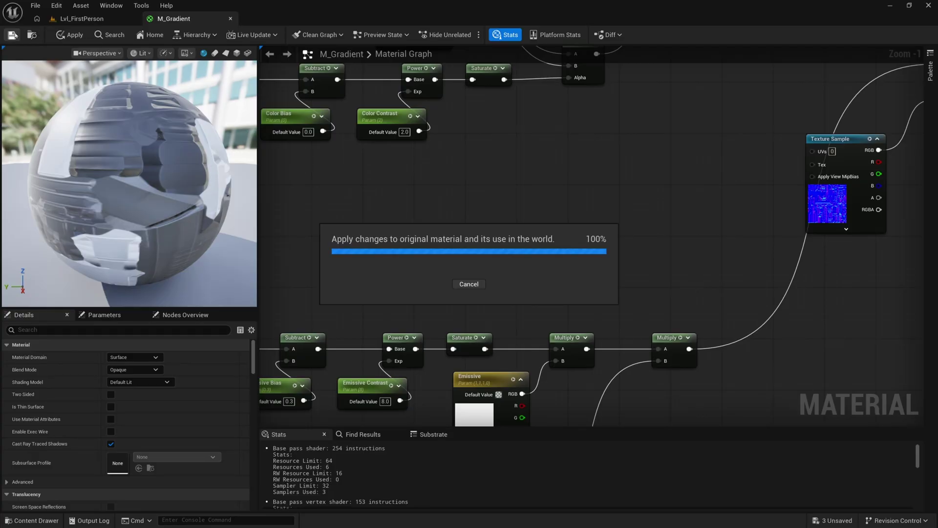
Return to the Lvl_FirstPerson level, select the rifle, and open MI_Gradient_Color for editing
click(82, 18)
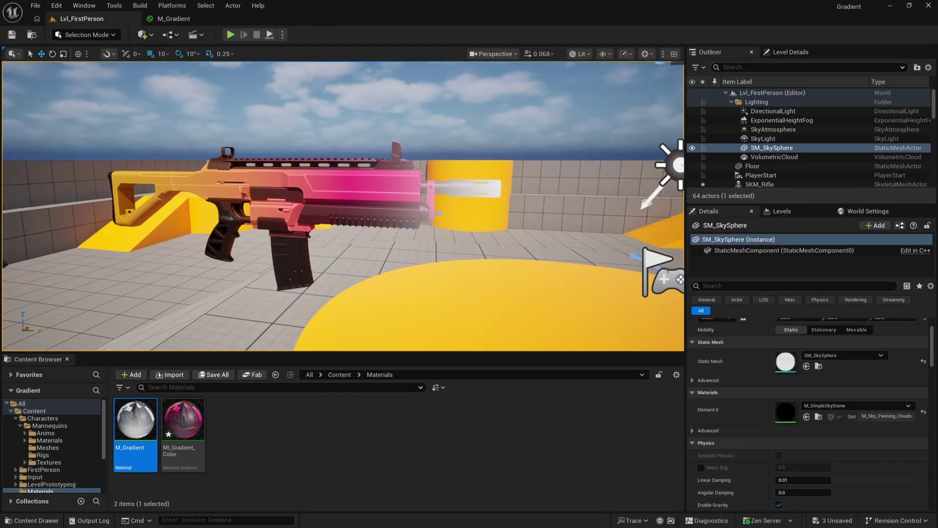
click(362, 195)
double_click(183, 426)
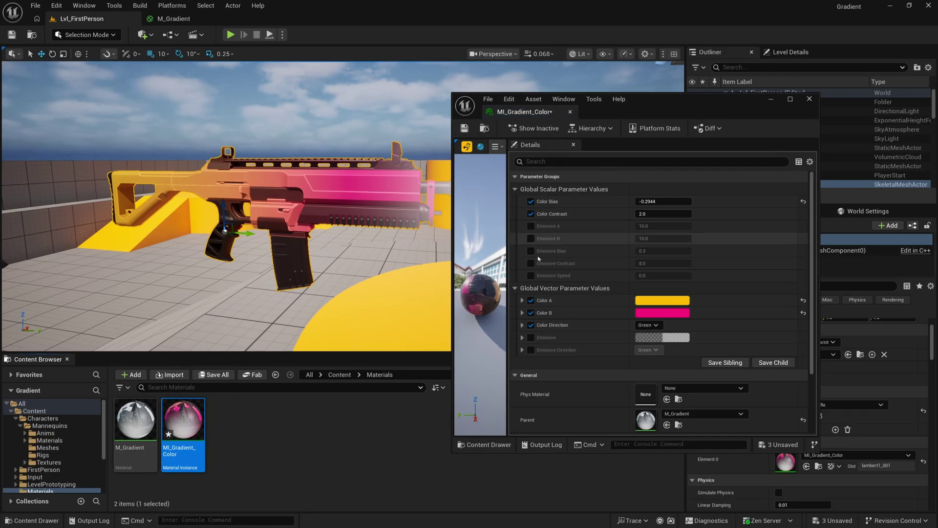
Override Emissive A and Emissive B in MI_Gradient_Color, set both to 0, and close the instance editor
click(531, 239)
click(531, 226)
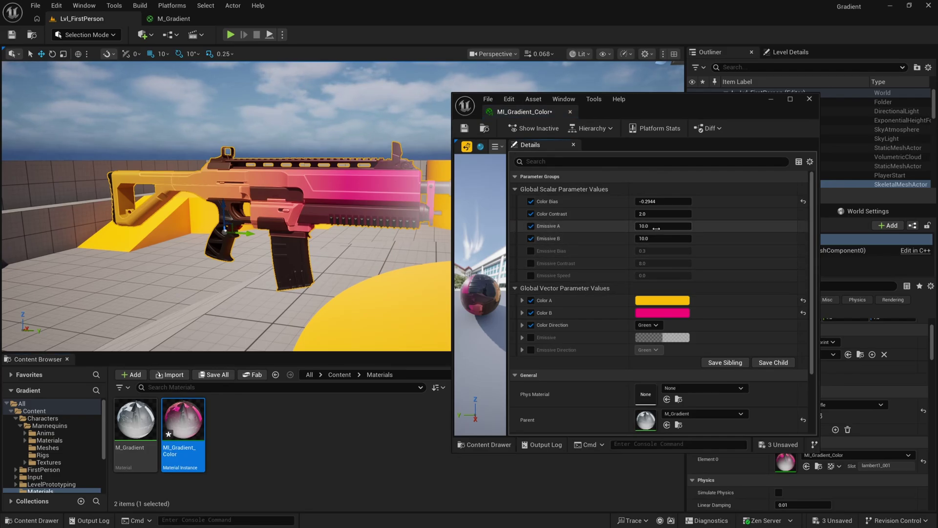
click(656, 226)
text(0)
key(Tab)
text(0)
key(Return)
click(810, 98)
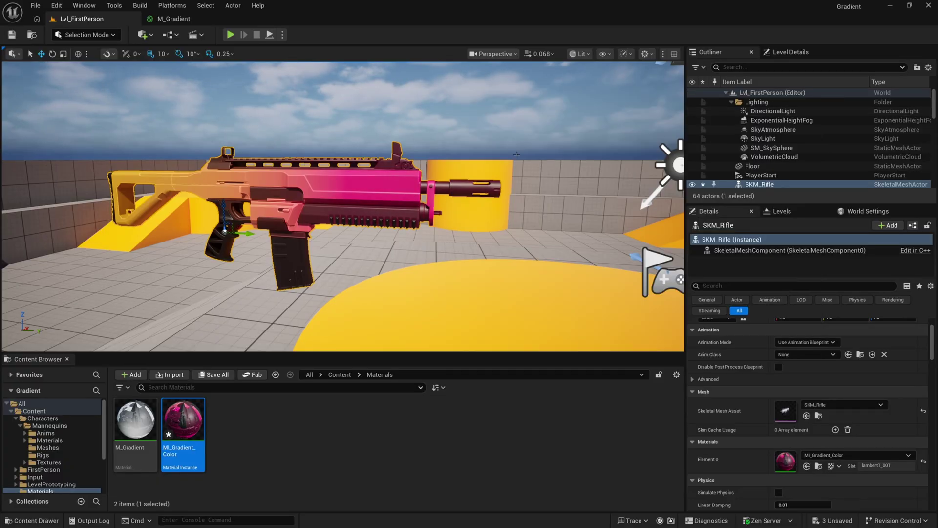
Create a material instance from M_Gradient named MI_Gradient_Glow
right_click(141, 429)
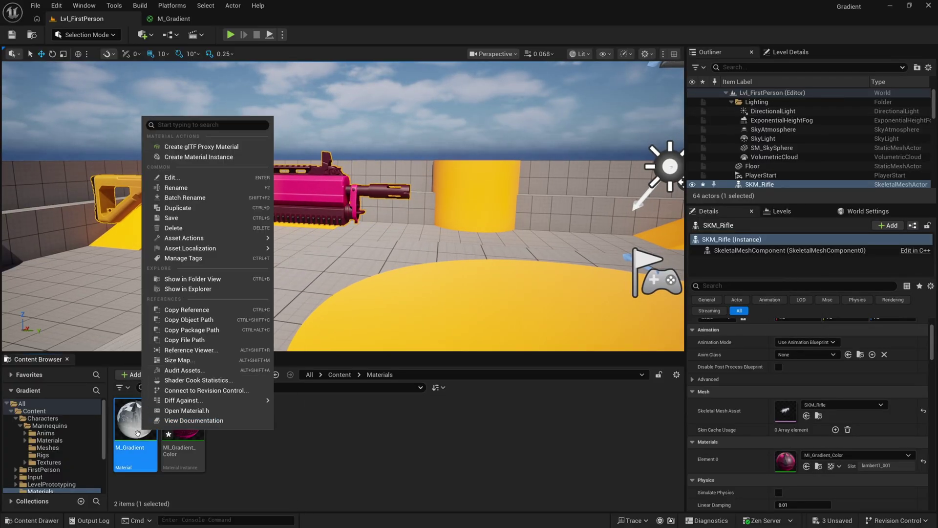
click(215, 157)
text(MI_Grad)
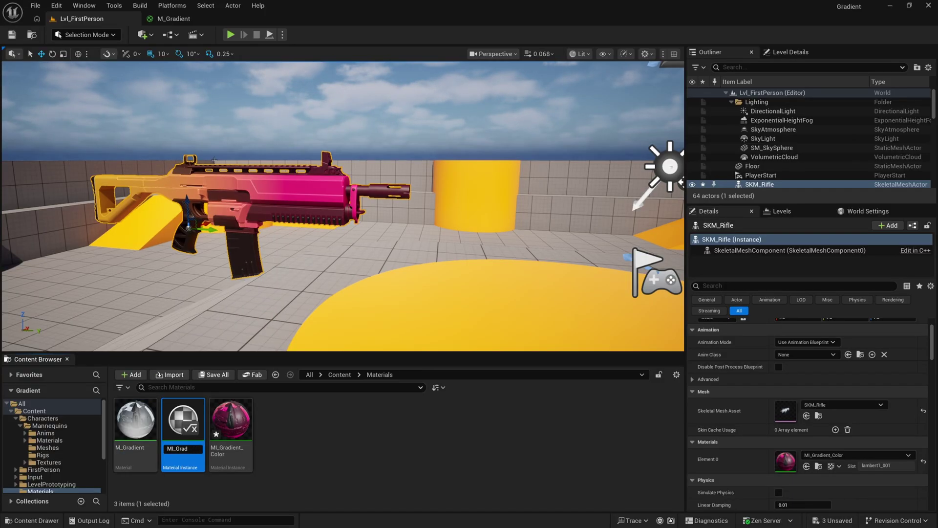
text(ient_Gl)
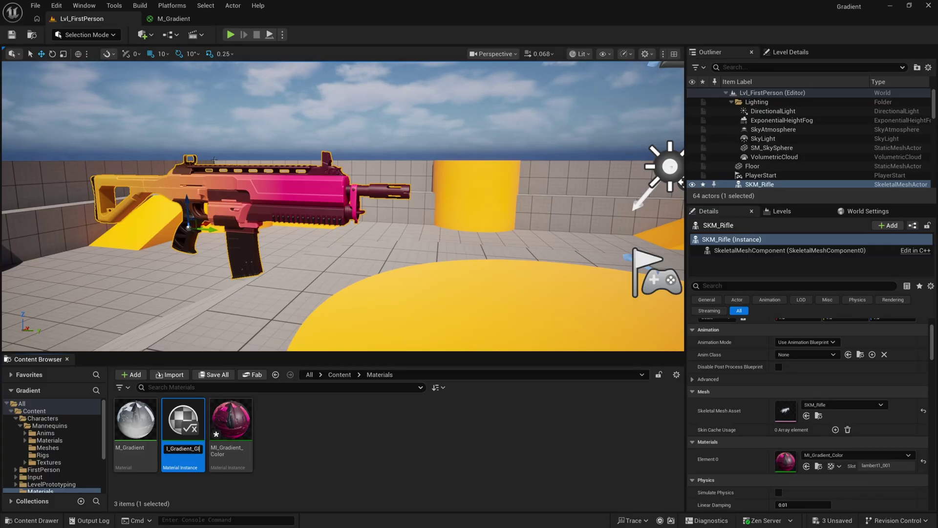
text(ow)
key(Return)
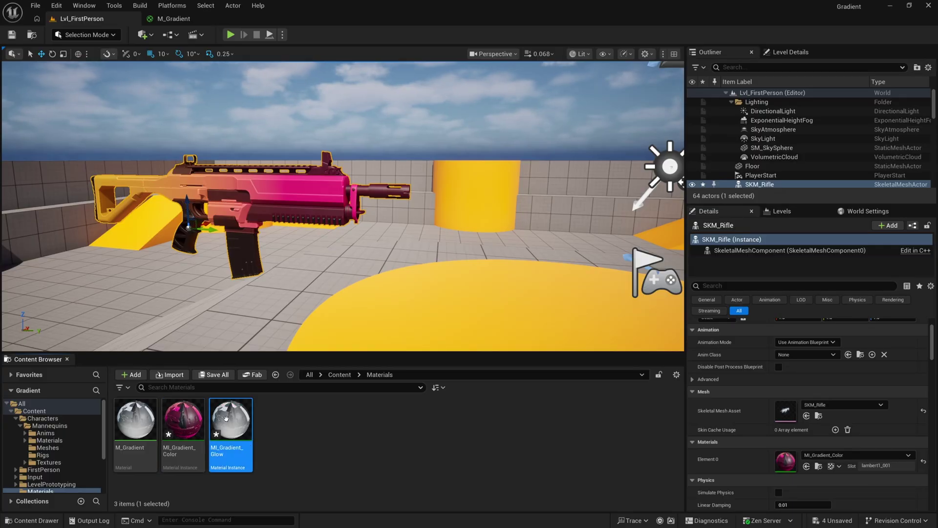
Duplicate the rifle in the level and place the copy beside the original, toward its muzzle end
drag(227, 420, 231, 422)
drag(209, 232, 386, 267)
scroll(406, 267, down, 3)
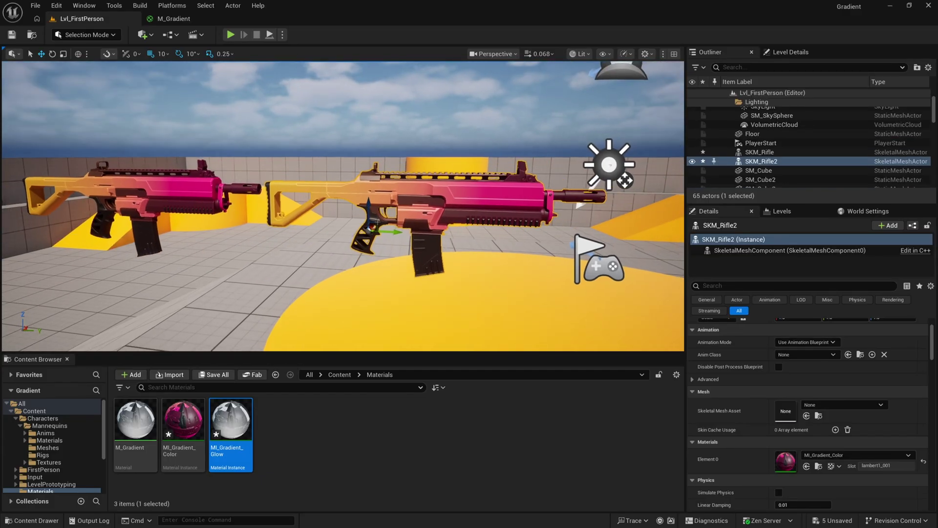
Apply the MI_Gradient_Glow material to the duplicated rifle
ctrl+click(164, 223)
key(f)
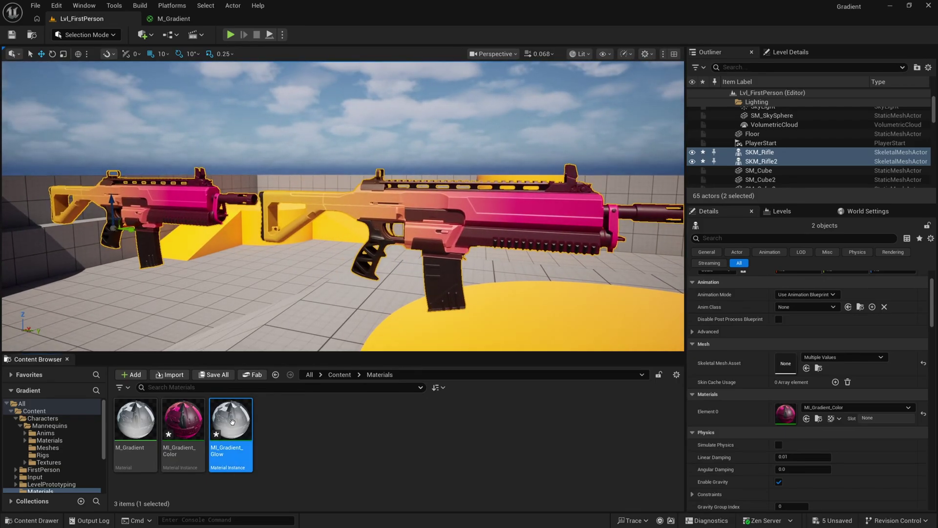
drag(232, 421, 453, 247)
right_drag(375, 299, 377, 339)
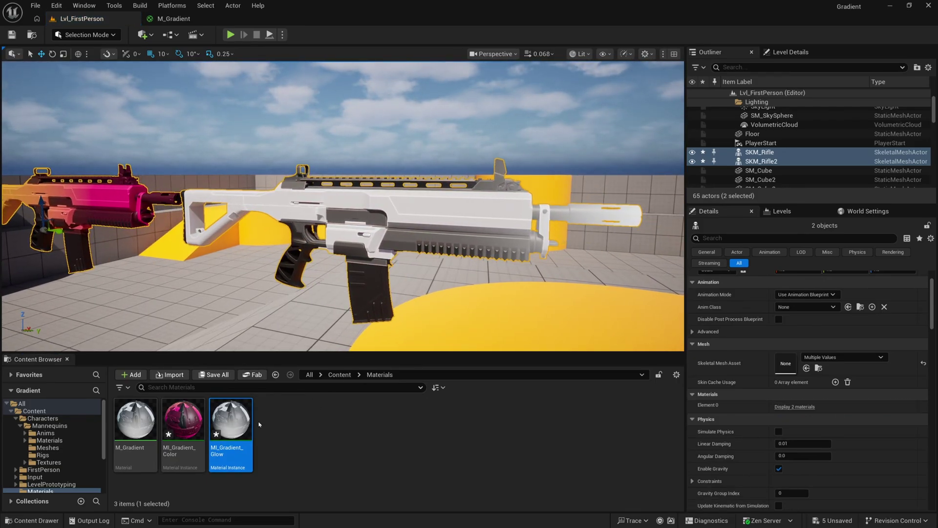
Open MI_Gradient_Glow in a floating window beside the level viewport and switch the viewport to game view
key(w)
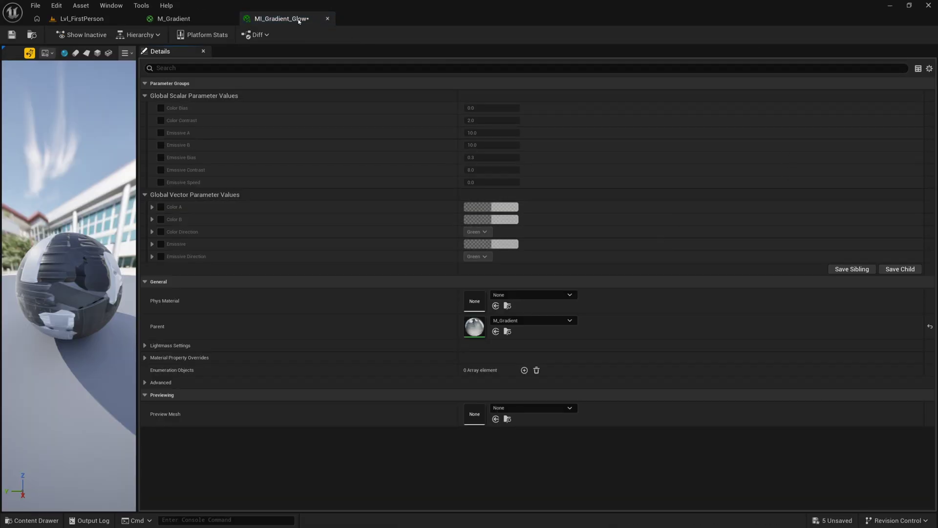
drag(300, 21, 665, 452)
click(81, 19)
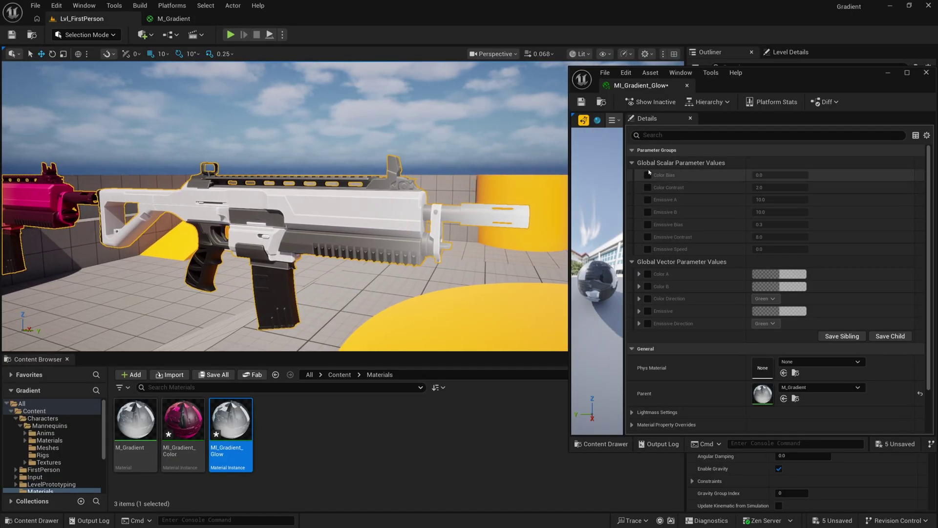
right_drag(342, 205, 303, 201)
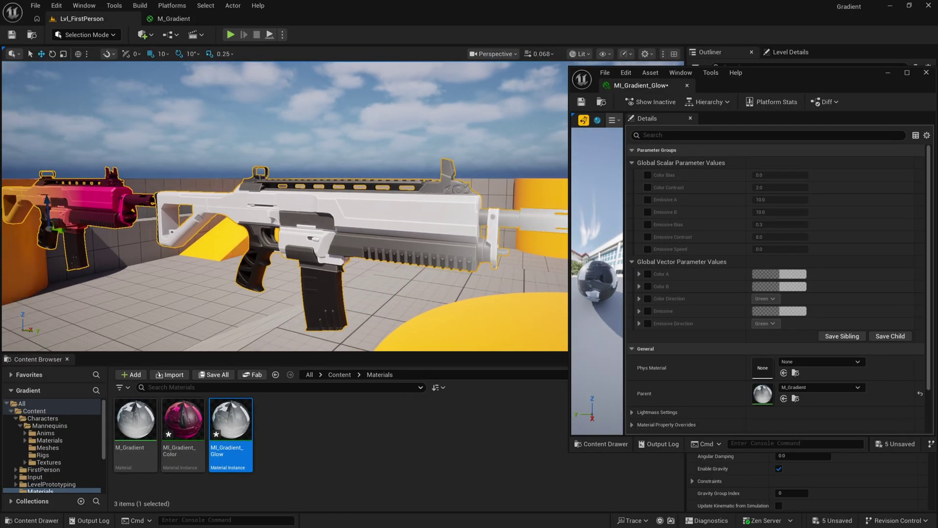
key(g)
right_drag(87, 188, 98, 196)
middle_drag(128, 204, 244, 203)
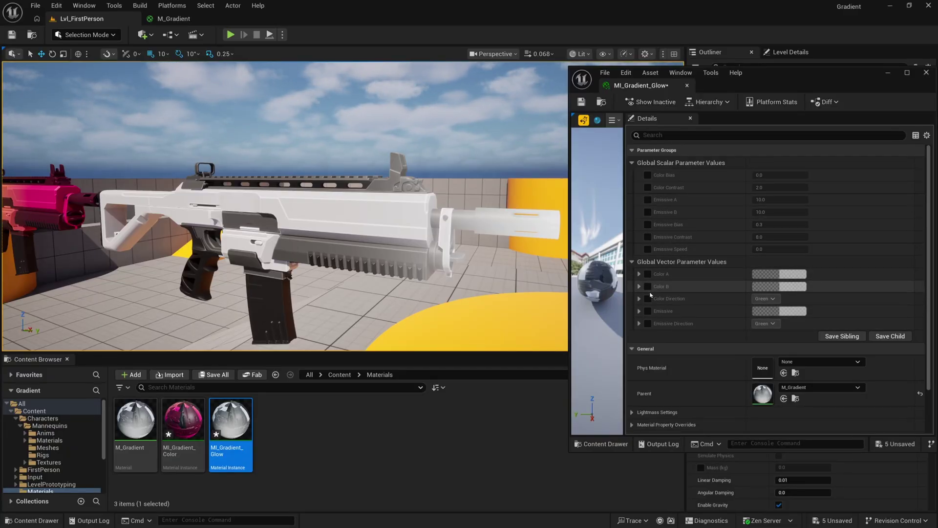
Override the Emissive color in MI_Gradient_Glow and set it to orange
click(648, 311)
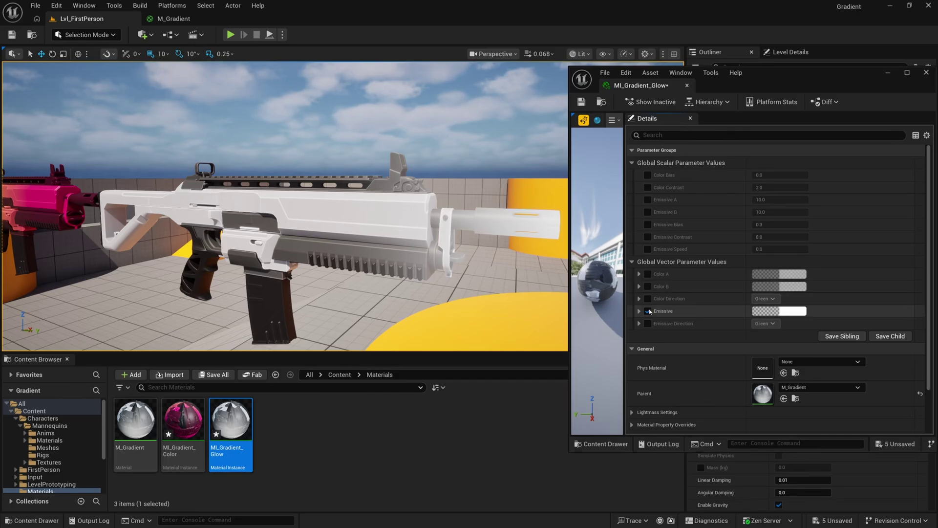
click(779, 311)
mouse_move(660, 324)
mouse_down()
mouse_move(589, 342)
mouse_move(670, 348)
mouse_up()
click(714, 485)
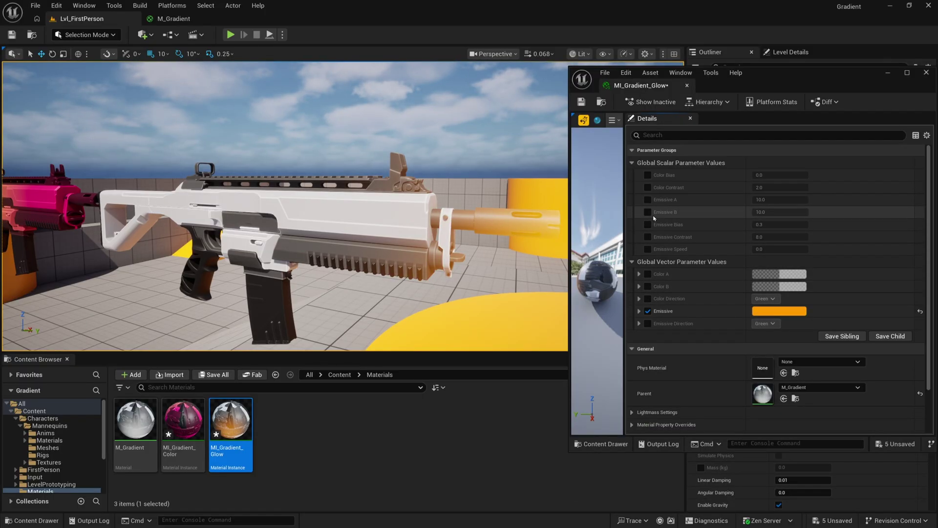
Override Emissive A and Emissive B, try 1 for Emissive A before restoring 10, and set Emissive B to 100
click(648, 199)
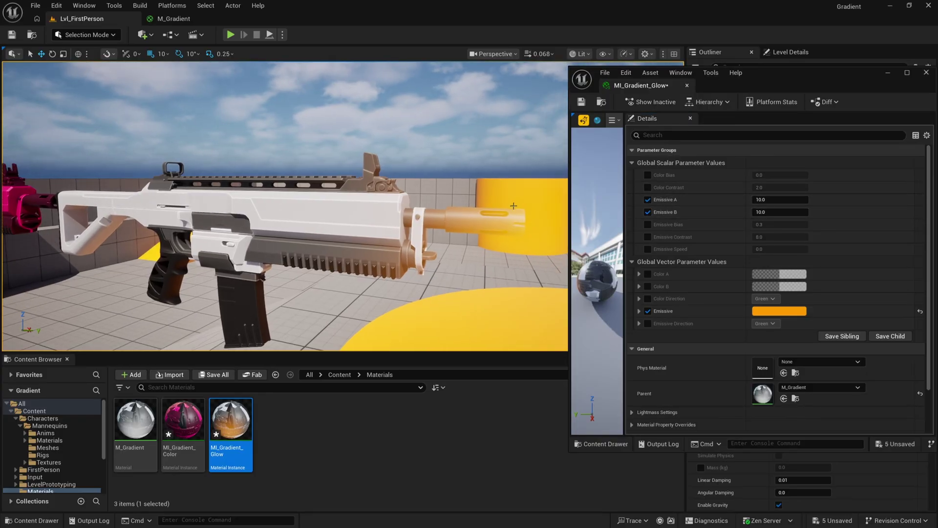
key(Return)
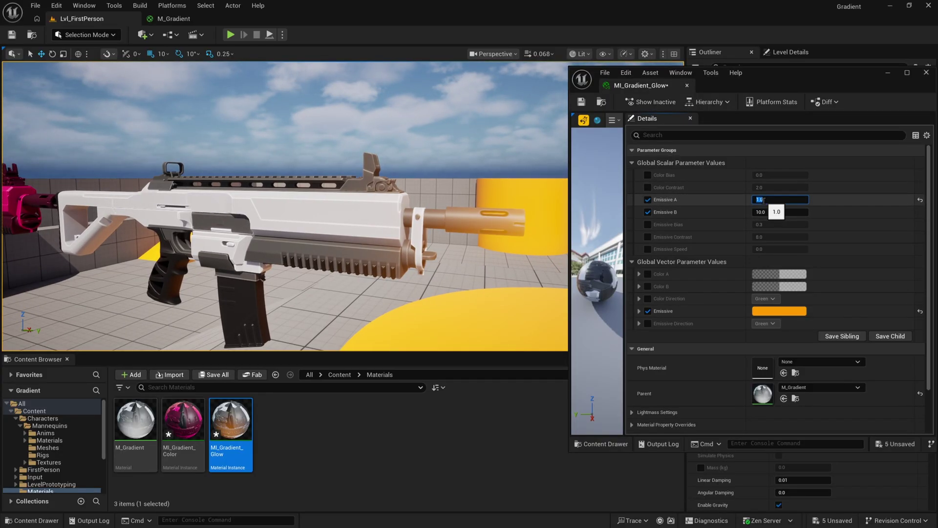
text(10)
key(Return)
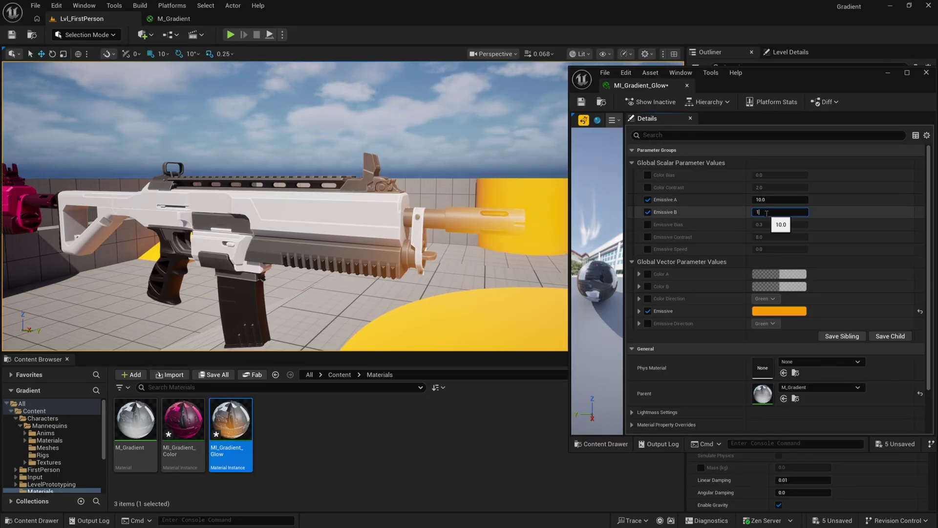
key(Return)
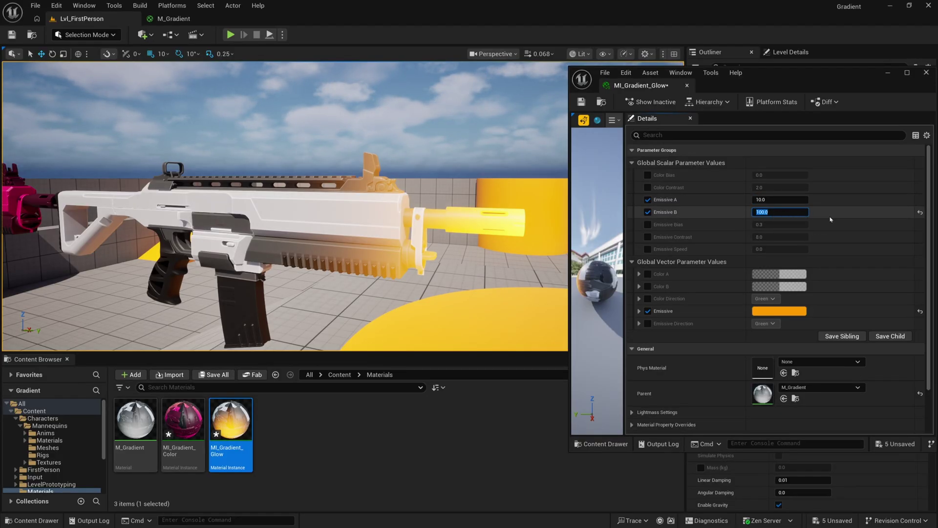
Override Emissive Speed in MI_Gradient_Glow and set it to 0.2
click(647, 249)
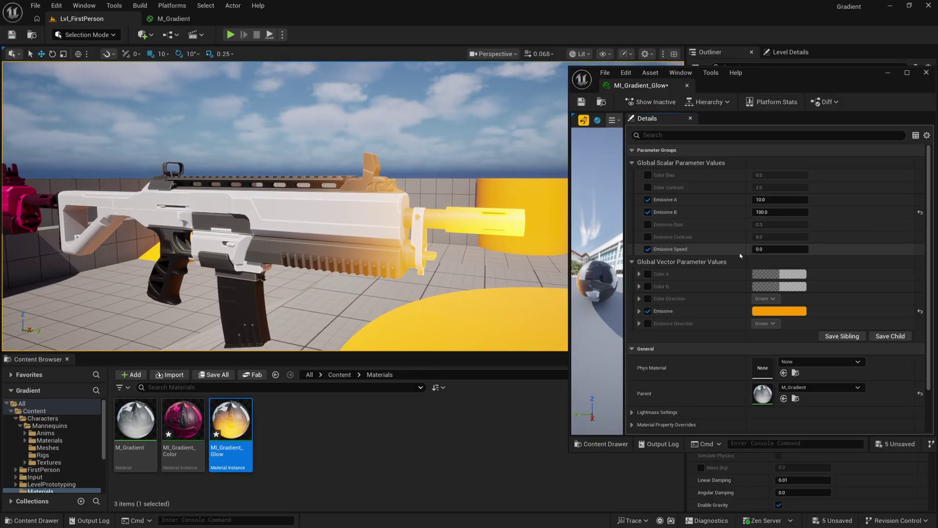
click(776, 251)
text(.2)
key(Return)
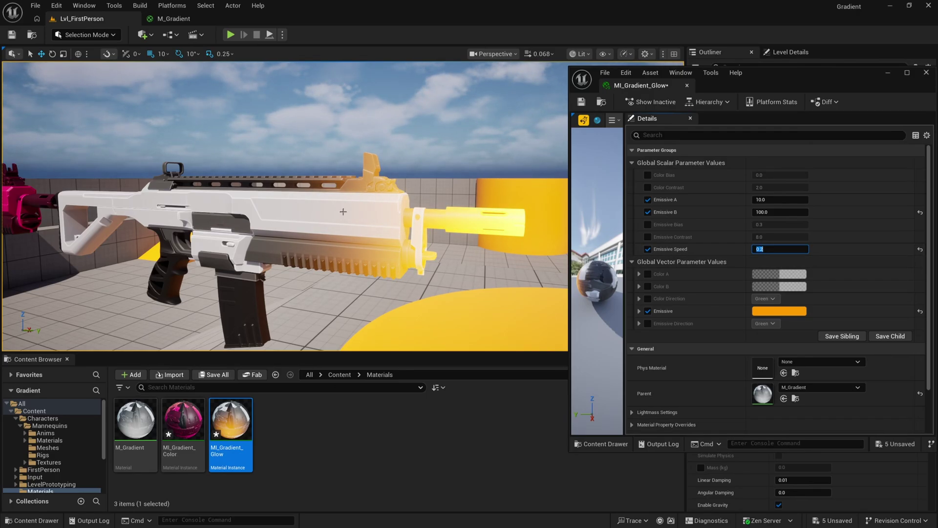
Raise Emissive B in MI_Gradient_Glow to 500 and on to 1000
click(755, 212)
text(500)
key(Return)
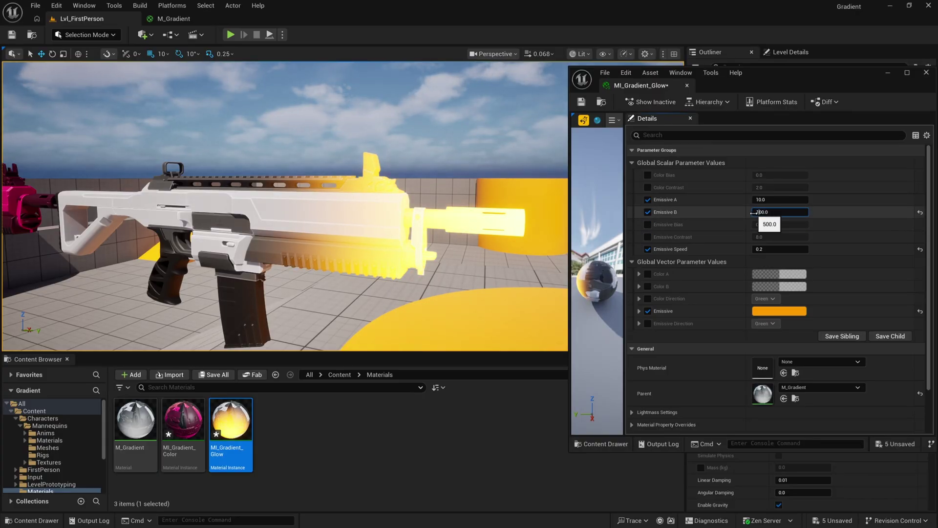
key(Return)
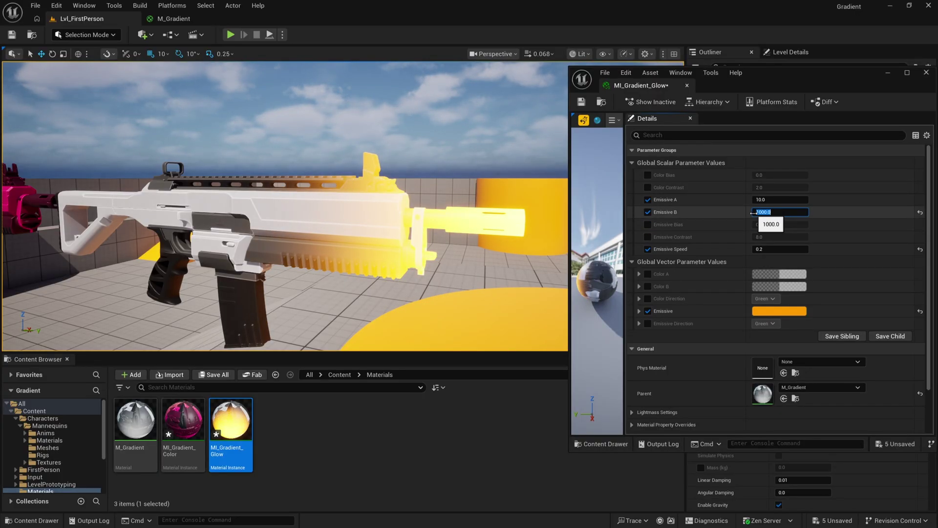
Enable the Emissive Bias and Emissive Contrast overrides in MI_Gradient_Glow
mouse_move(519, 254)
alt+mouse_down()
mouse_move(470, 254)
mouse_move(503, 254)
alt+mouse_up()
right_drag(519, 254, 520, 254)
click(648, 225)
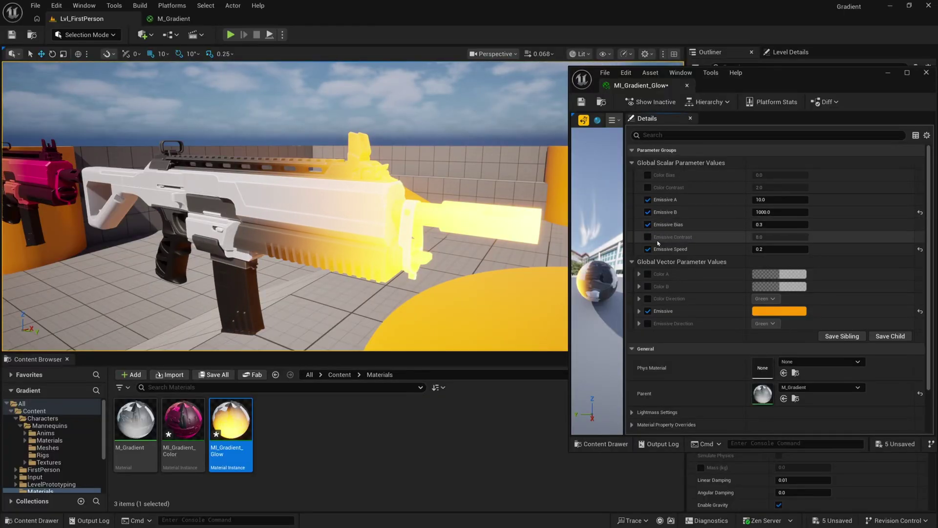
click(648, 237)
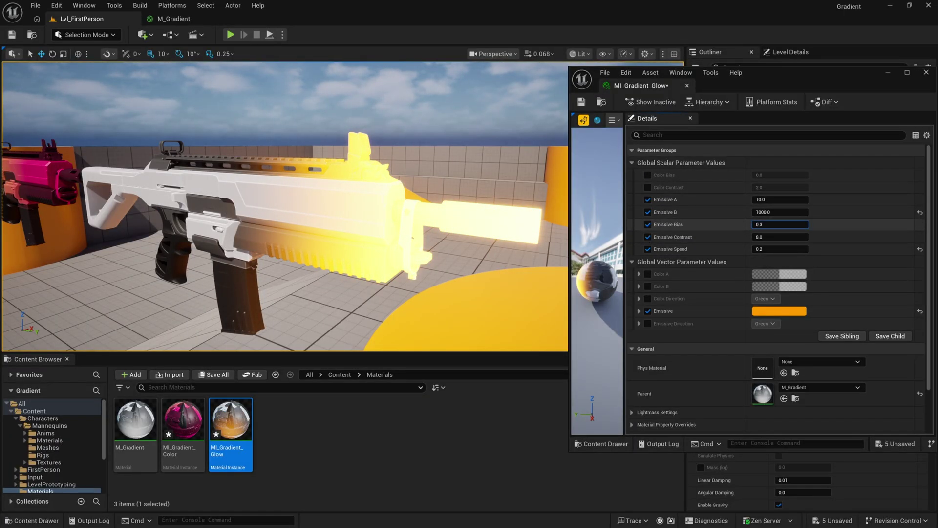
Try lowering Emissive Bias to 0.1144 and adjusting Emissive Contrast in MI_Gradient_Glow, undoing each change
mouse_move(780, 224)
mouse_down()
mouse_move(806, 225)
mouse_move(755, 224)
mouse_move(780, 225)
mouse_up()
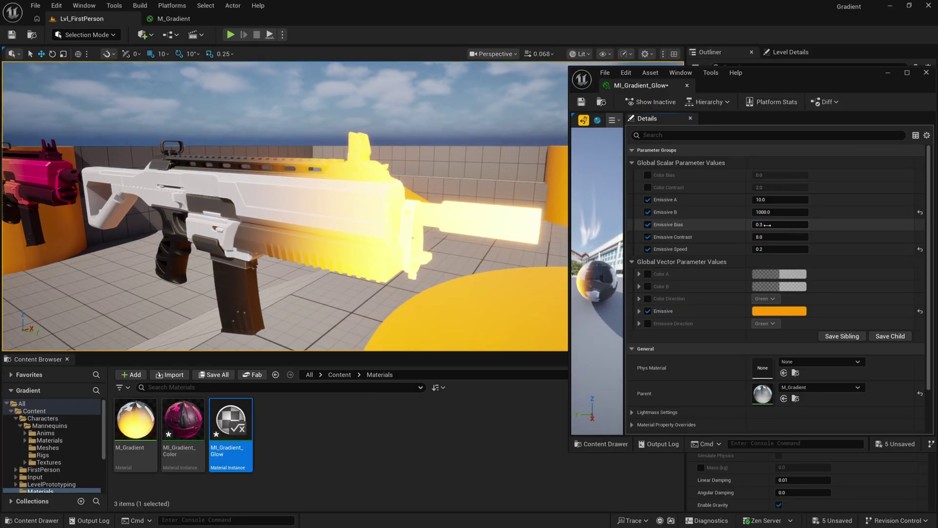
click(266, 223)
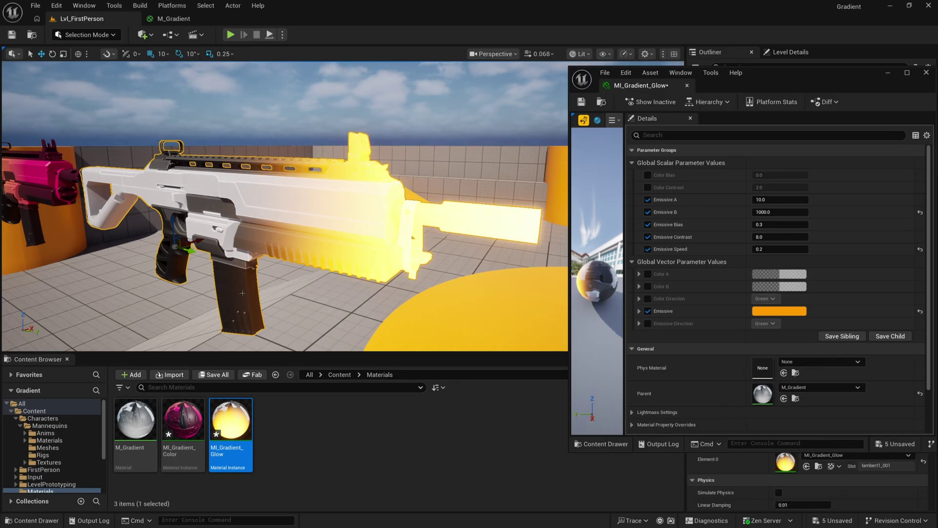
drag(763, 225, 753, 224)
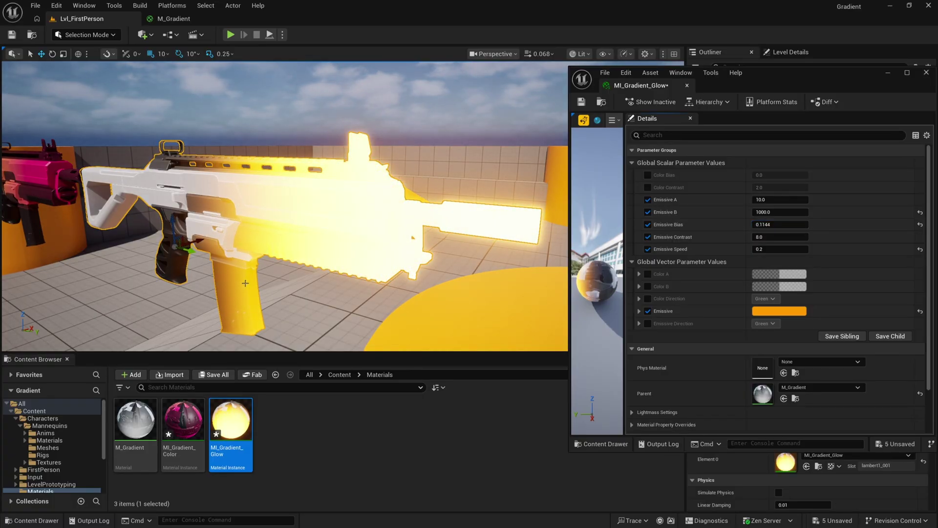
key(ctrl+z)
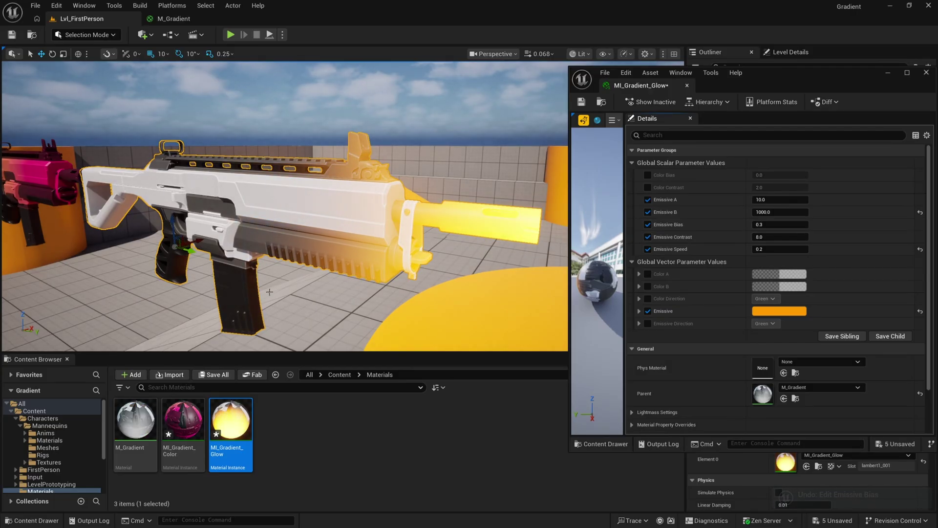
mouse_move(786, 237)
mouse_down()
mouse_move(758, 237)
mouse_move(784, 239)
mouse_up()
key(ctrl+z)
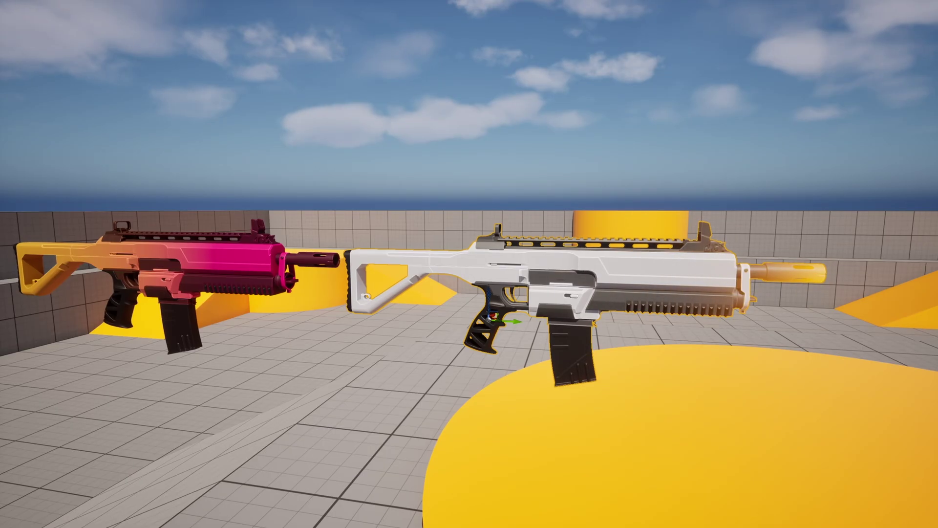
Hide the selection outline and editor overlays with game view to inspect both gradient rifles side by side
key(g)
key(g)
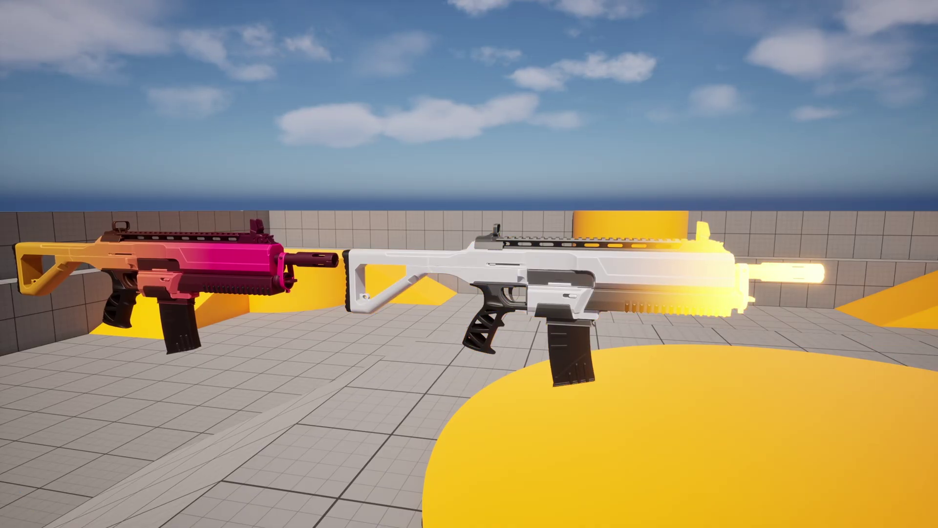